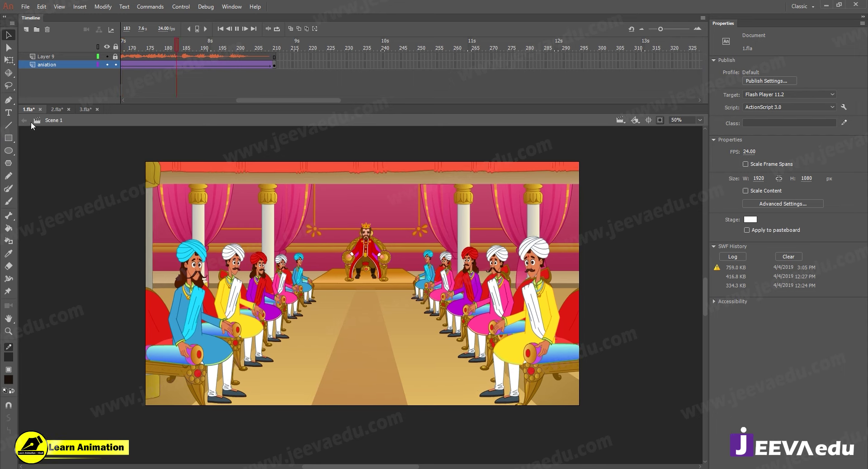
Review the 1.fla animation from its first frame and take a close look at the bullock cart's wheel
{"action": "left_click_drag", "start_coordinate": [293, 101], "coordinate": [181, 100]}
{"action": "left_click", "coordinate": [177, 56]}
{"action": "key", "text": "Home"}
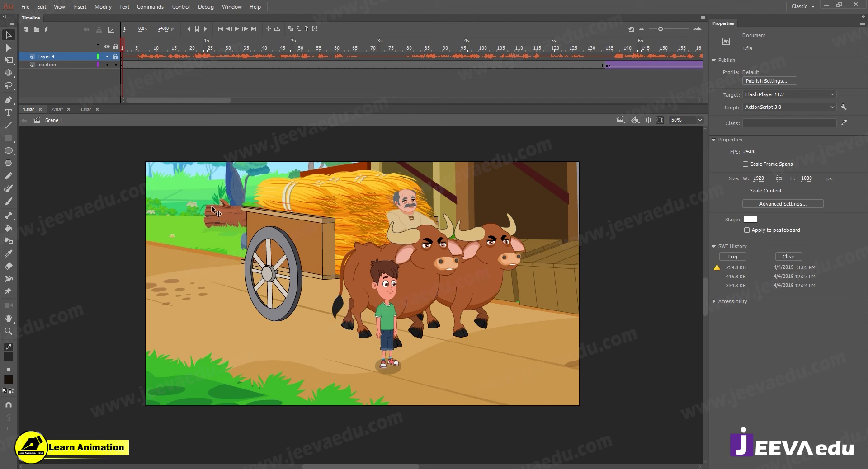
{"action": "mouse_move", "coordinate": [123, 44]}
{"action": "left_mouse_down"}
{"action": "mouse_move", "coordinate": [193, 50]}
{"action": "mouse_move", "coordinate": [122, 60]}
{"action": "left_mouse_up"}
{"action": "left_click_drag", "start_coordinate": [215, 60], "coordinate": [102, 71]}
{"action": "key", "text": "z"}
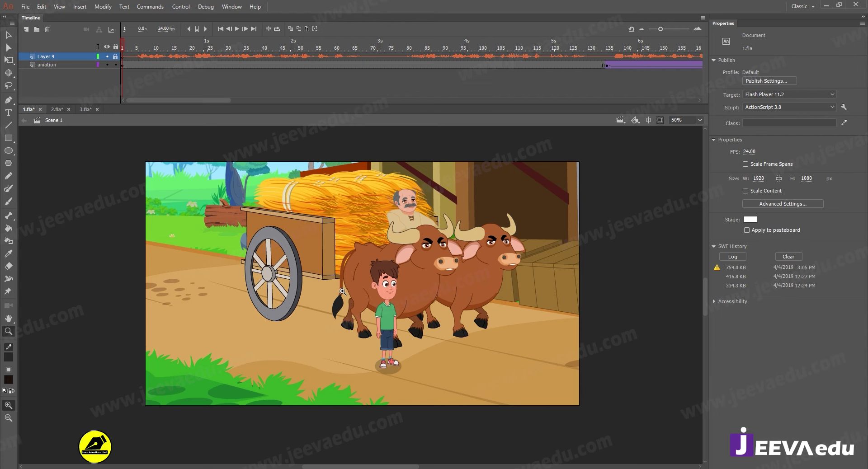
{"action": "left_click", "coordinate": [343, 292]}
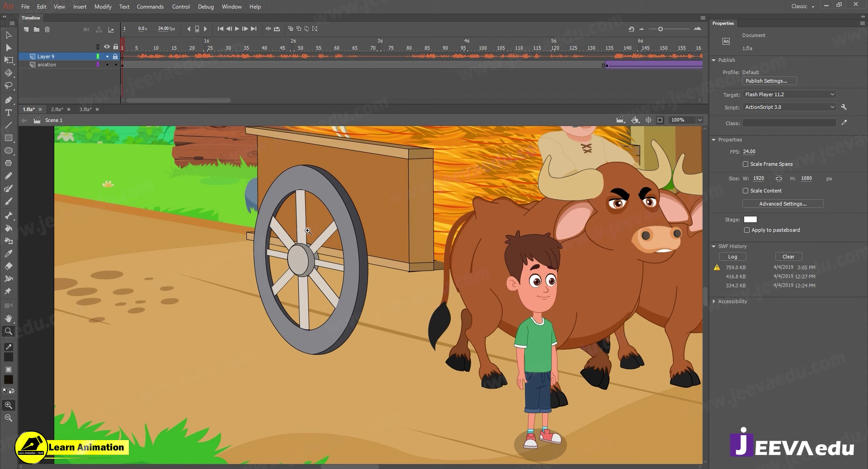
{"action": "left_click", "coordinate": [377, 273], "text": "alt"}
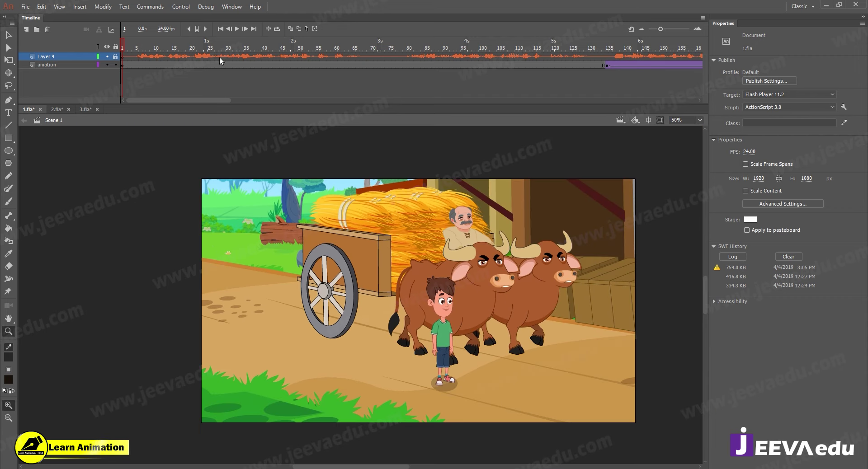
{"action": "key", "text": "Return"}
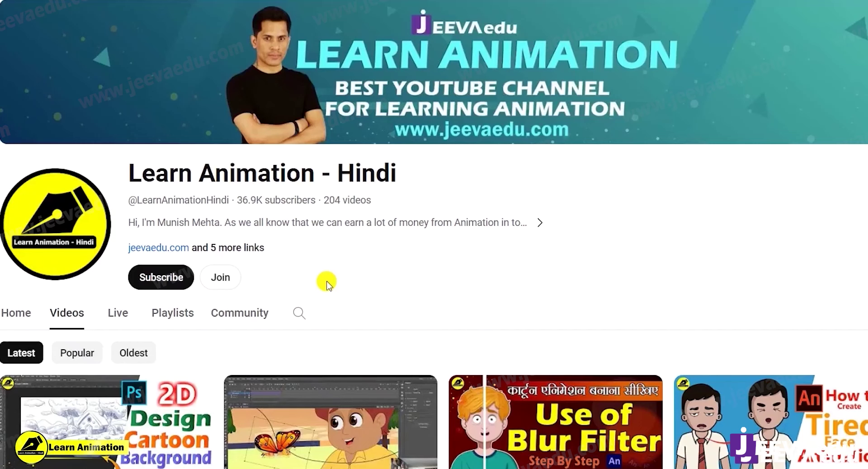
Subscribe to the Learn Animation - Hindi channel on YouTube and turn on its notifications
{"action": "left_click", "coordinate": [179, 277]}
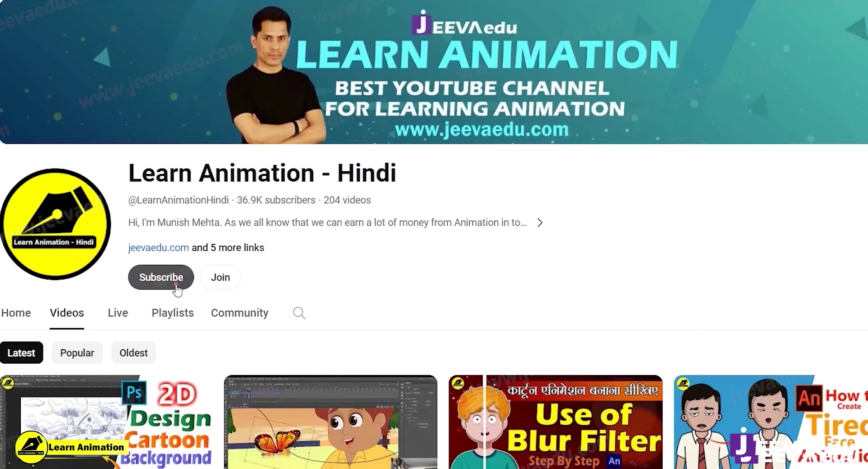
{"action": "left_click", "coordinate": [178, 278]}
{"action": "left_click", "coordinate": [175, 308]}
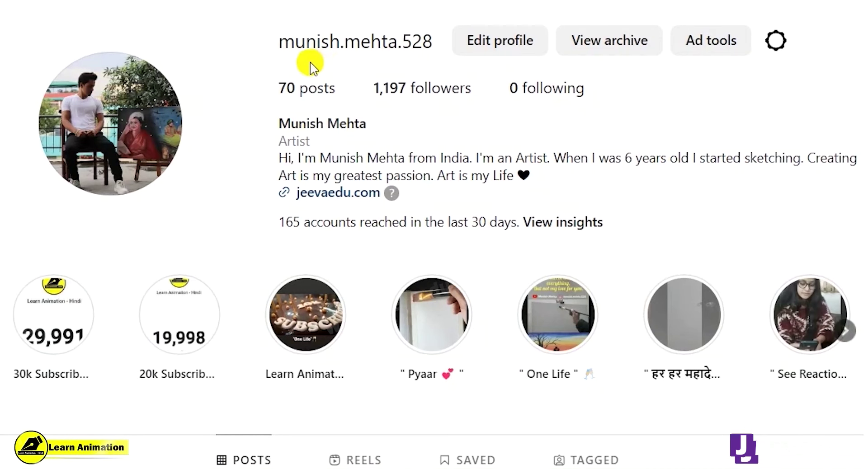
{"action": "left_click_drag", "start_coordinate": [261, 45], "coordinate": [442, 58]}
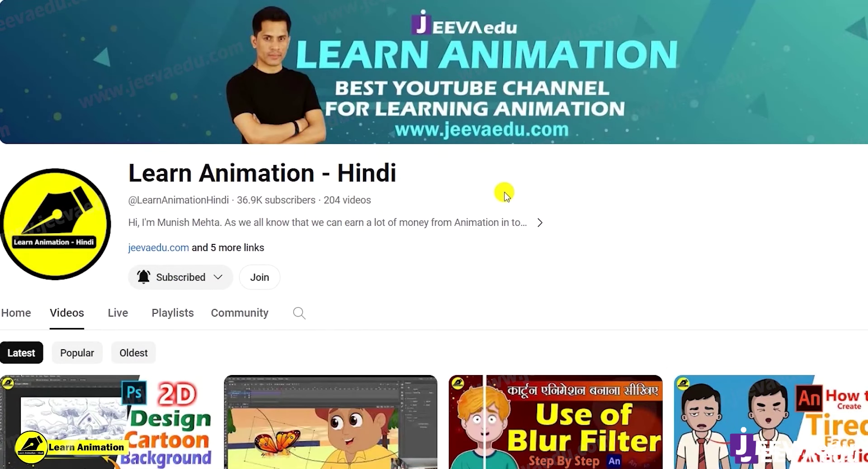
{"action": "left_click_drag", "start_coordinate": [129, 173], "coordinate": [450, 177]}
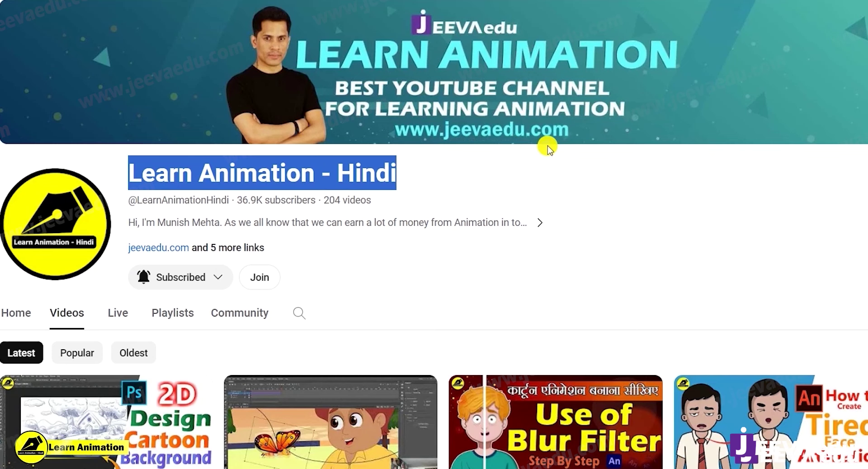
{"action": "left_click", "coordinate": [528, 170]}
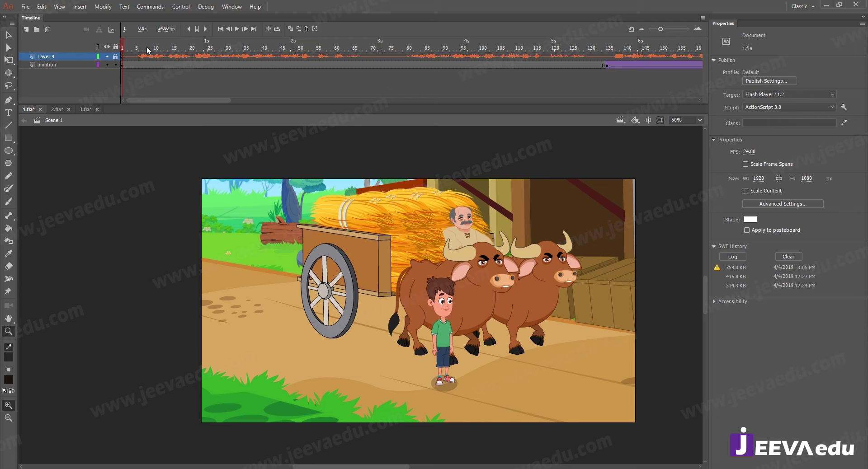
Switch to the 2.fla document in Animate and move the bullock cart to about X 1045, Y 522
{"action": "left_click_drag", "start_coordinate": [196, 45], "coordinate": [52, 67]}
{"action": "left_click", "coordinate": [57, 109]}
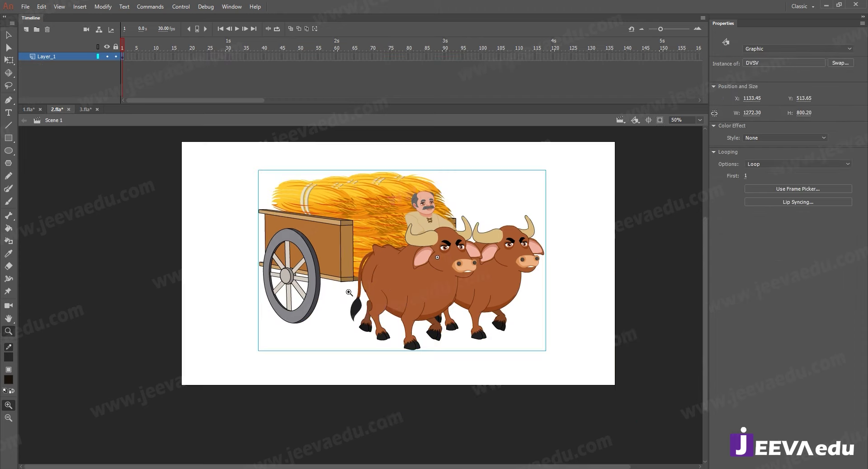
{"action": "key", "text": "v"}
{"action": "left_click_drag", "start_coordinate": [405, 283], "coordinate": [386, 285]}
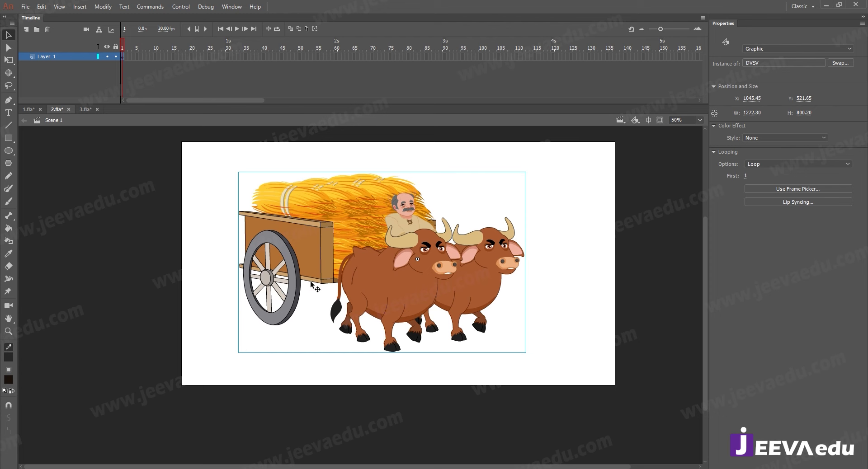
Open the bullock cart symbol DVSV for editing and focus on its wheel
{"action": "key", "text": "z"}
{"action": "key", "text": "v"}
{"action": "double_click", "coordinate": [295, 275]}
{"action": "key", "text": "z"}
{"action": "key", "text": "v"}
{"action": "key", "text": "z"}
{"action": "left_click", "coordinate": [274, 273]}
{"action": "key", "text": "v"}
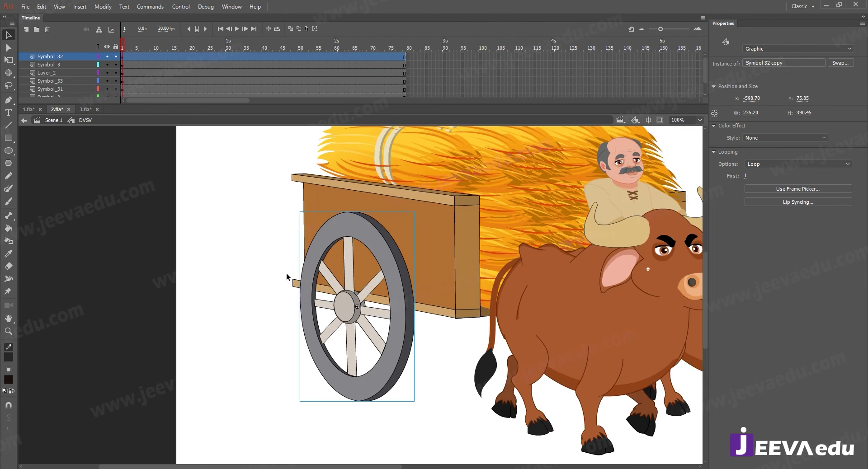
Try moving the wheel away from the cart, undo the move, and open the wheel symbol for editing
{"action": "left_click_drag", "start_coordinate": [342, 269], "coordinate": [264, 254]}
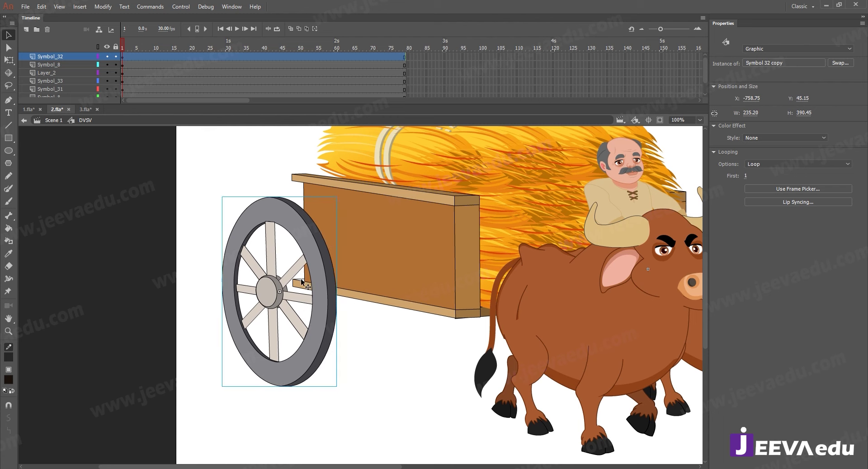
{"action": "key", "text": "ctrl+z"}
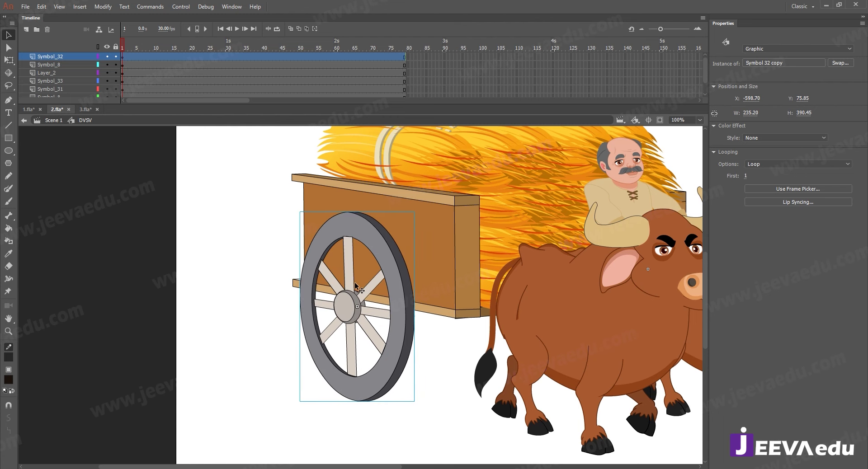
{"action": "double_click", "coordinate": [348, 258]}
Try moving the whole wheel and its front hub aside to test the separate parts, undoing each move
{"action": "left_click_drag", "start_coordinate": [259, 207], "coordinate": [420, 409]}
{"action": "left_click_drag", "start_coordinate": [351, 318], "coordinate": [151, 298]}
{"action": "key", "text": "ctrl+z"}
{"action": "left_click", "coordinate": [256, 324]}
{"action": "left_click", "coordinate": [356, 314]}
{"action": "left_click_drag", "start_coordinate": [357, 314], "coordinate": [225, 281]}
{"action": "key", "text": "ctrl+z"}
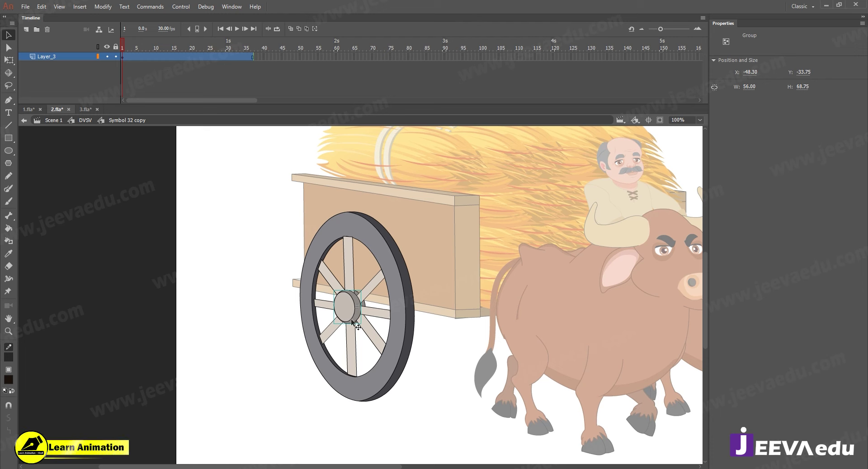
{"action": "left_click_drag", "start_coordinate": [353, 313], "coordinate": [322, 308]}
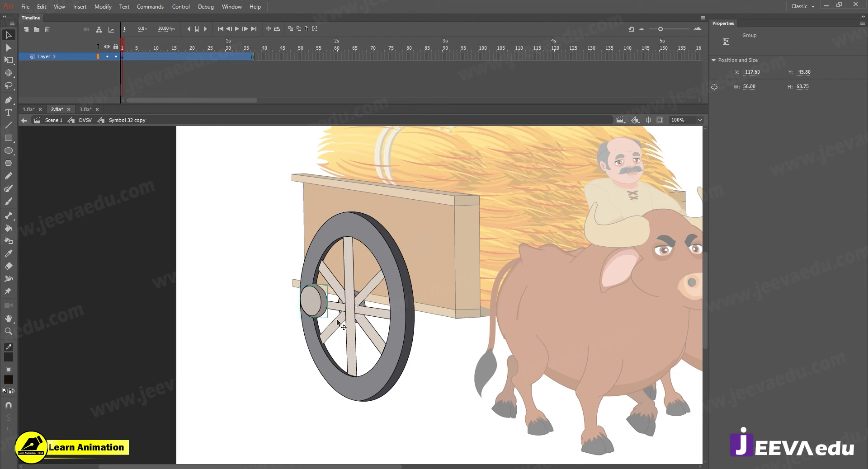
{"action": "key", "text": "ctrl+z"}
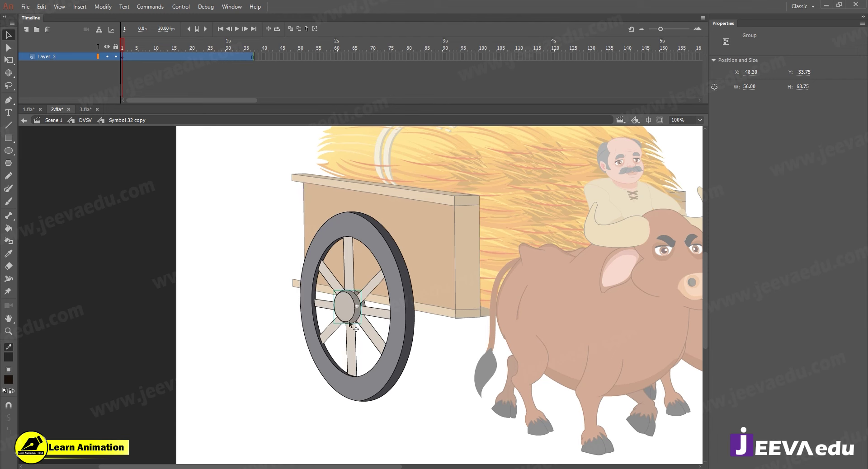
Cut the wheel's front hub and paste it in place on a new layer above the other parts
{"action": "left_click_drag", "start_coordinate": [271, 210], "coordinate": [443, 421]}
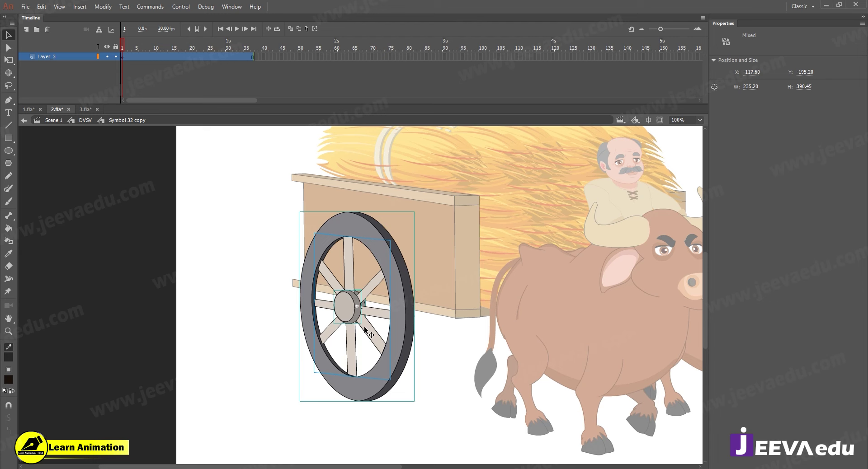
{"action": "left_click", "coordinate": [292, 270]}
{"action": "left_click", "coordinate": [349, 312]}
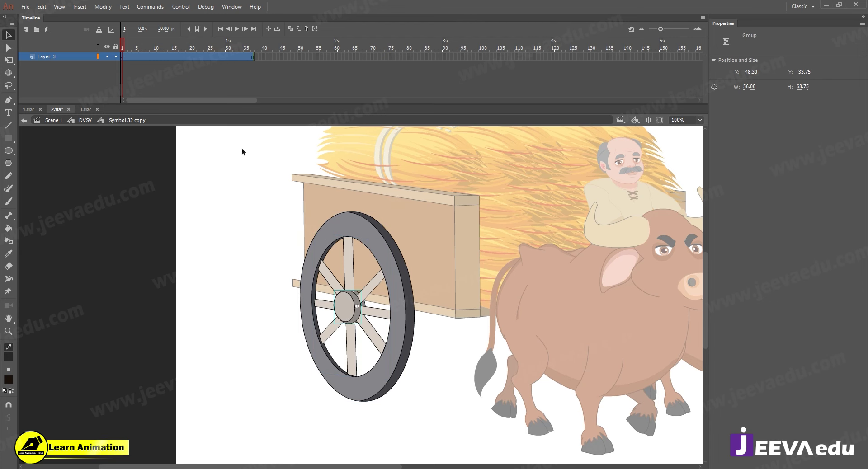
{"action": "key", "text": "ctrl+x"}
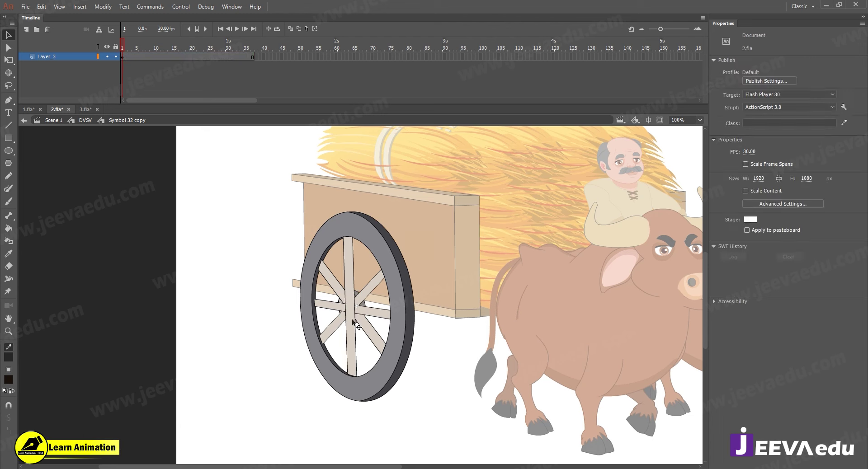
{"action": "left_click", "coordinate": [26, 29]}
{"action": "right_click", "coordinate": [212, 174]}
{"action": "left_click", "coordinate": [229, 208]}
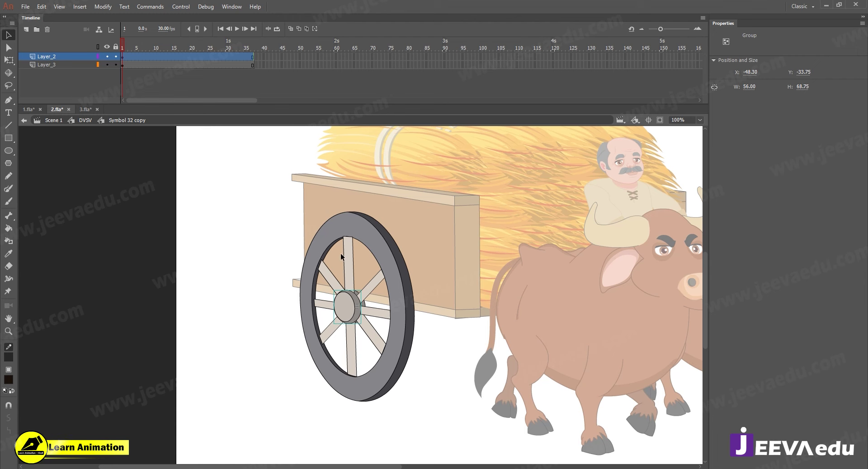
Hide the front hub's layer and transfer the spokes in place to a new layer above the rim
{"action": "left_click", "coordinate": [108, 57]}
{"action": "left_click", "coordinate": [349, 316]}
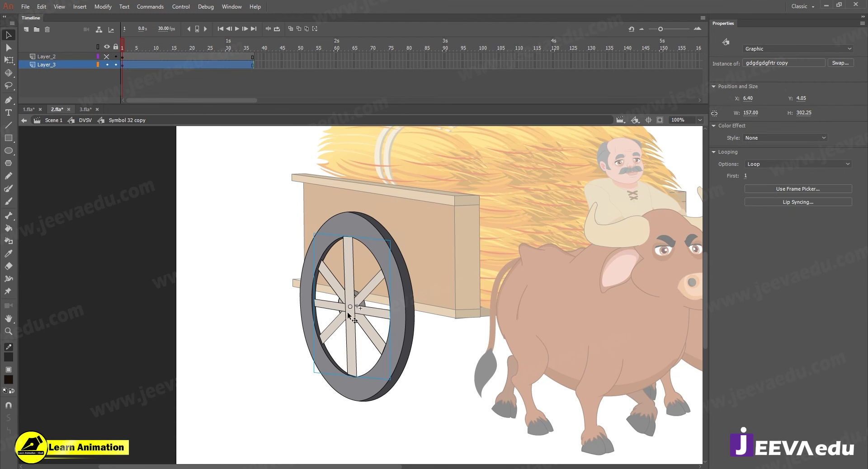
{"action": "left_click_drag", "start_coordinate": [349, 314], "coordinate": [294, 294]}
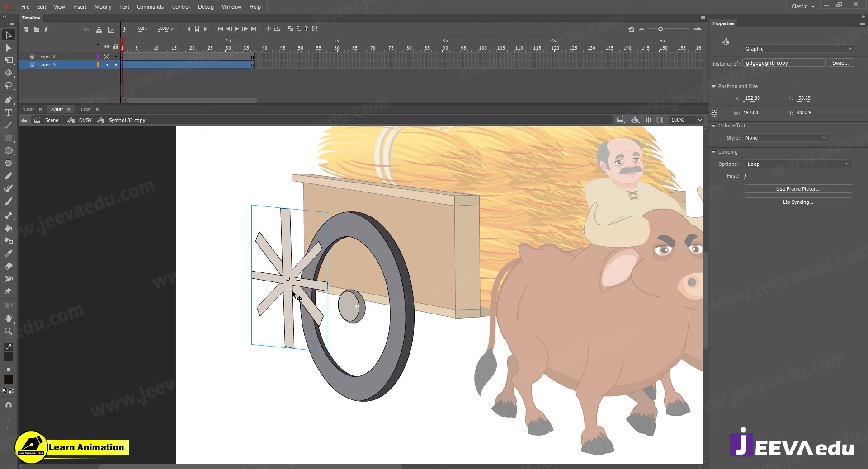
{"action": "key", "text": "ctrl+z"}
{"action": "key", "text": "ctrl+z"}
{"action": "left_click", "coordinate": [27, 28]}
{"action": "right_click", "coordinate": [190, 178]}
{"action": "left_click", "coordinate": [221, 215]}
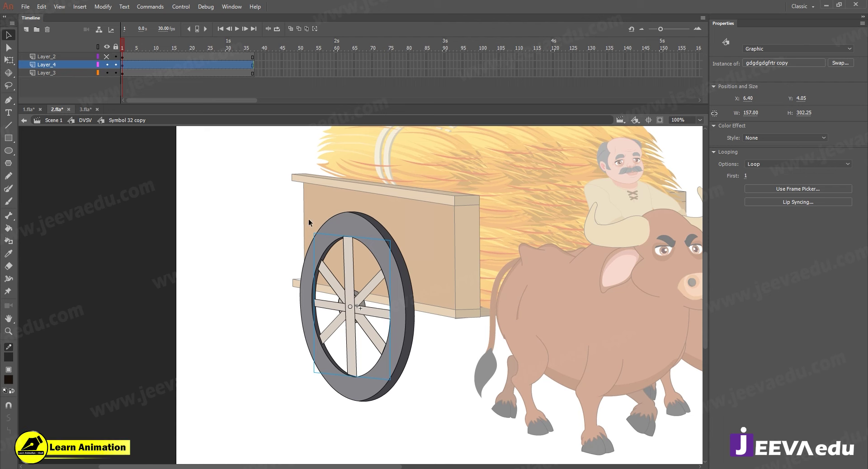
Hide the spokes layer to inspect the rim and rear hub, and show all the wheel's layers again
{"action": "left_click", "coordinate": [108, 65]}
{"action": "left_click", "coordinate": [348, 317]}
{"action": "left_click_drag", "start_coordinate": [248, 194], "coordinate": [403, 379]}
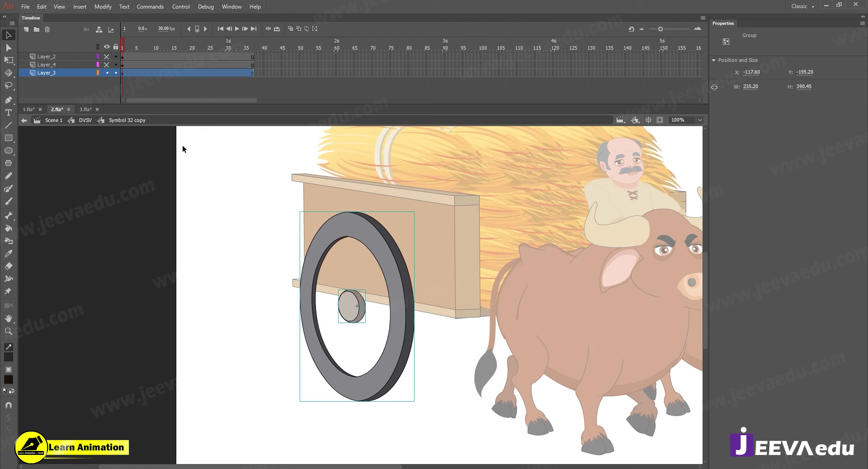
{"action": "left_click", "coordinate": [109, 65]}
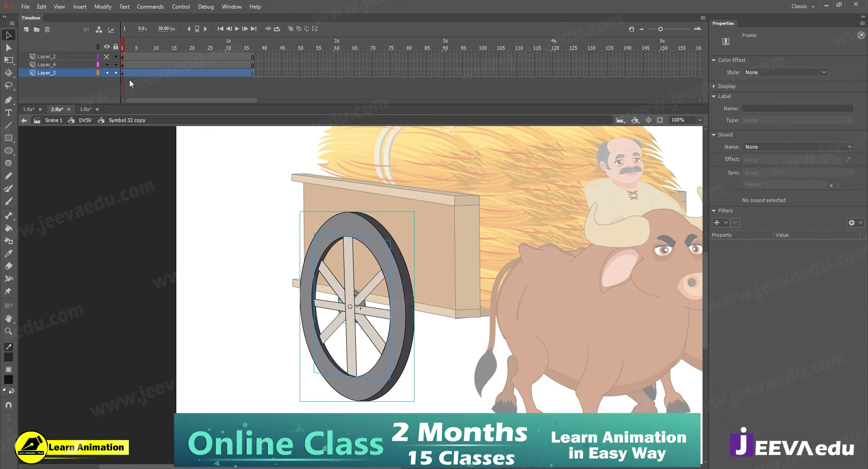
{"action": "left_click", "coordinate": [107, 56]}
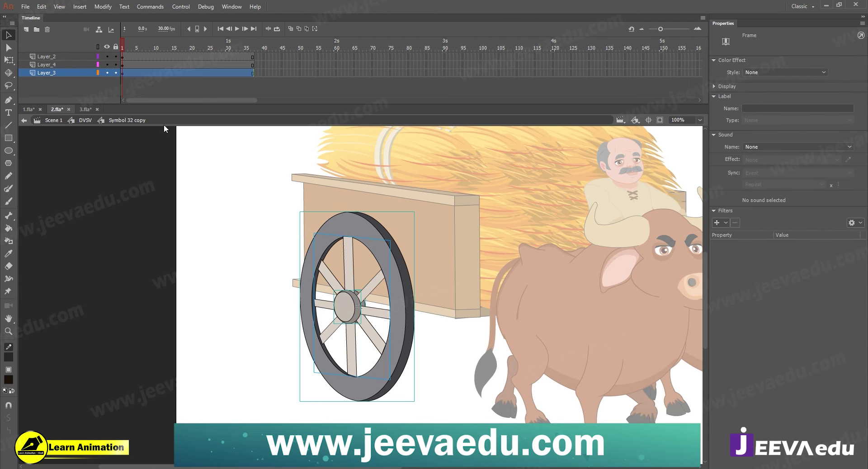
Inspect the hub up close and try rotating the spokes with Free Transform, undoing each rotation
{"action": "left_click", "coordinate": [341, 309]}
{"action": "key", "text": "z"}
{"action": "left_click", "coordinate": [353, 290]}
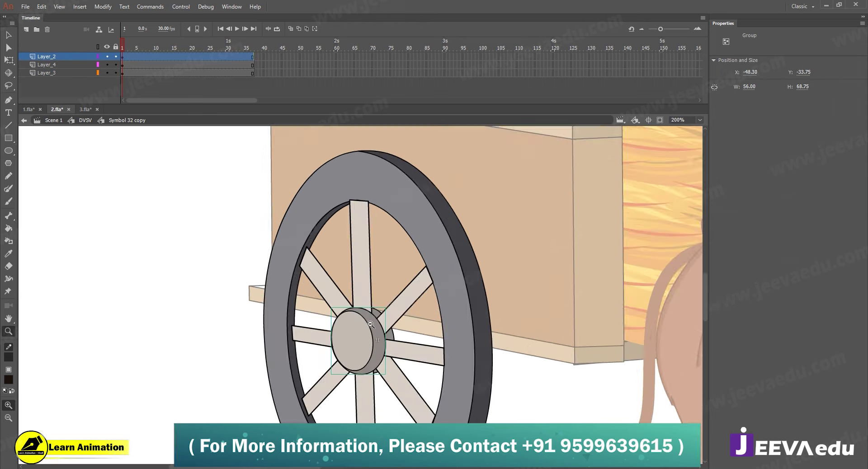
{"action": "left_click", "coordinate": [371, 325], "text": "alt"}
{"action": "key", "text": "v"}
{"action": "left_click", "coordinate": [365, 269]}
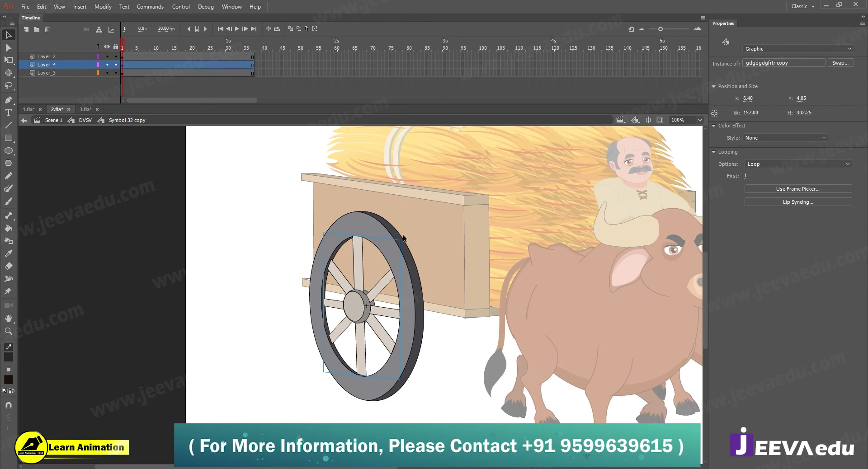
{"action": "key", "text": "q"}
{"action": "left_click_drag", "start_coordinate": [324, 385], "coordinate": [352, 393]}
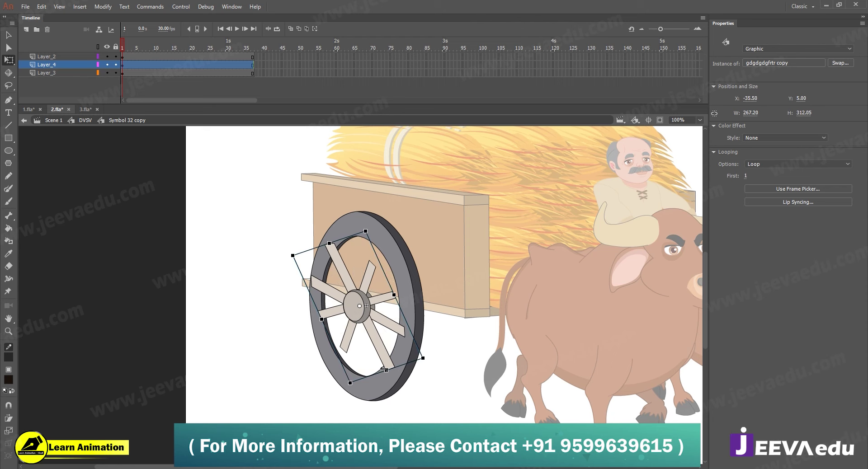
{"action": "key", "text": "ctrl+z"}
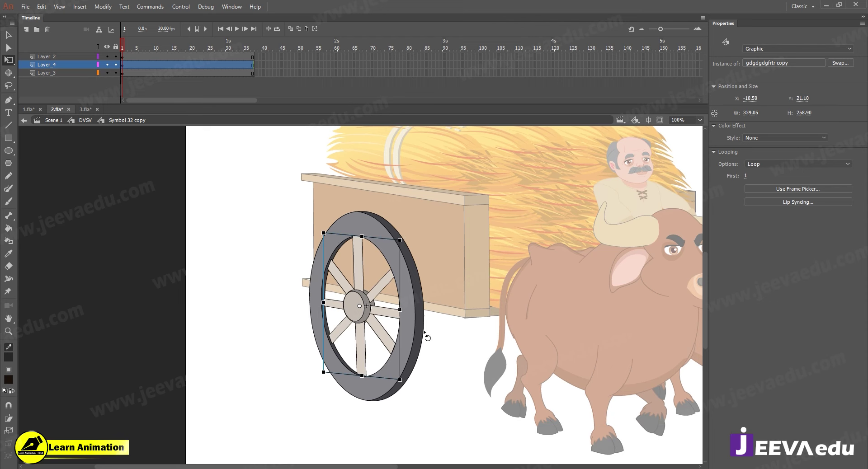
{"action": "left_click_drag", "start_coordinate": [424, 335], "coordinate": [383, 284]}
{"action": "key", "text": "ctrl+z"}
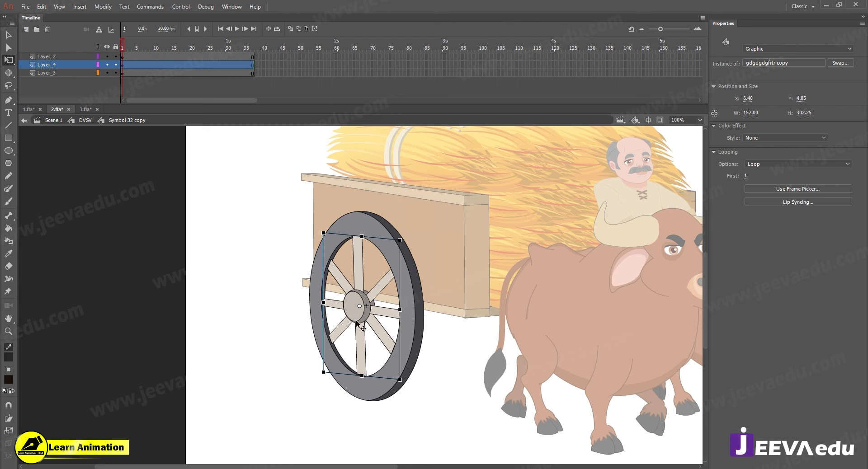
Examine the spokes symbol in the 3.fla document and return to the wheel symbol in 2.fla
{"action": "left_click", "coordinate": [85, 110]}
{"action": "key", "text": "z"}
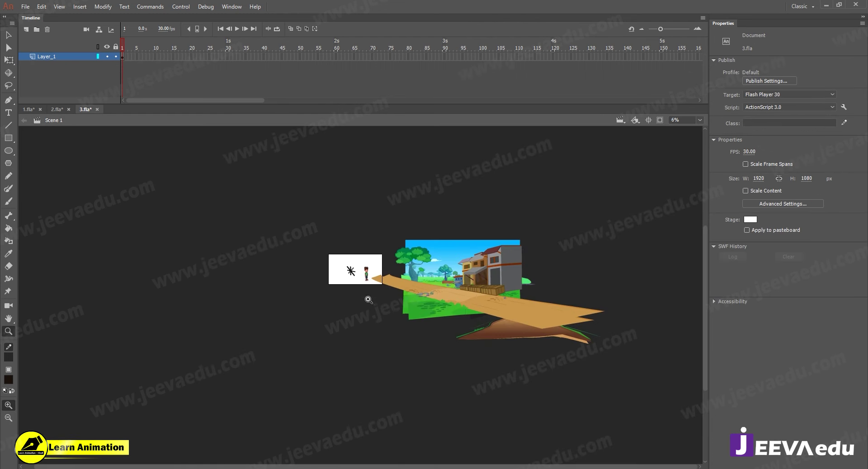
{"action": "left_click", "coordinate": [357, 274]}
{"action": "left_click", "coordinate": [356, 274]}
{"action": "left_click", "coordinate": [351, 265]}
{"action": "key", "text": "v"}
{"action": "left_click", "coordinate": [361, 356]}
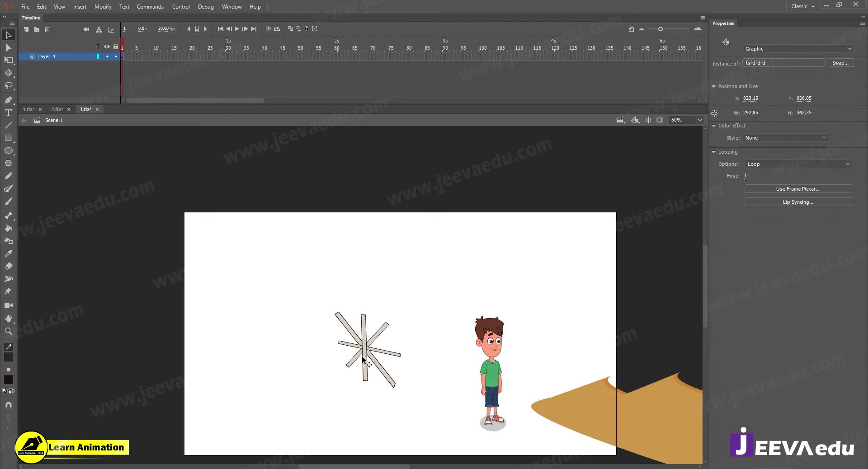
{"action": "left_click", "coordinate": [54, 111]}
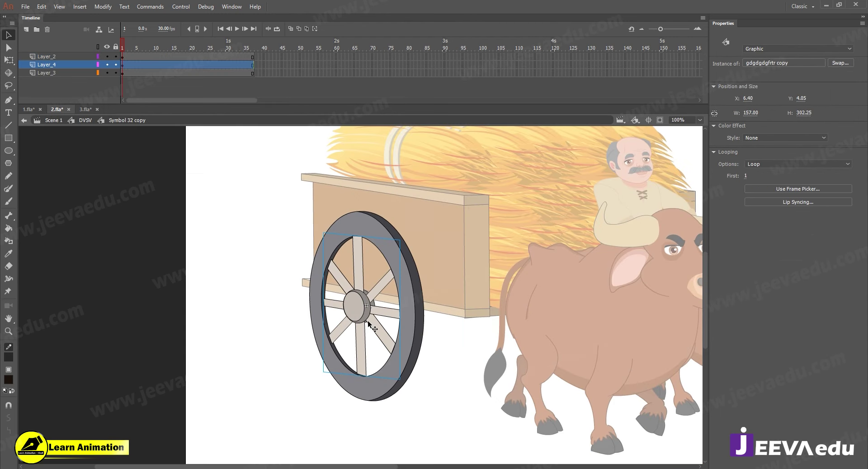
Hide the front hub's layer and paste the copied spokes symbol, choosing to put duplicate library items into a folder
{"action": "left_click", "coordinate": [355, 306]}
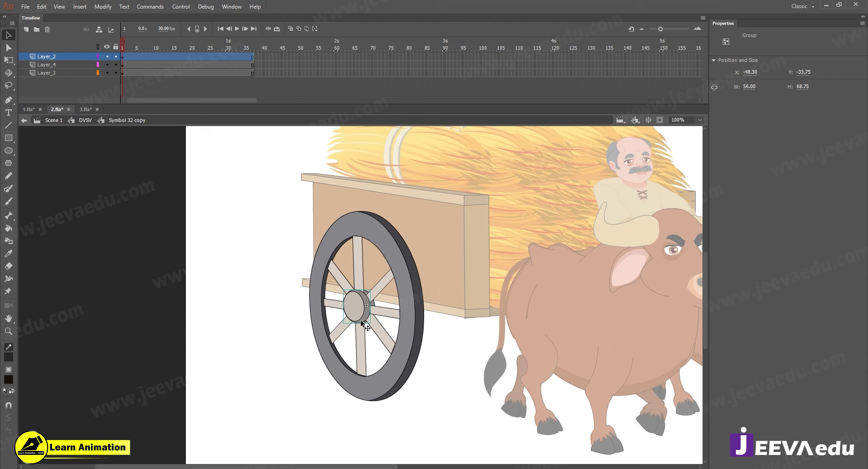
{"action": "left_click", "coordinate": [107, 57]}
{"action": "left_click", "coordinate": [364, 295]}
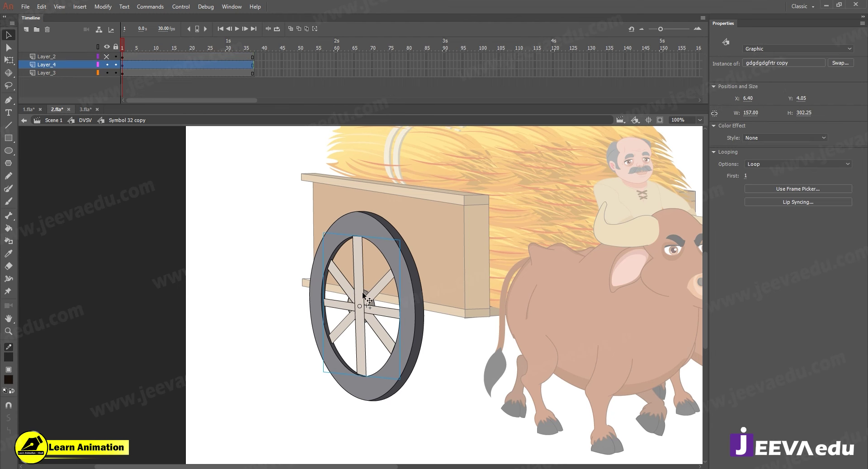
{"action": "key", "text": "ctrl+v"}
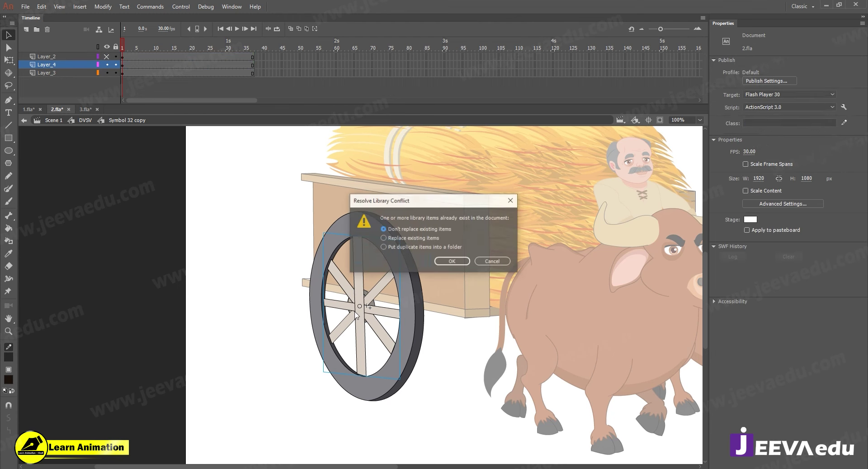
{"action": "left_click", "coordinate": [417, 248]}
{"action": "left_click", "coordinate": [452, 262]}
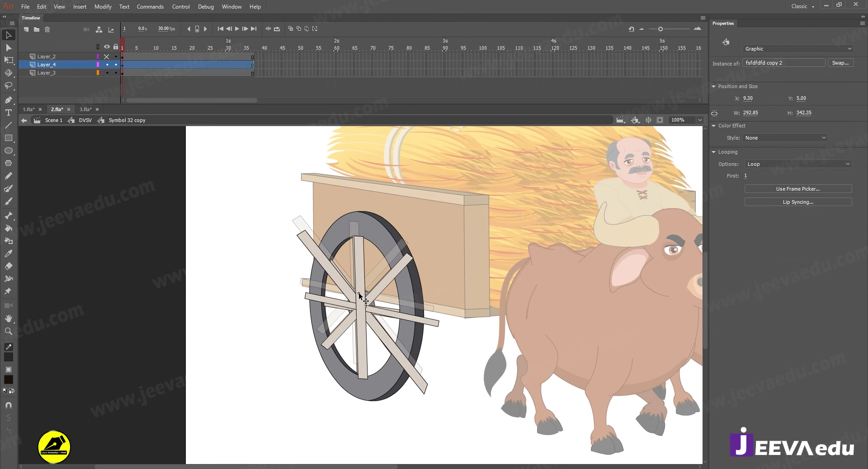
Remove the wheel's existing spokes and paste the copied spokes symbol in place on Layer_4
{"action": "key", "text": "ctrl+shift+a"}
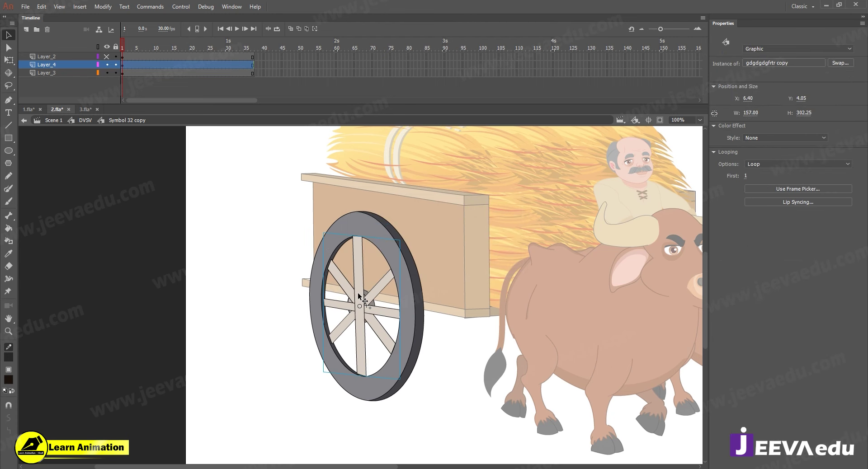
{"action": "left_click", "coordinate": [358, 296]}
{"action": "key", "text": "ctrl+x"}
{"action": "right_click", "coordinate": [213, 215]}
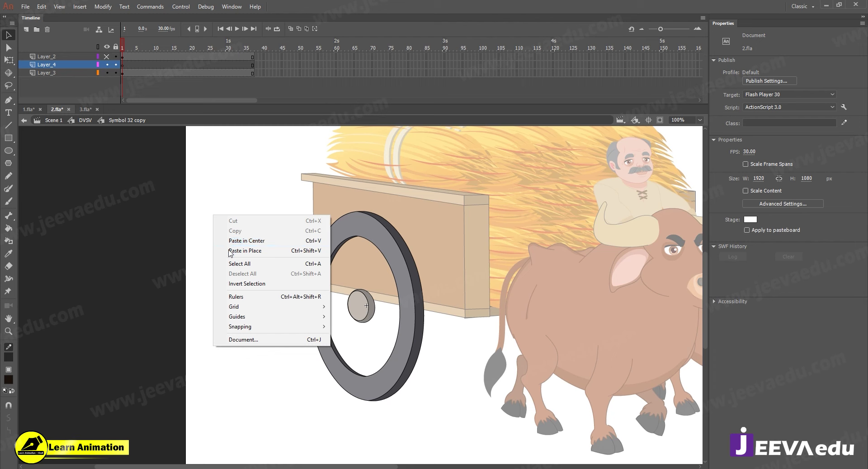
{"action": "left_click", "coordinate": [230, 251]}
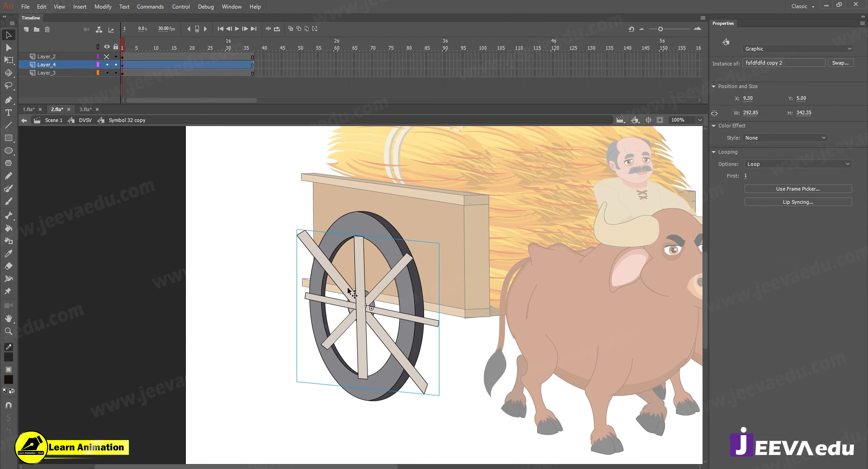
Open the pasted spokes symbol's nested graphic and break its group apart into individual spokes
{"action": "double_click", "coordinate": [358, 267]}
{"action": "double_click", "coordinate": [357, 262]}
{"action": "key", "text": "ctrl+="}
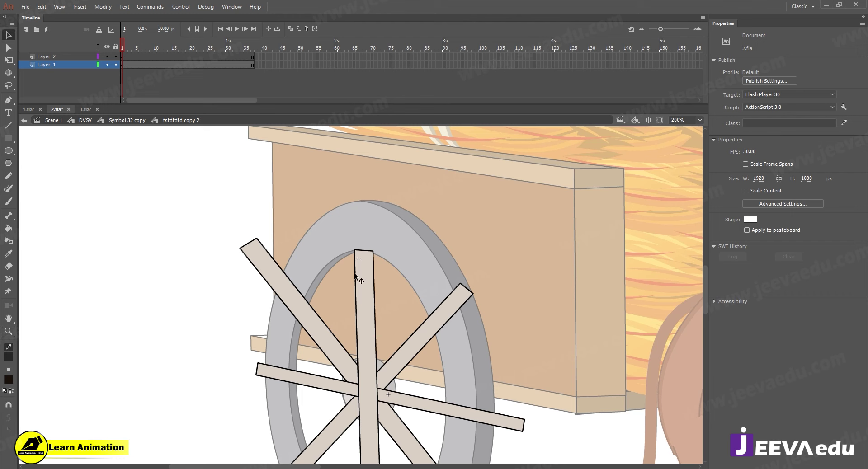
{"action": "double_click", "coordinate": [361, 268]}
{"action": "double_click", "coordinate": [361, 267]}
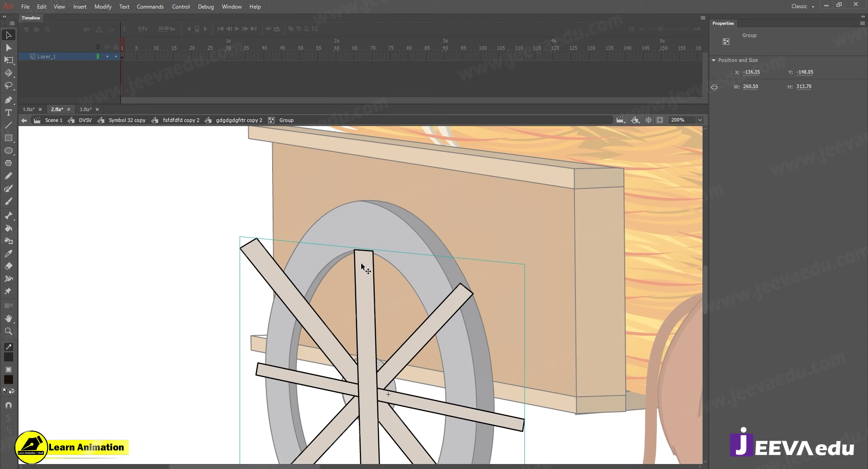
{"action": "double_click", "coordinate": [153, 269]}
{"action": "left_click", "coordinate": [338, 299], "text": "ctrl+alt"}
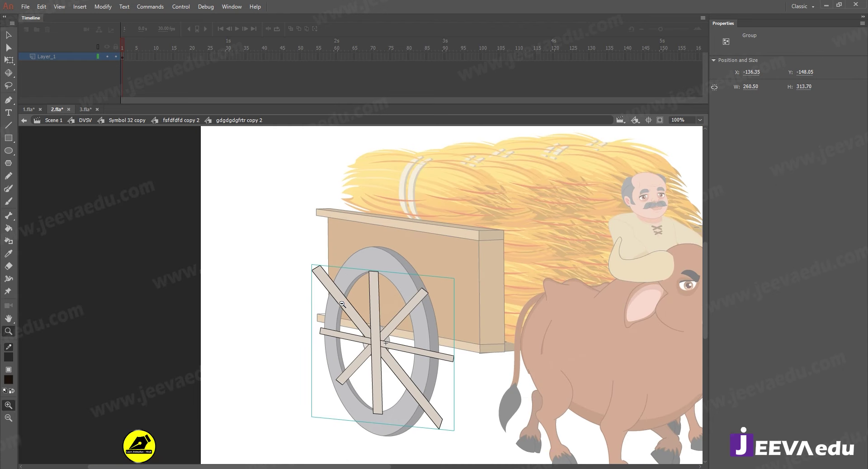
{"action": "key", "text": "v"}
{"action": "double_click", "coordinate": [300, 295]}
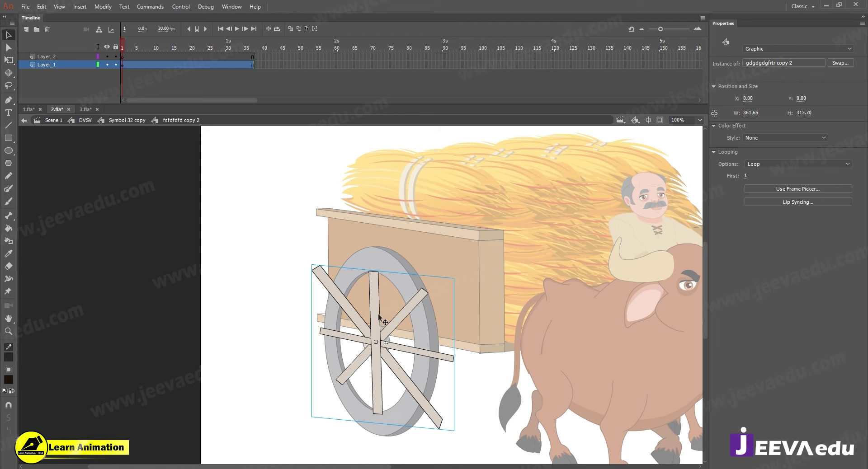
{"action": "double_click", "coordinate": [377, 318]}
{"action": "left_click", "coordinate": [377, 319]}
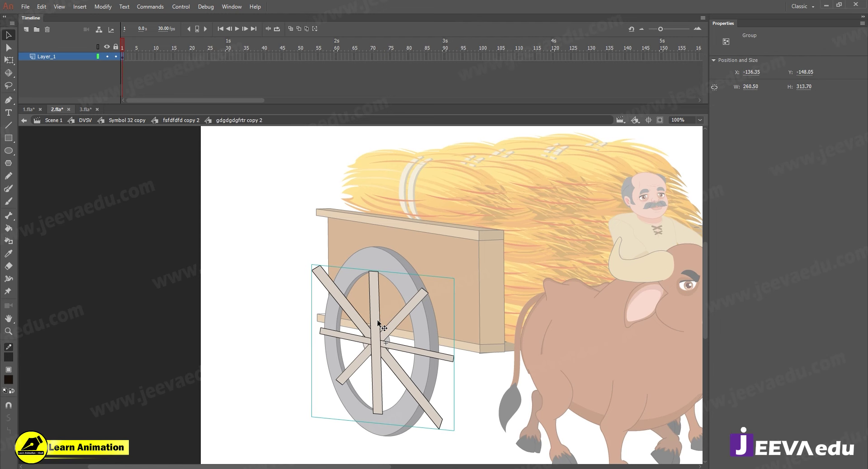
{"action": "key", "text": "ctrl+b"}
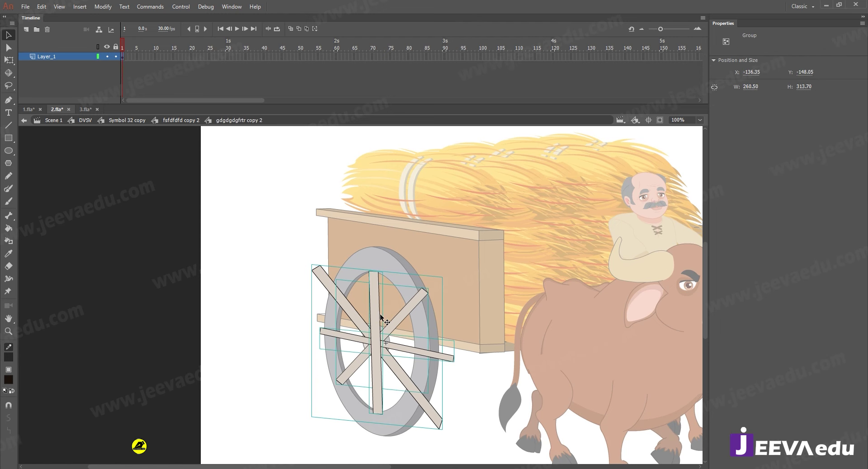
Lengthen the near-vertical spoke with Free Transform so it spans the full height of the rim
{"action": "left_click", "coordinate": [364, 246]}
{"action": "key", "text": "z"}
{"action": "left_click", "coordinate": [347, 297], "text": "alt"}
{"action": "left_click", "coordinate": [326, 293]}
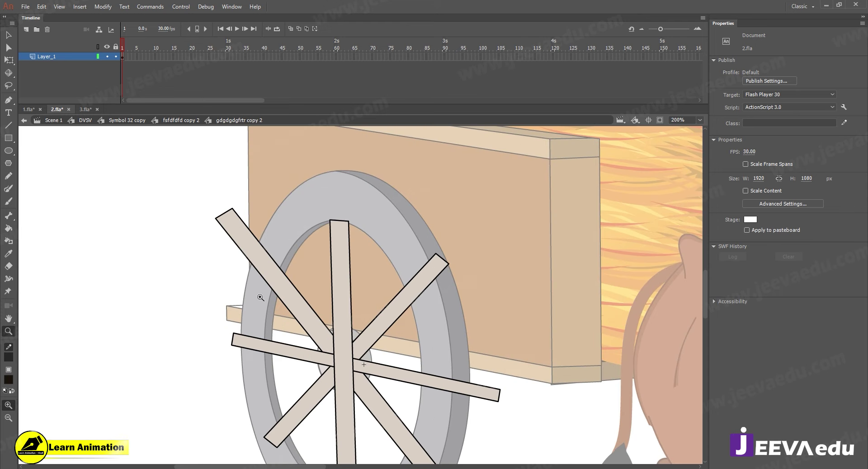
{"action": "left_click", "coordinate": [258, 295]}
{"action": "key", "text": "v"}
{"action": "left_click", "coordinate": [351, 279]}
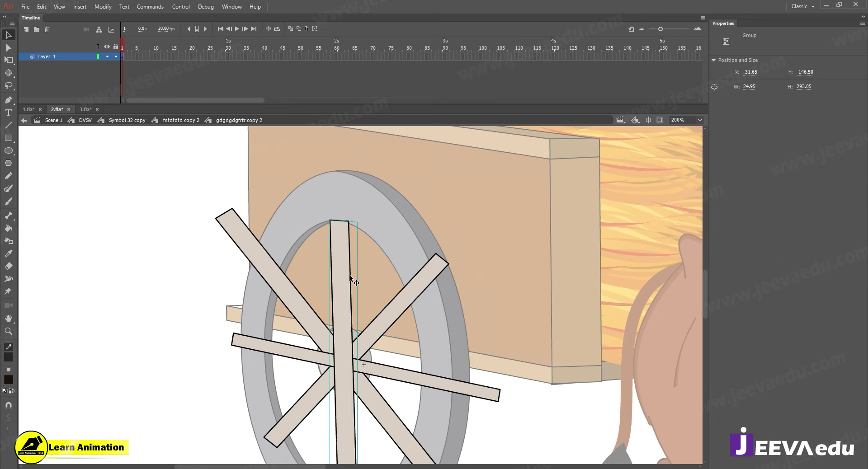
{"action": "key", "text": "q"}
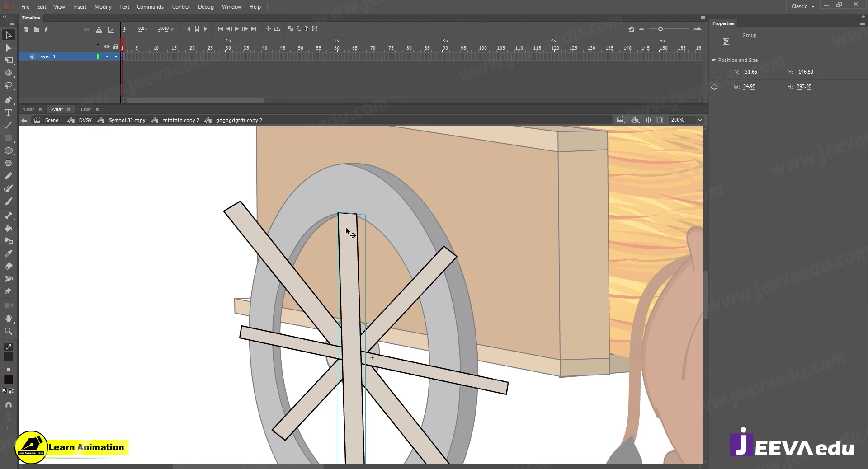
{"action": "key", "text": "q"}
{"action": "left_click_drag", "start_coordinate": [351, 213], "coordinate": [353, 161]}
Lengthen the near-horizontal spoke with Free Transform so it extends past the rim, and return to the fsfdfdfd copy 2 symbol
{"action": "key", "text": "z"}
{"action": "left_click", "coordinate": [345, 301], "text": "alt"}
{"action": "key", "text": "v"}
{"action": "left_click", "coordinate": [402, 336]}
{"action": "key", "text": "q"}
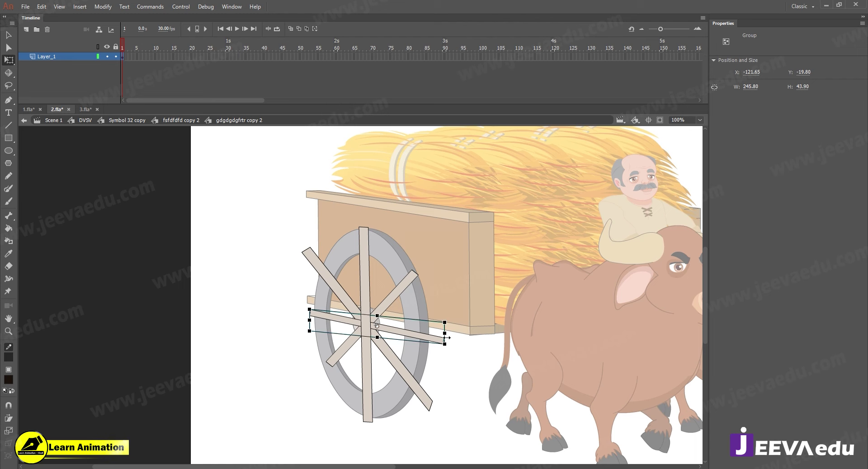
{"action": "double_click", "coordinate": [233, 280]}
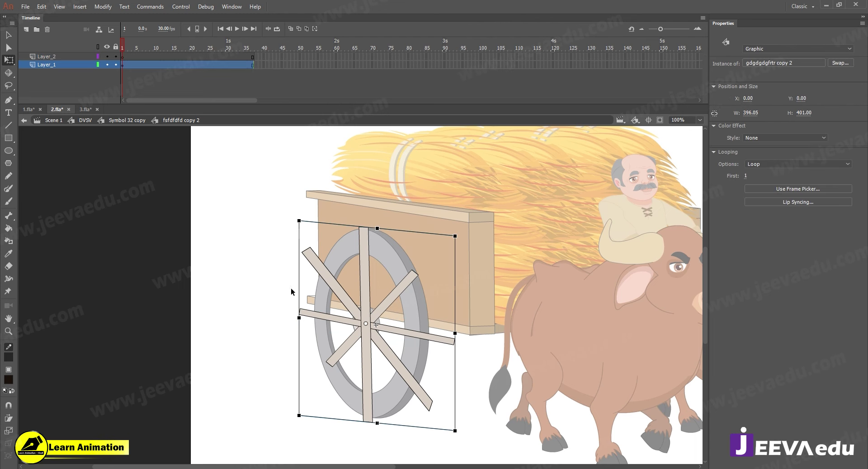
Try moving the spokes symbol inside the wheel and rotating its nested spokes graphic, undoing each change
{"action": "double_click", "coordinate": [292, 292]}
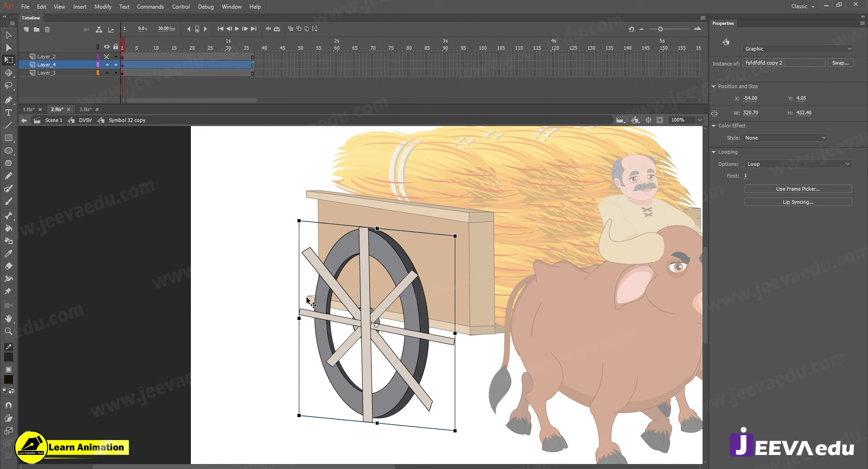
{"action": "left_click_drag", "start_coordinate": [307, 300], "coordinate": [252, 294]}
{"action": "key", "text": "ctrl+z"}
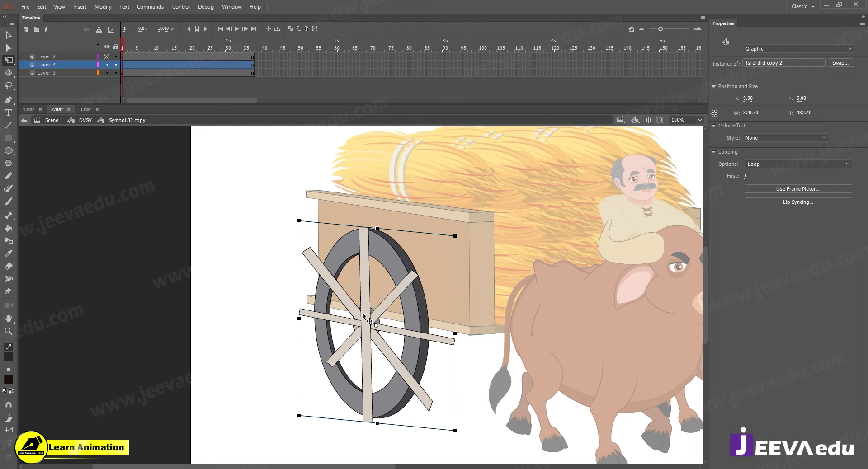
{"action": "double_click", "coordinate": [366, 323]}
{"action": "left_click", "coordinate": [365, 323]}
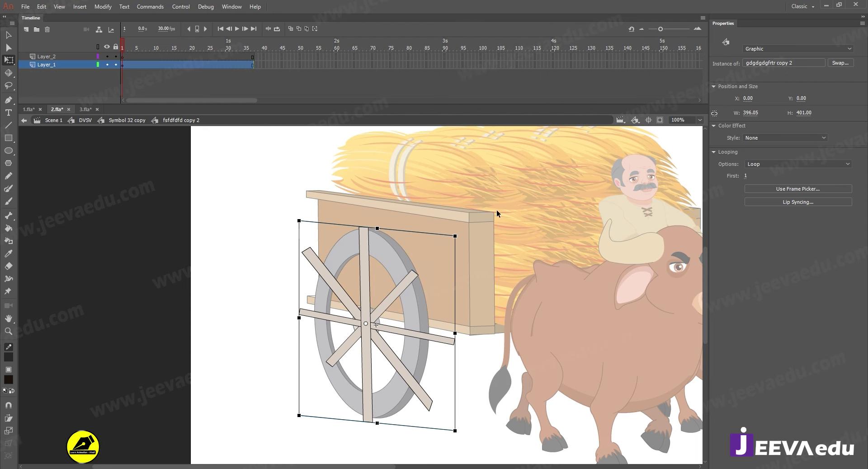
{"action": "left_click_drag", "start_coordinate": [469, 255], "coordinate": [478, 294]}
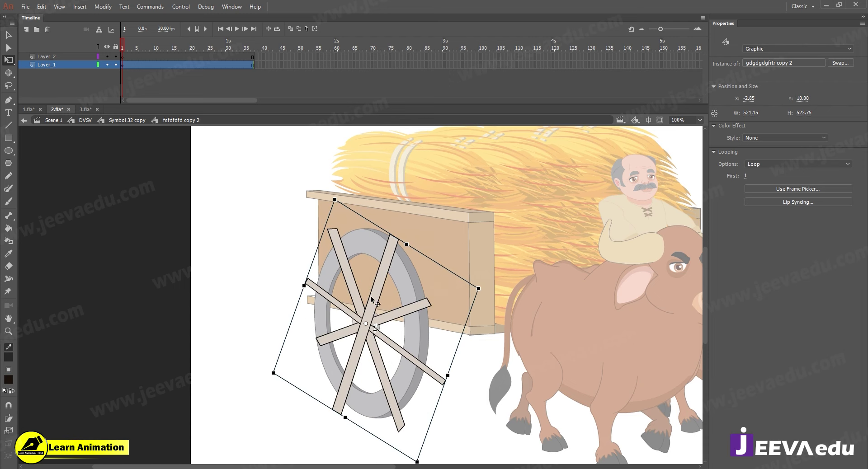
{"action": "left_click_drag", "start_coordinate": [479, 289], "coordinate": [481, 354]}
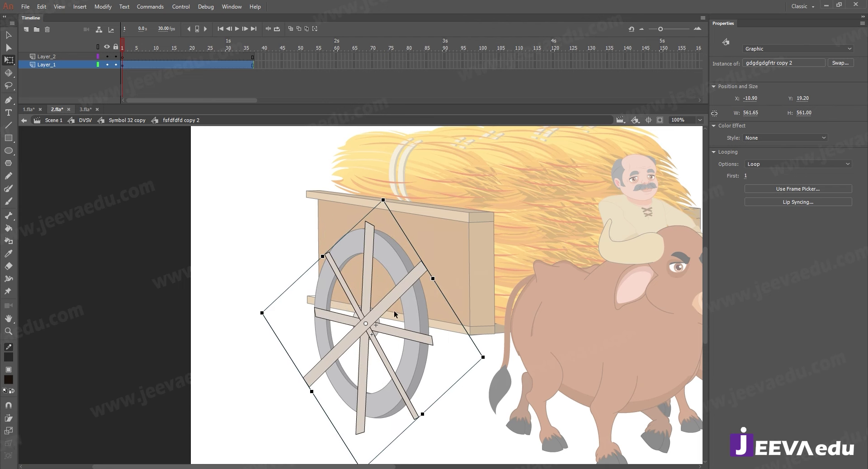
{"action": "left_click_drag", "start_coordinate": [474, 333], "coordinate": [482, 293]}
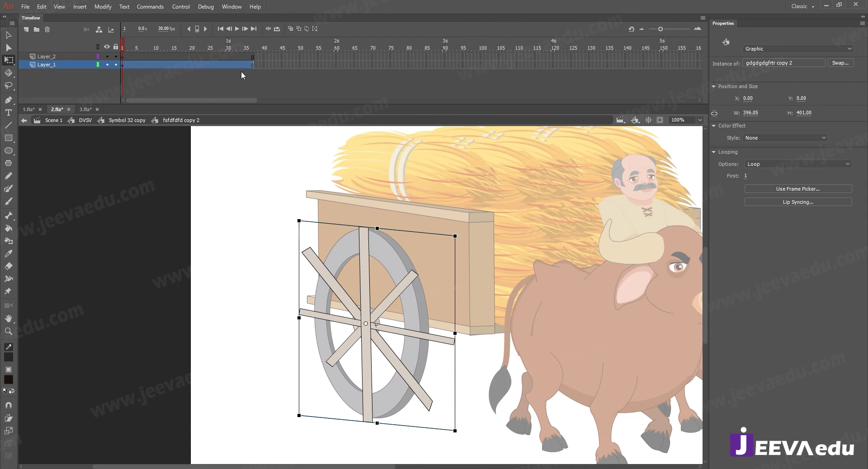
Delete Layer_2 and create a classic tween on Layer_1 ending in a keyframe at frame 37
{"action": "left_click", "coordinate": [47, 56]}
{"action": "left_click", "coordinate": [47, 30]}
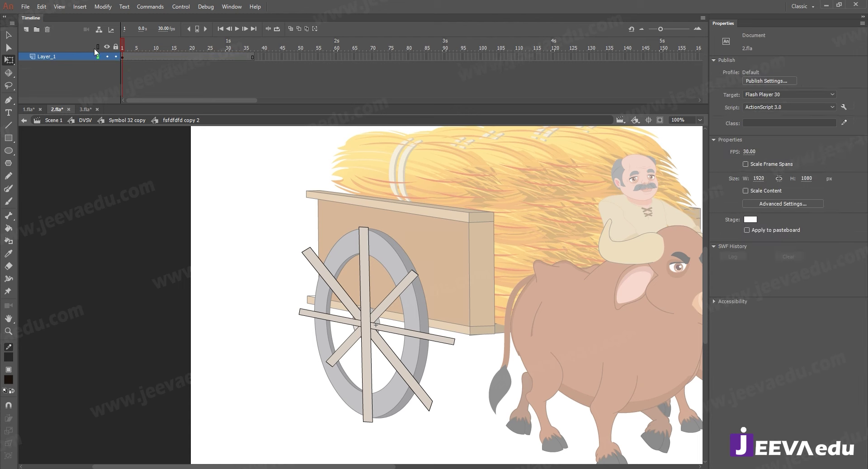
{"action": "left_click", "coordinate": [252, 56]}
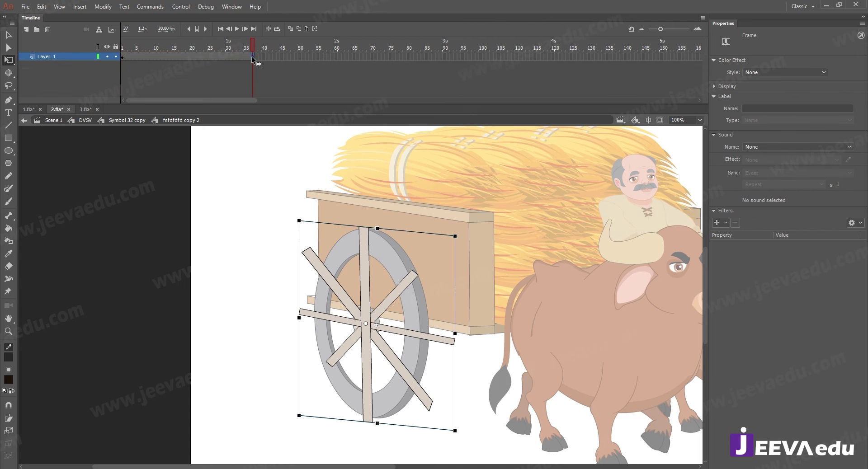
{"action": "right_click", "coordinate": [190, 57]}
{"action": "left_click", "coordinate": [211, 82]}
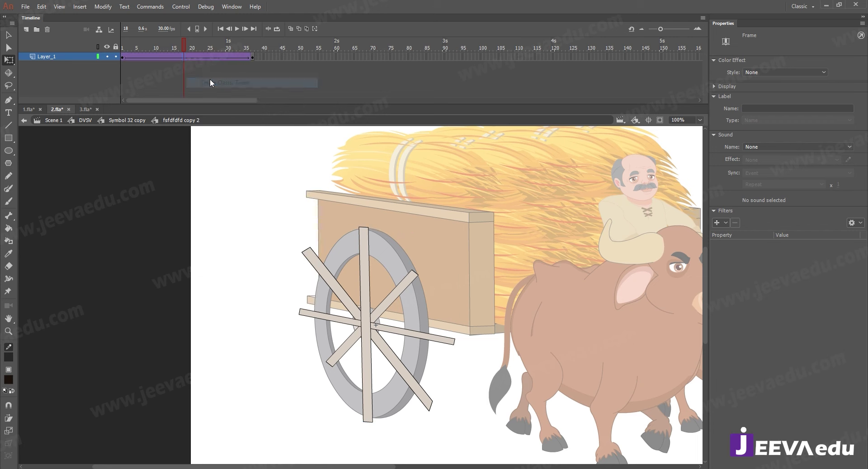
Rotate the spokes around the hub in the frame 37 keyframe and preview the tween
{"action": "left_click", "coordinate": [251, 57]}
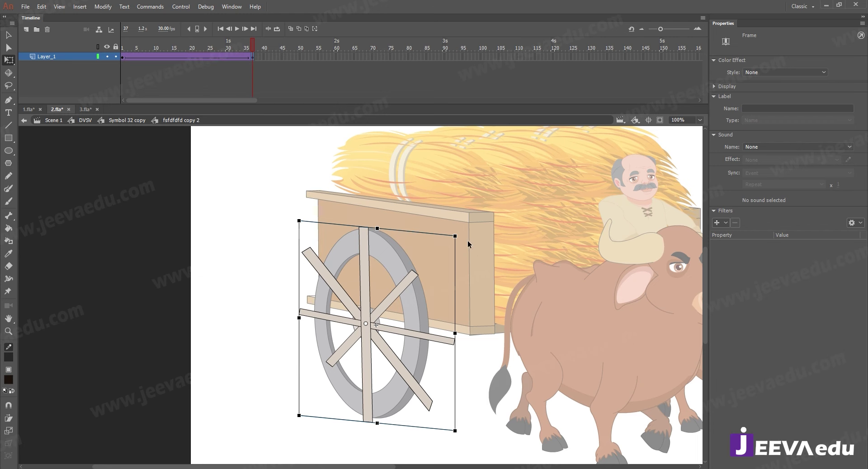
{"action": "left_click_drag", "start_coordinate": [459, 235], "coordinate": [306, 411]}
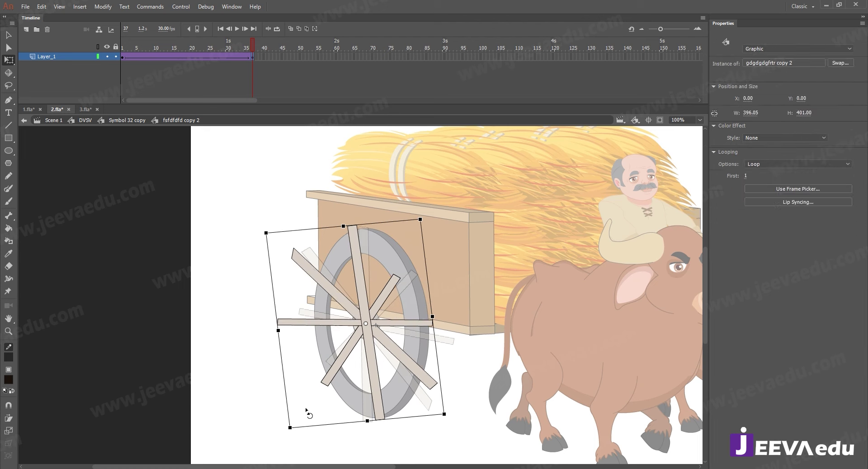
{"action": "key", "text": "Return"}
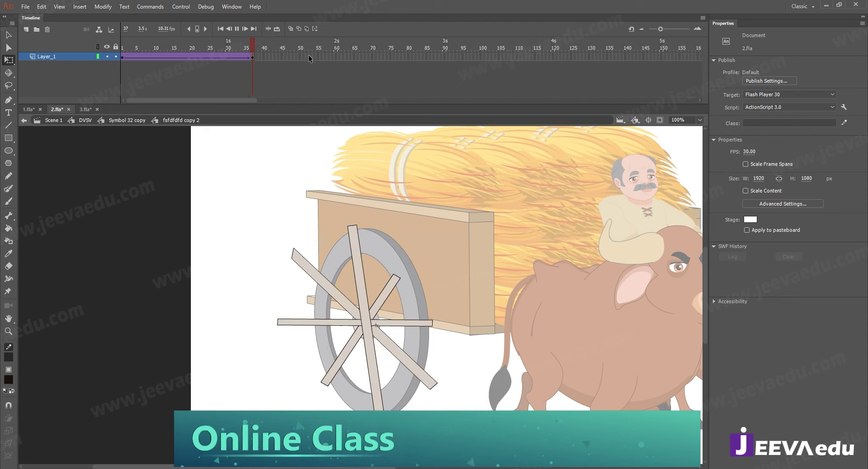
{"action": "left_click_drag", "start_coordinate": [270, 48], "coordinate": [210, 49]}
Adjust the spokes' rotation slightly in the end keyframe and replay the animation to check it
{"action": "left_click", "coordinate": [252, 56]}
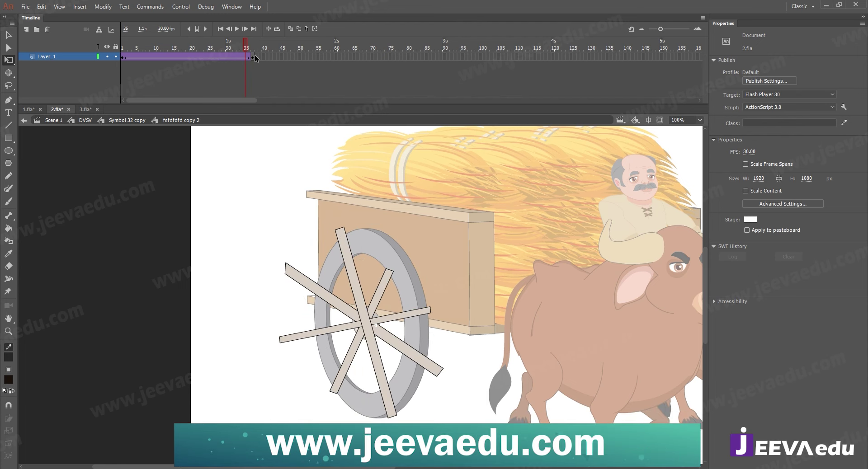
{"action": "left_click_drag", "start_coordinate": [423, 213], "coordinate": [428, 214]}
{"action": "left_click_drag", "start_coordinate": [232, 44], "coordinate": [290, 76]}
{"action": "key", "text": "Return"}
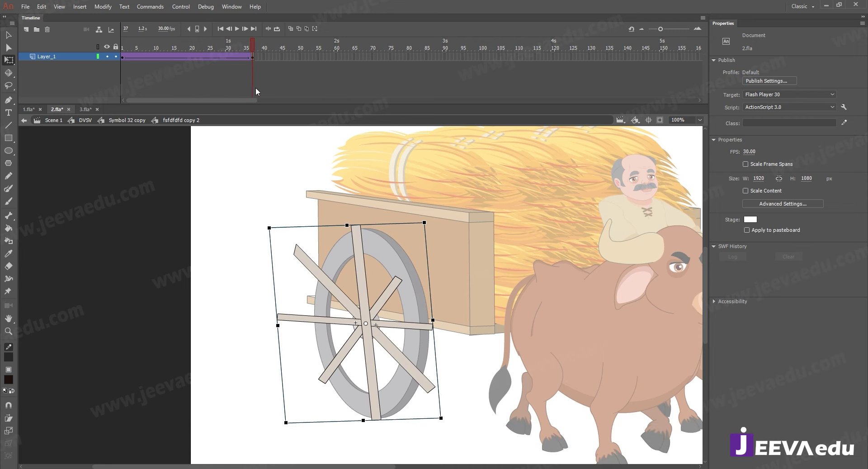
{"action": "left_click_drag", "start_coordinate": [249, 51], "coordinate": [220, 60]}
Inside its nested group, lengthen the short diagonal spoke by moving both upper-end corners outward over the rim, and return to the spokes symbol
{"action": "key", "text": "z"}
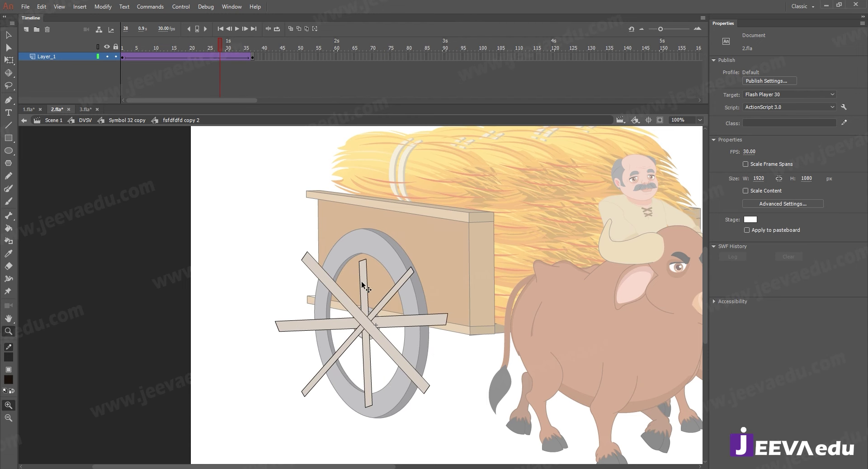
{"action": "key", "text": "v"}
{"action": "left_click", "coordinate": [255, 57]}
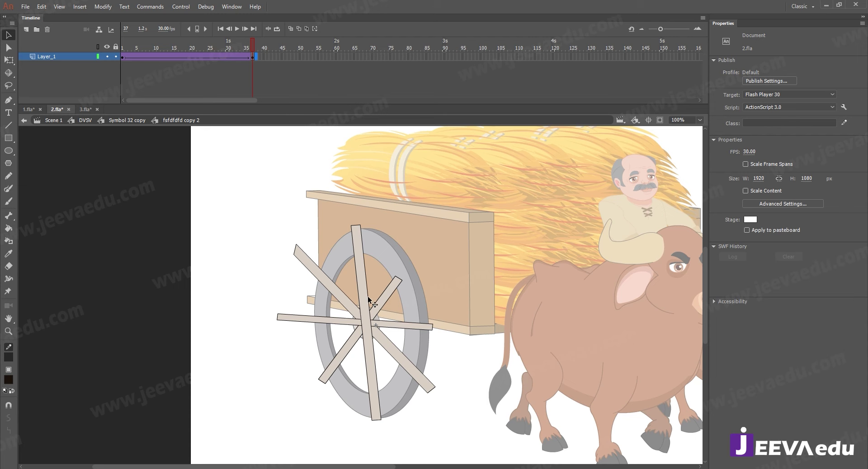
{"action": "double_click", "coordinate": [389, 296]}
{"action": "left_click", "coordinate": [389, 296]}
{"action": "double_click", "coordinate": [389, 296]}
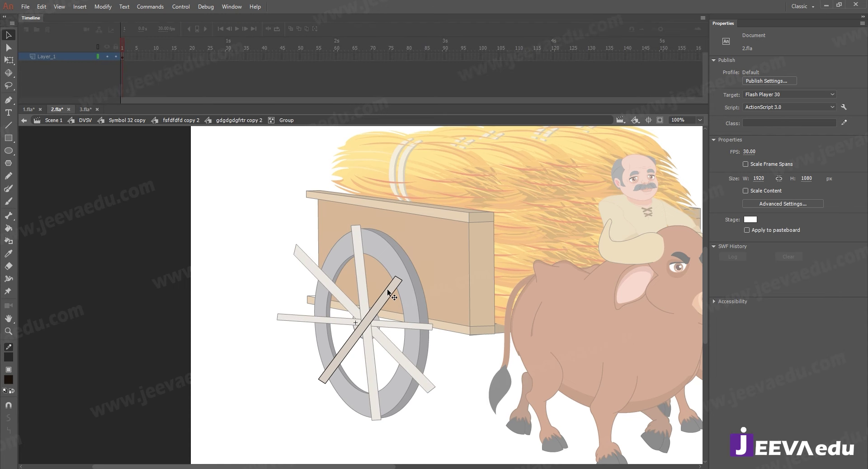
{"action": "left_click", "coordinate": [388, 290]}
{"action": "left_click", "coordinate": [408, 282], "text": "ctrl"}
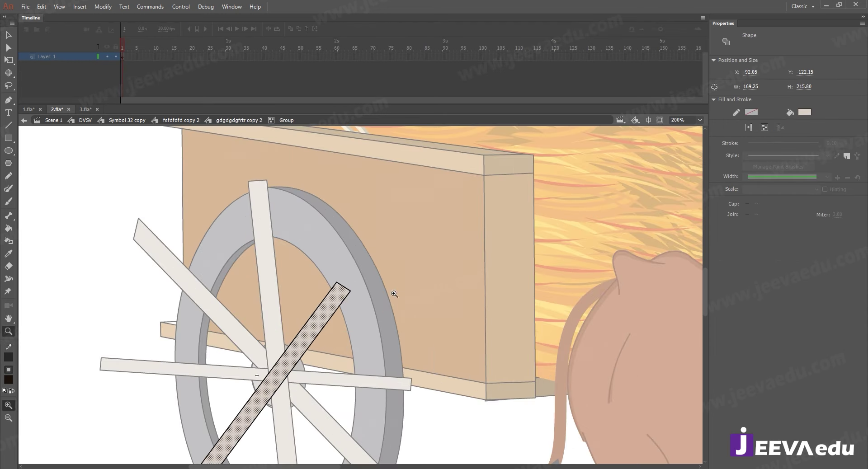
{"action": "left_click", "coordinate": [342, 282]}
{"action": "left_click_drag", "start_coordinate": [338, 283], "coordinate": [365, 238]}
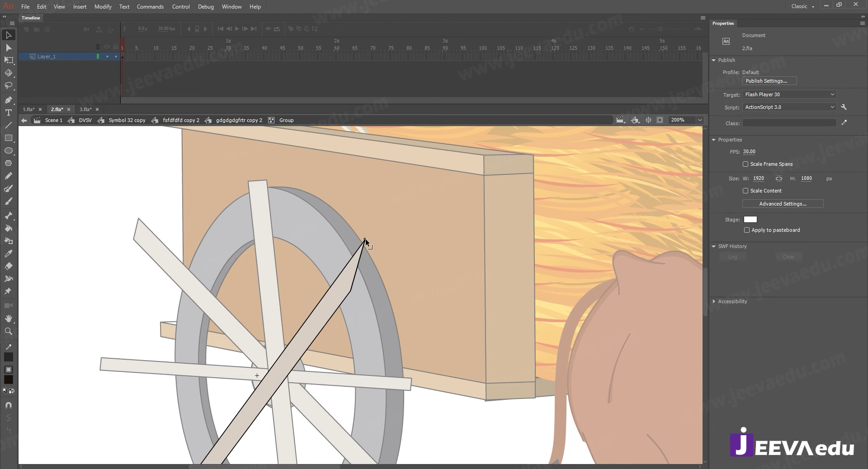
{"action": "left_click_drag", "start_coordinate": [350, 291], "coordinate": [379, 254]}
{"action": "left_click", "coordinate": [174, 124]}
Preview the spokes' rotation in their own timeline and again inside Symbol 32 copy
{"action": "key", "text": "z"}
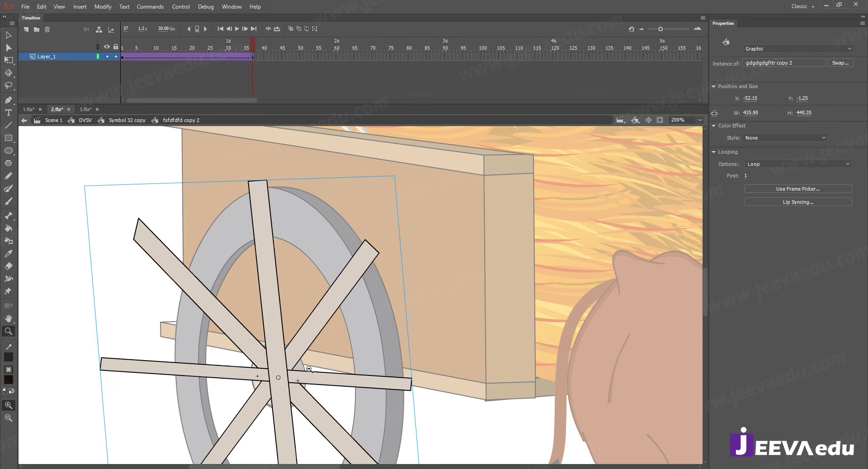
{"action": "left_click", "coordinate": [309, 371], "text": "alt"}
{"action": "left_click", "coordinate": [310, 371], "text": "alt"}
{"action": "left_click_drag", "start_coordinate": [244, 46], "coordinate": [212, 70]}
{"action": "left_click", "coordinate": [282, 250]}
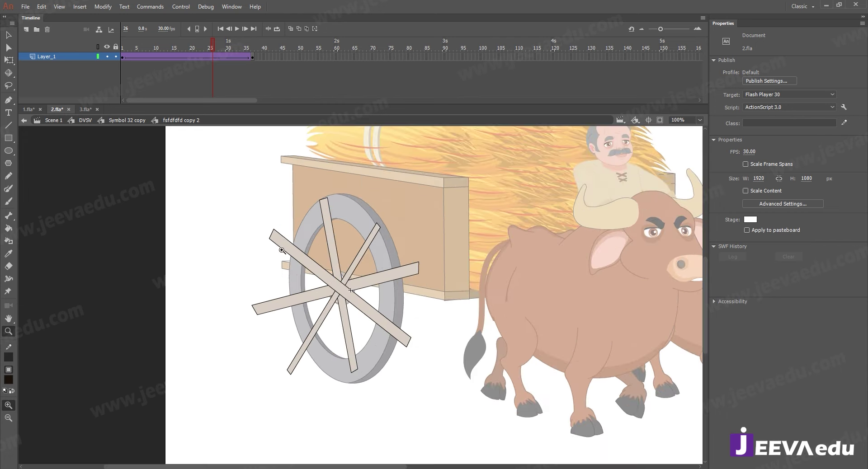
{"action": "left_click", "coordinate": [123, 121]}
{"action": "key", "text": "Return"}
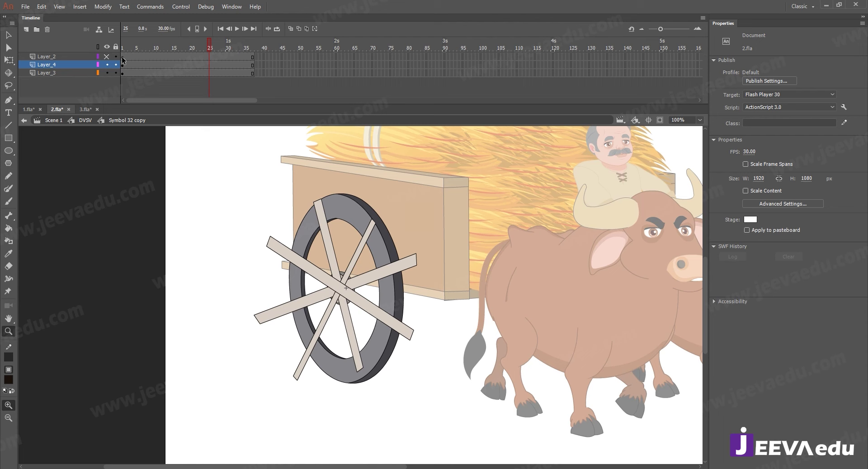
Hide Layer_4 and try moving the wheel rim group away from the hub, undoing the move
{"action": "left_click", "coordinate": [107, 65]}
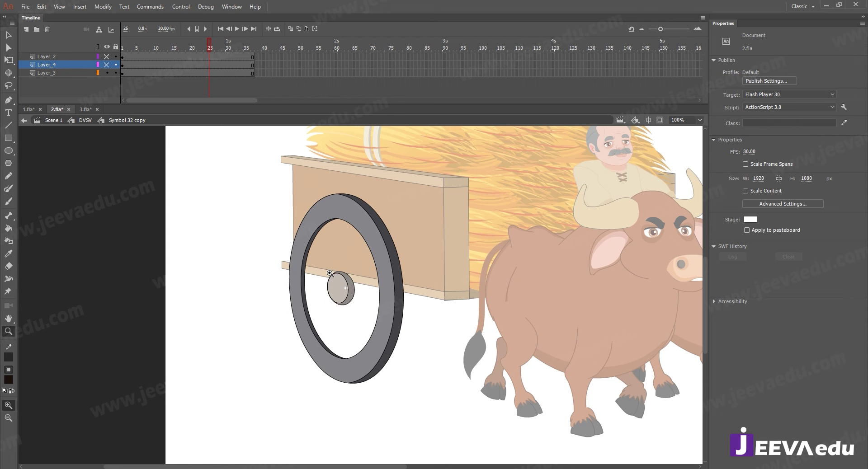
{"action": "left_click", "coordinate": [313, 260]}
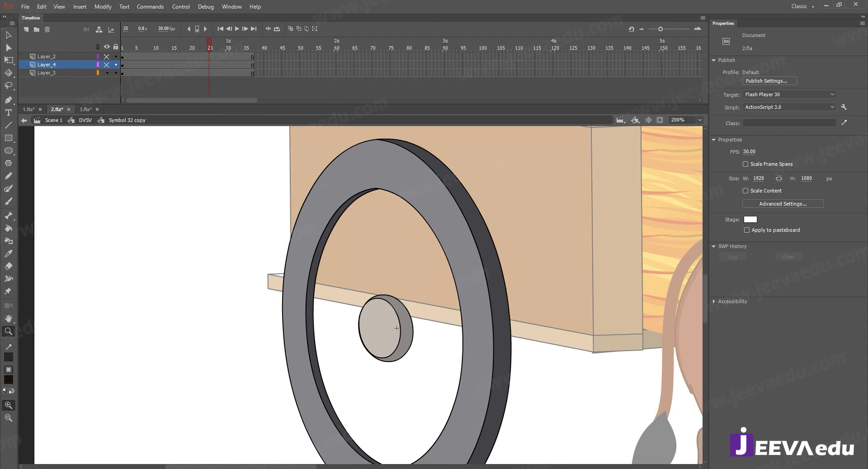
{"action": "left_click", "coordinate": [352, 355], "text": "alt"}
{"action": "key", "text": "v"}
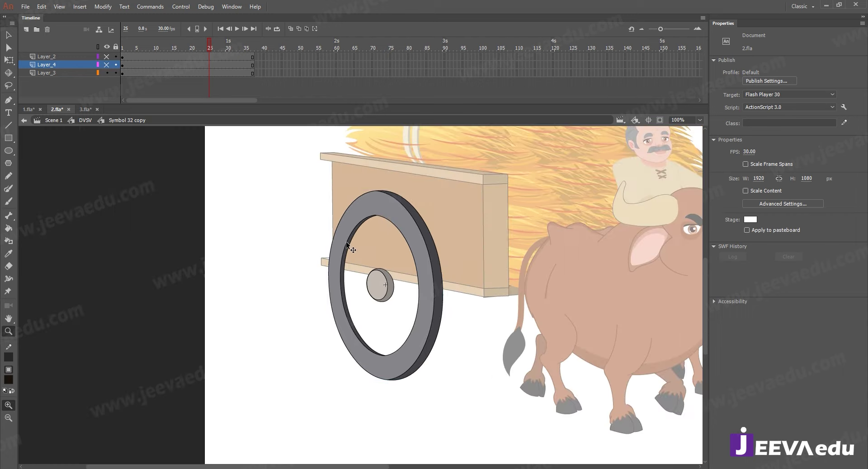
{"action": "left_click", "coordinate": [346, 243]}
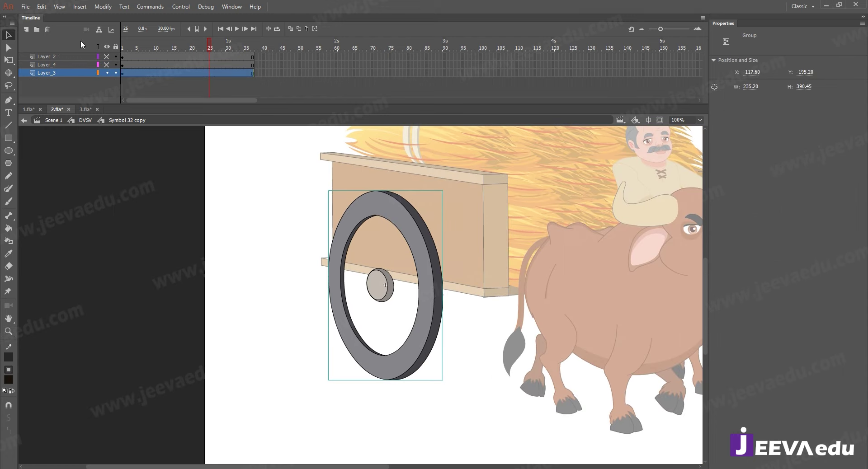
{"action": "left_click_drag", "start_coordinate": [345, 236], "coordinate": [253, 248]}
{"action": "key", "text": "ctrl+z"}
Show Layer_4 again and try shifting the spokes symbol off the wheel and back over the hub
{"action": "left_click", "coordinate": [64, 65]}
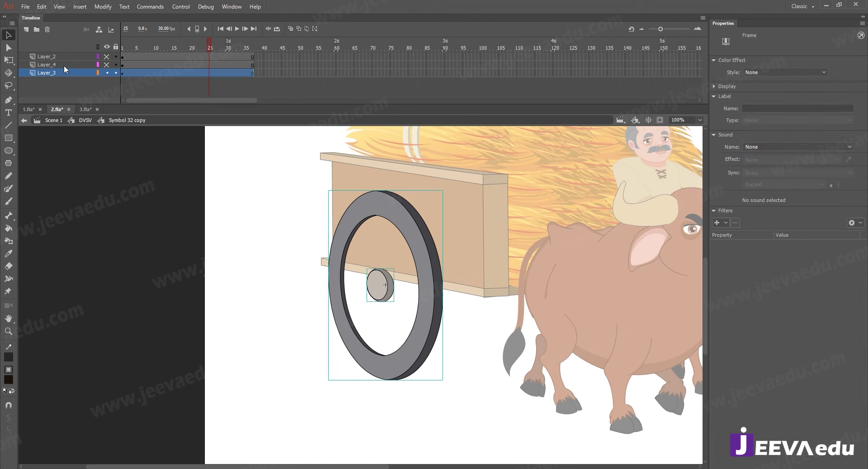
{"action": "left_click", "coordinate": [107, 65]}
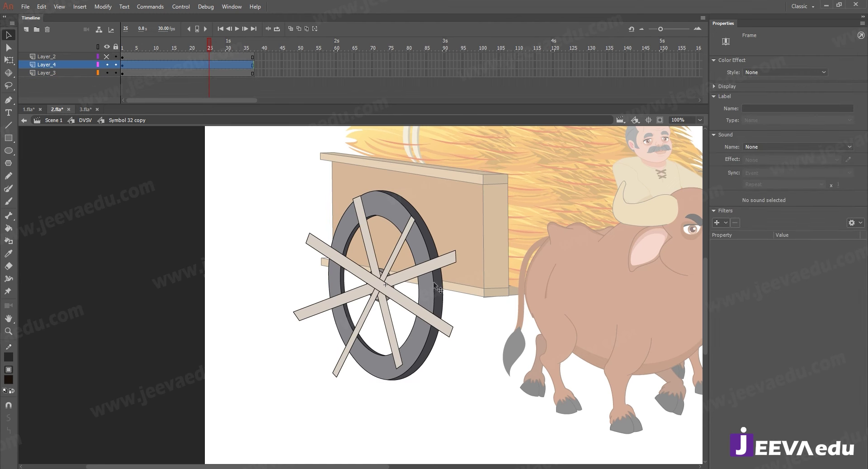
{"action": "left_click_drag", "start_coordinate": [381, 291], "coordinate": [313, 293]}
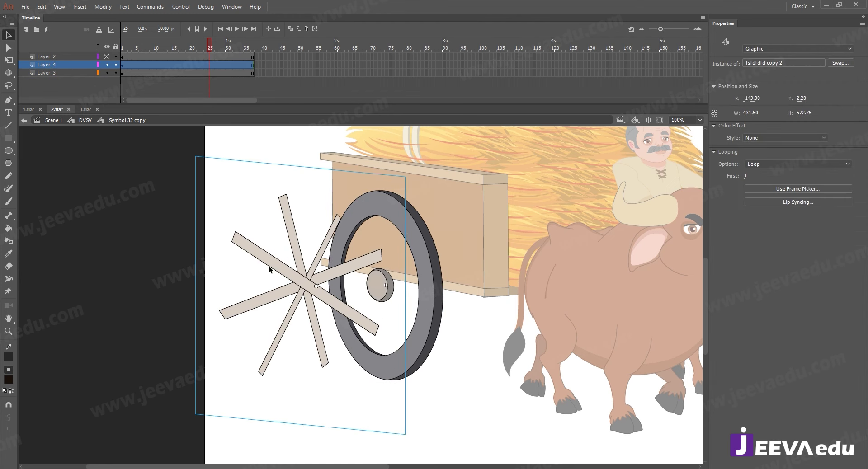
{"action": "left_click_drag", "start_coordinate": [268, 266], "coordinate": [342, 268]}
Add a layer above Layer_4, paste the wheel rim in place on it, and hide Layer_3
{"action": "left_click", "coordinate": [26, 29]}
{"action": "right_click", "coordinate": [249, 185]}
{"action": "left_click", "coordinate": [268, 219]}
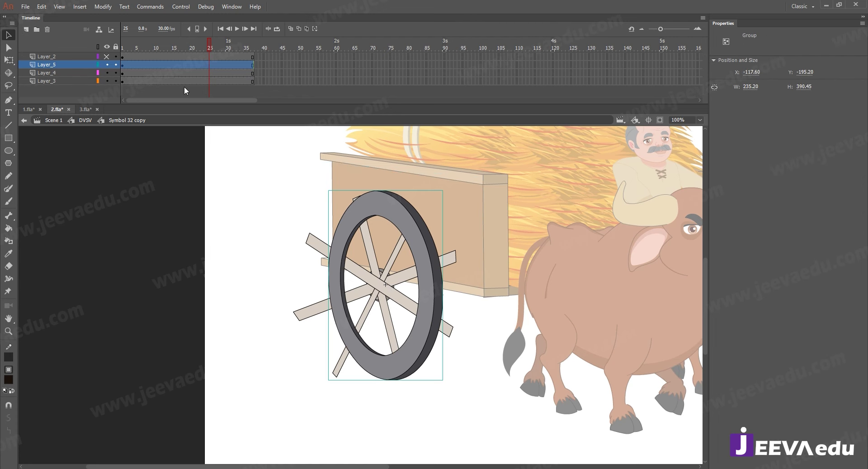
{"action": "left_click", "coordinate": [105, 82]}
{"action": "left_click_drag", "start_coordinate": [367, 222], "coordinate": [236, 206]}
{"action": "key", "text": "ctrl+z"}
Break apart the rim copy on Layer_5 and delete its outer faces and outlines, keeping the dark inner-edge band and inner ellipse
{"action": "key", "text": "ctrl+b"}
{"action": "left_click", "coordinate": [399, 179]}
{"action": "left_click", "coordinate": [387, 212]}
{"action": "key", "text": "Delete"}
{"action": "left_click", "coordinate": [409, 208]}
{"action": "key", "text": "Delete"}
{"action": "double_click", "coordinate": [409, 210]}
{"action": "key", "text": "Delete"}
Delete the dark inner-edge band and its outer outline from Layer_5, leaving only the inner ellipse outline
{"action": "key", "text": "z"}
{"action": "left_click", "coordinate": [364, 256]}
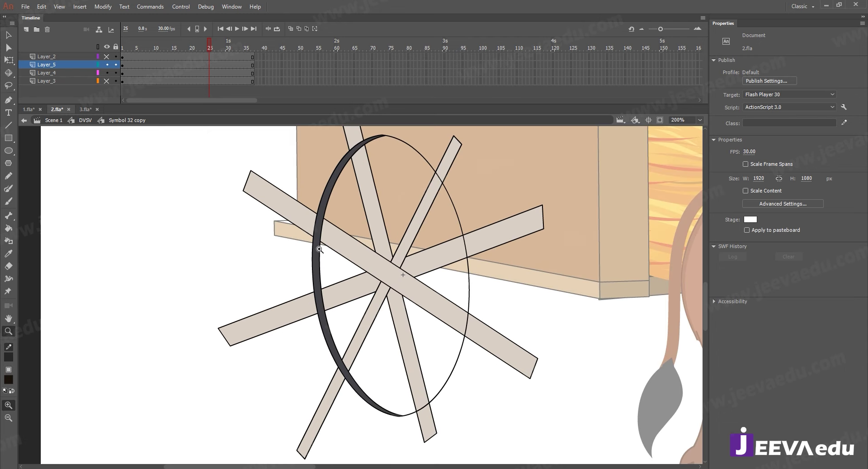
{"action": "key", "text": "v"}
{"action": "left_click", "coordinate": [316, 244]}
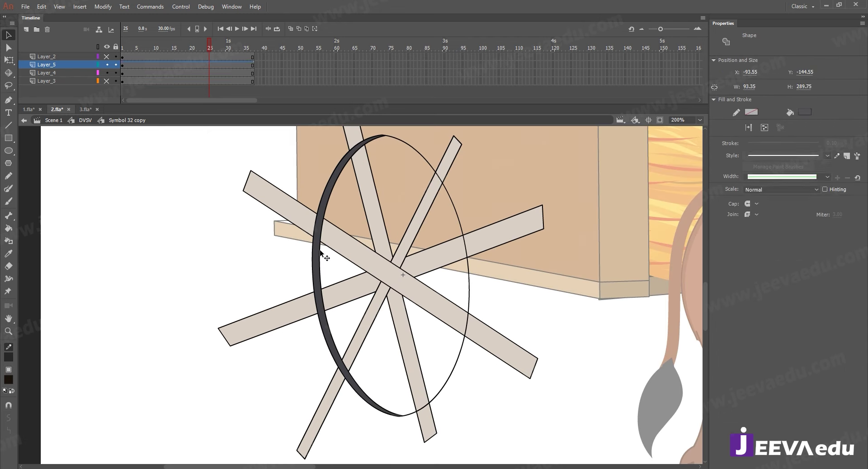
{"action": "left_click", "coordinate": [336, 188]}
{"action": "key", "text": "z"}
{"action": "left_click", "coordinate": [342, 205]}
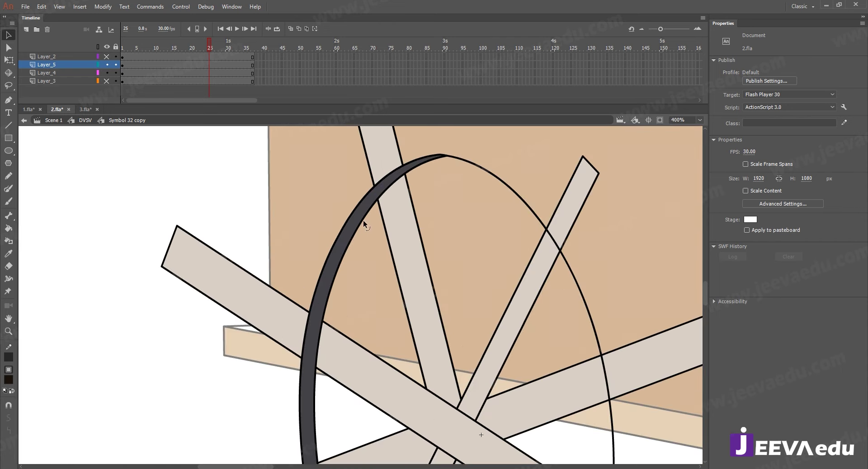
{"action": "left_click", "coordinate": [394, 182]}
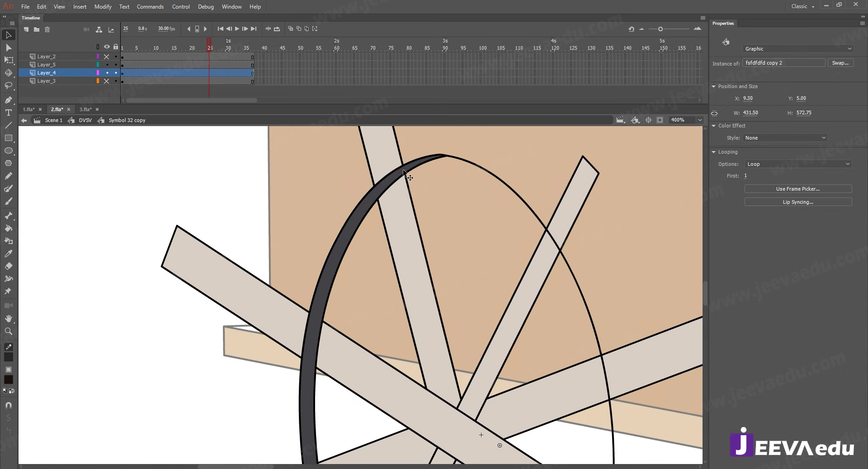
{"action": "key", "text": "z"}
{"action": "left_click", "coordinate": [398, 209], "text": "alt"}
{"action": "left_click", "coordinate": [351, 304], "text": "alt"}
{"action": "key", "text": "v"}
{"action": "left_click", "coordinate": [352, 309]}
{"action": "left_click", "coordinate": [351, 306]}
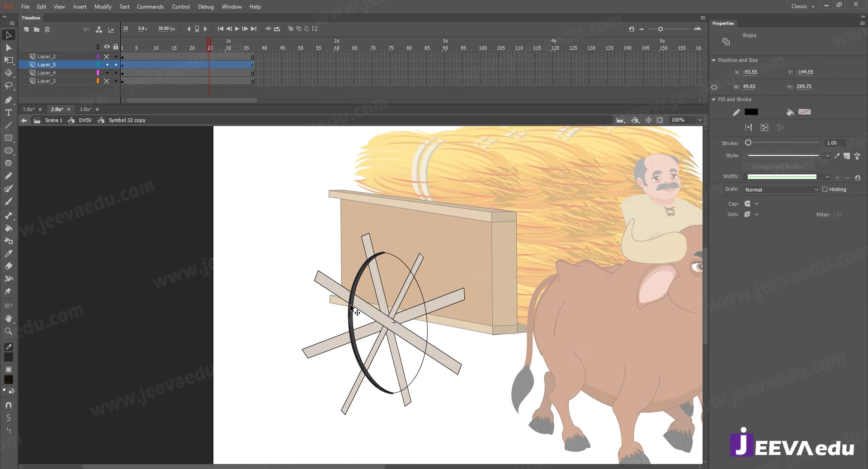
{"action": "left_click", "coordinate": [359, 322]}
{"action": "left_click", "coordinate": [351, 300]}
{"action": "key", "text": "Delete"}
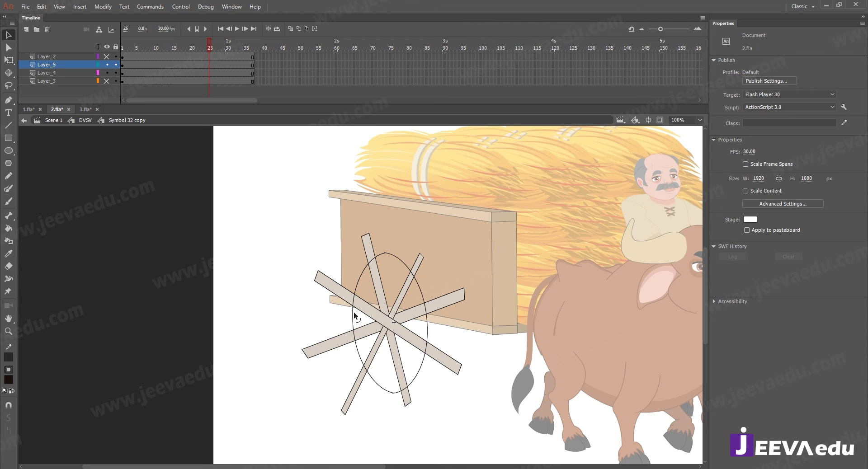
Recolour the ellipse outline red and show Layer_3 again for comparison with the rim
{"action": "left_click", "coordinate": [354, 316]}
{"action": "left_click", "coordinate": [11, 359]}
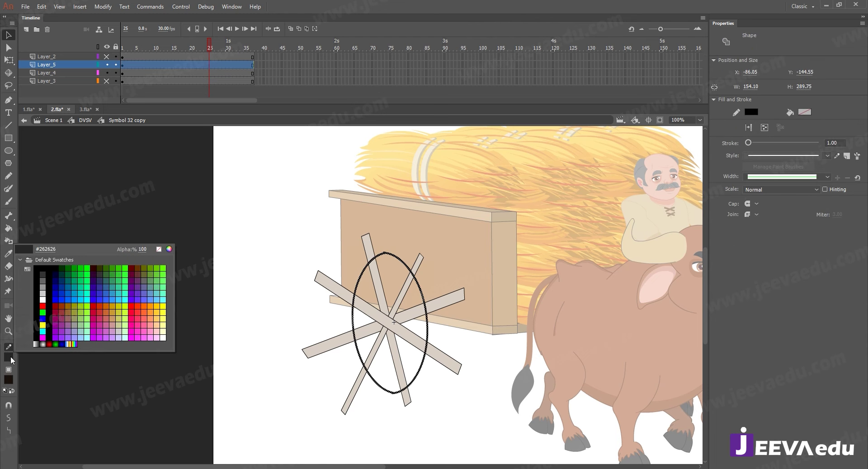
{"action": "left_click", "coordinate": [43, 307]}
{"action": "key", "text": "z"}
{"action": "left_click", "coordinate": [357, 337]}
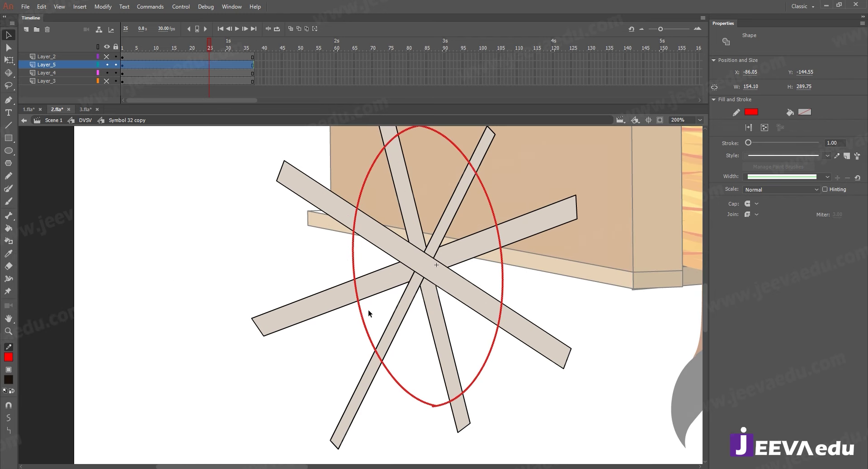
{"action": "left_click", "coordinate": [108, 82]}
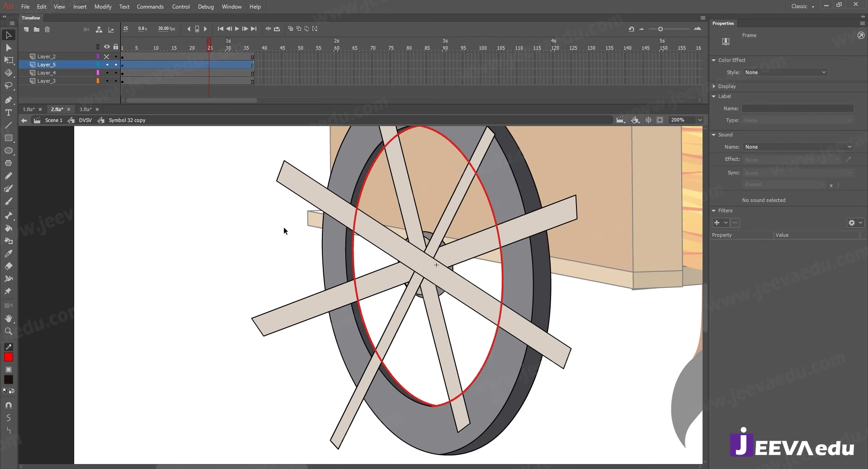
Bend the upper-left part of the red ellipse outward to follow the middle of the rim's dark inner edge
{"action": "key", "text": "z"}
{"action": "left_click", "coordinate": [379, 205]}
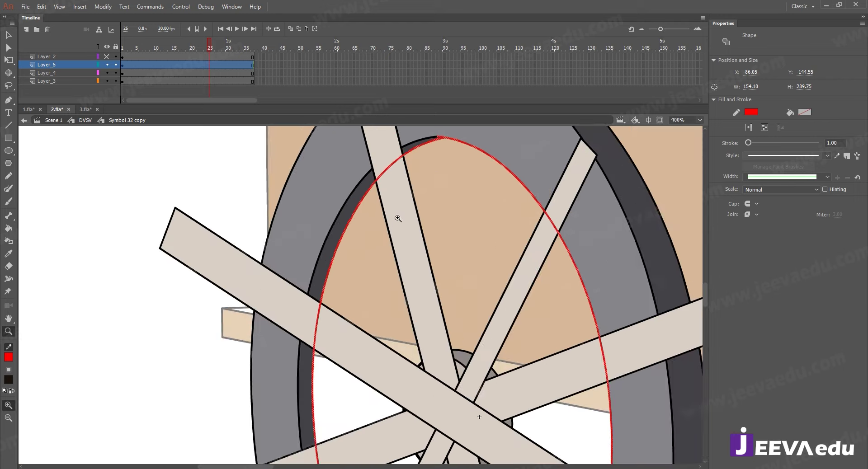
{"action": "left_click", "coordinate": [390, 197]}
{"action": "key", "text": "v"}
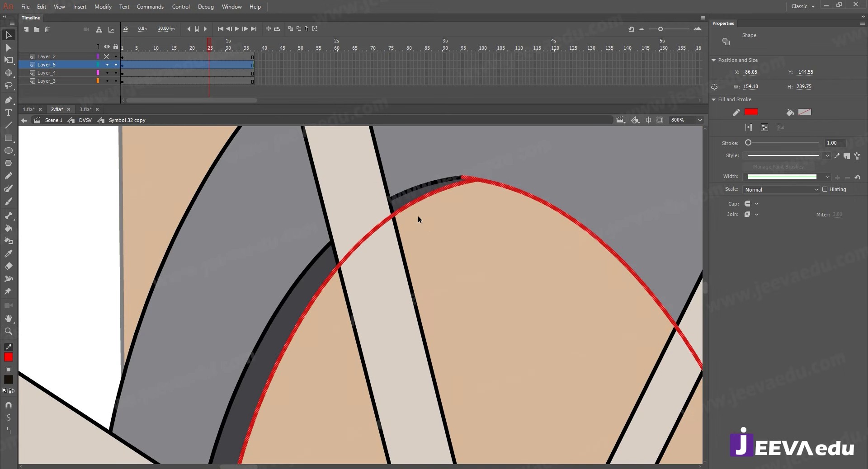
{"action": "key", "text": "Escape"}
{"action": "left_click_drag", "start_coordinate": [412, 202], "coordinate": [405, 191]}
{"action": "left_click_drag", "start_coordinate": [377, 279], "coordinate": [413, 226]}
{"action": "left_click_drag", "start_coordinate": [322, 361], "coordinate": [330, 275]}
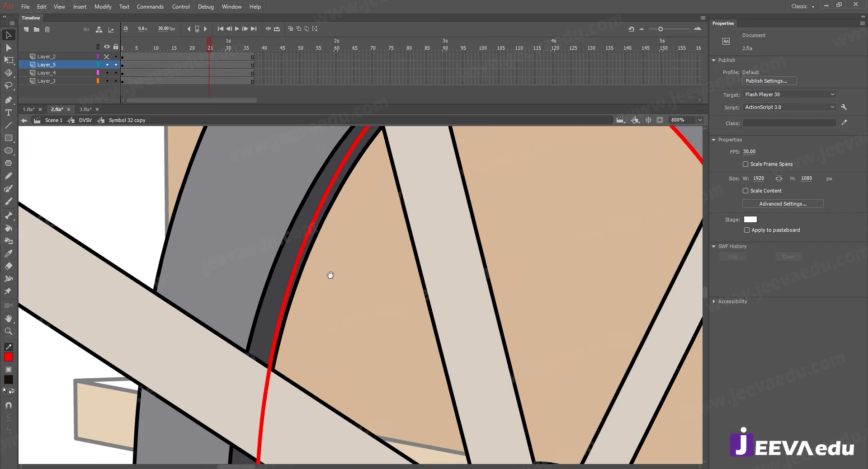
{"action": "left_click_drag", "start_coordinate": [266, 382], "coordinate": [259, 382]}
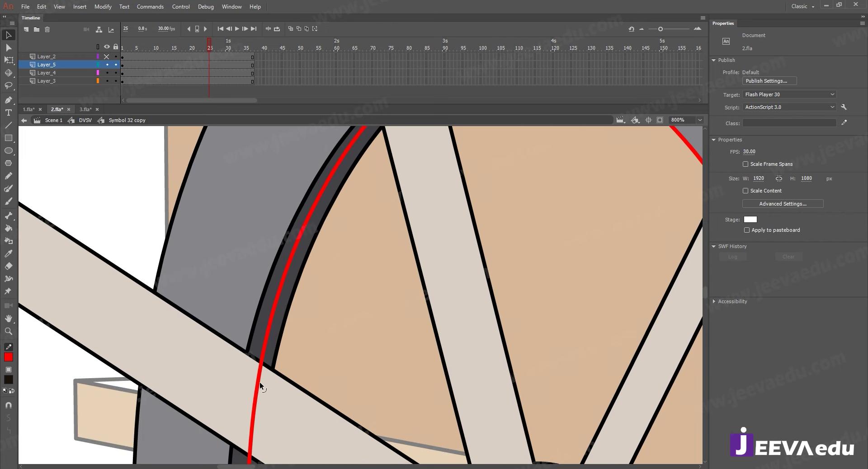
Bend the lower-left part of the red ellipse outward into the rim's dark inner edge
{"action": "key", "text": "z"}
{"action": "left_click", "coordinate": [276, 395], "text": "alt"}
{"action": "left_click", "coordinate": [276, 395], "text": "alt"}
{"action": "left_click", "coordinate": [390, 358]}
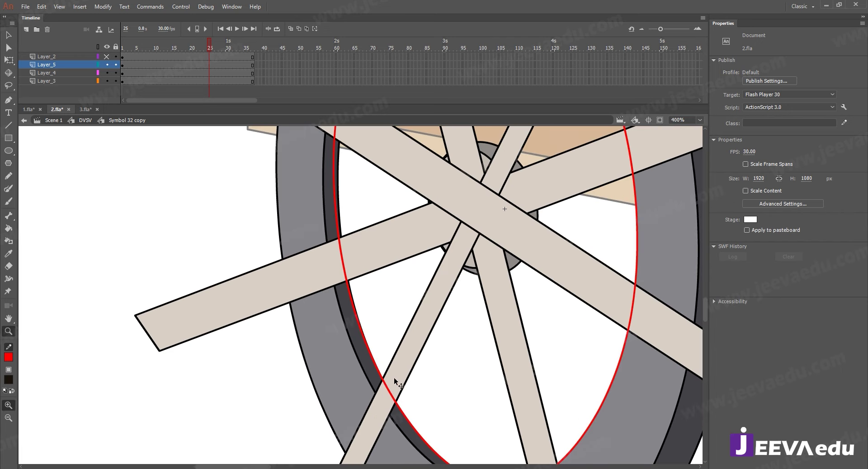
{"action": "key", "text": "v"}
{"action": "left_click_drag", "start_coordinate": [410, 344], "coordinate": [374, 226]}
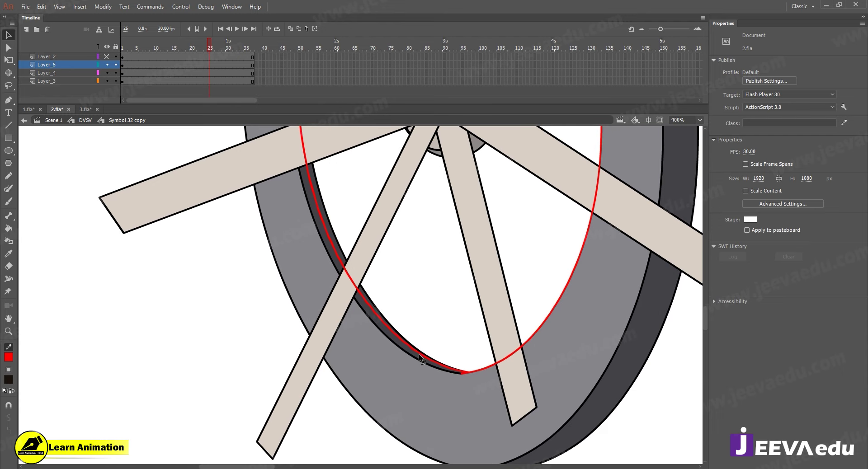
{"action": "key", "text": "z"}
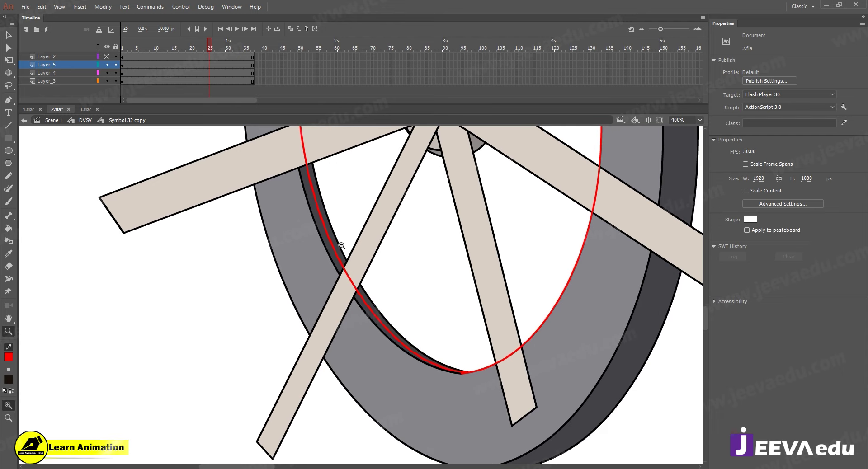
{"action": "left_click", "coordinate": [386, 350], "text": "alt"}
{"action": "left_click", "coordinate": [450, 268], "text": "alt"}
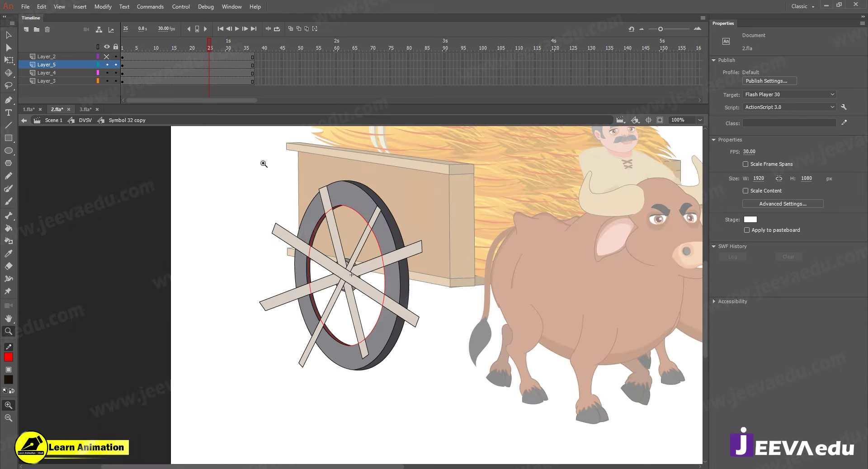
Hide Layer_3, fill the red-outlined ellipse with the dark fill colour, and select its fill and outline together
{"action": "left_click", "coordinate": [107, 81]}
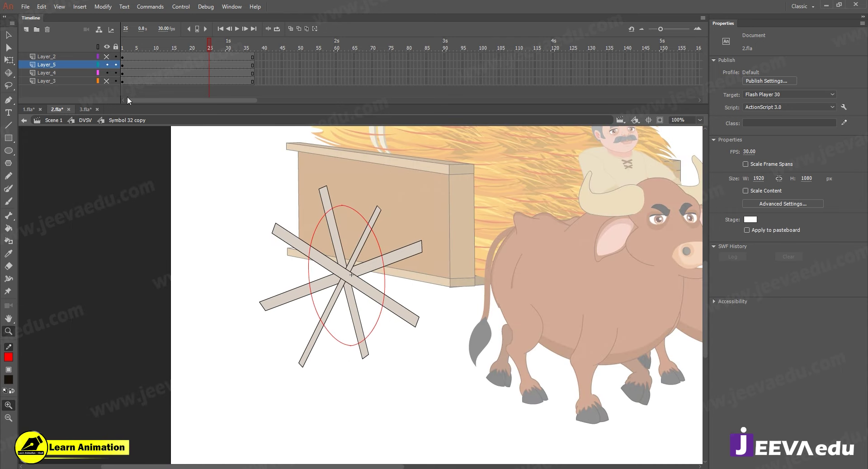
{"action": "key", "text": "k"}
{"action": "left_click", "coordinate": [361, 283]}
{"action": "key", "text": "v"}
{"action": "double_click", "coordinate": [365, 280]}
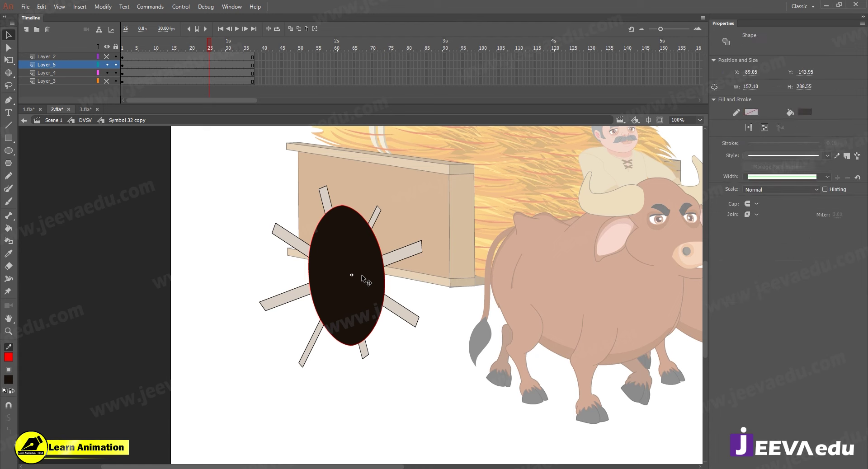
Convert Layer_5 into a mask over the spokes on Layer_4, check the masked motion, and show Layer_3 and Layer_2 again
{"action": "right_click", "coordinate": [72, 66]}
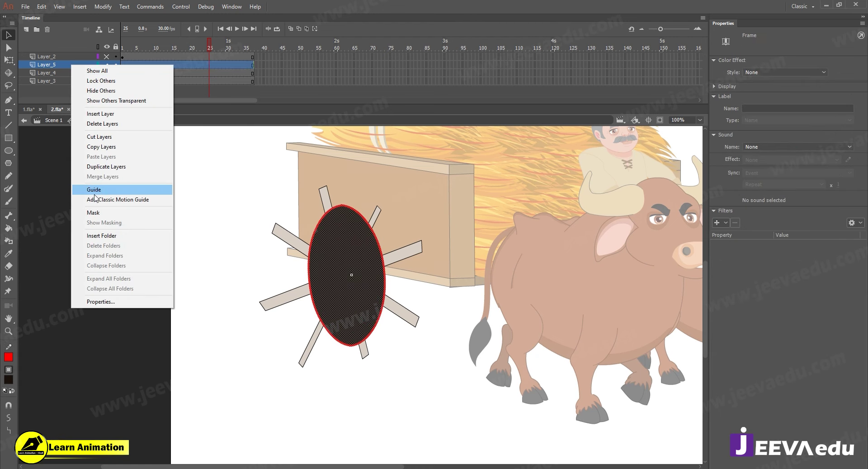
{"action": "left_click", "coordinate": [97, 214]}
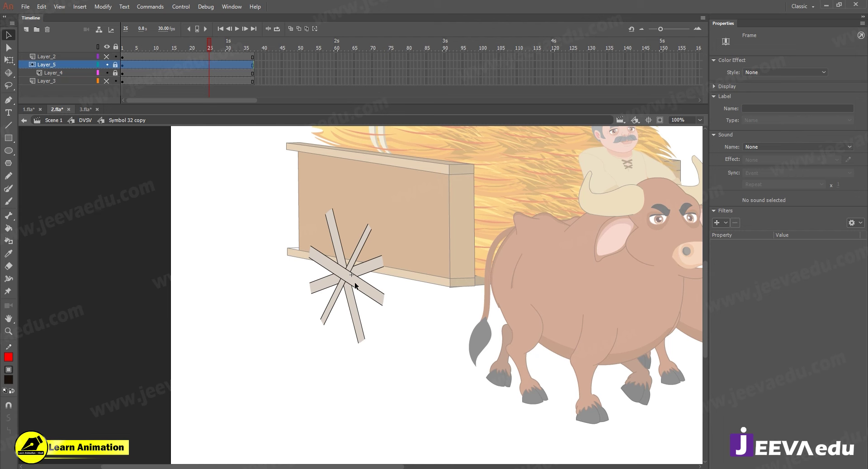
{"action": "left_click_drag", "start_coordinate": [187, 41], "coordinate": [91, 71]}
{"action": "left_click", "coordinate": [61, 72]}
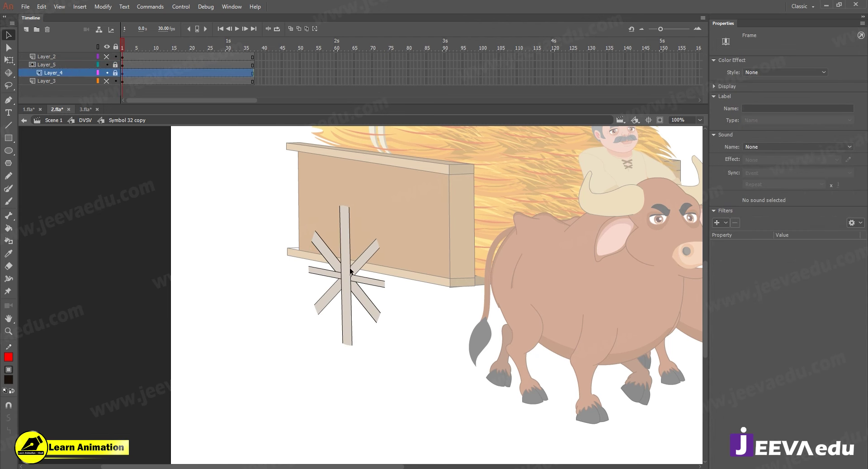
{"action": "mouse_move", "coordinate": [125, 46]}
{"action": "left_mouse_down"}
{"action": "mouse_move", "coordinate": [194, 53]}
{"action": "mouse_move", "coordinate": [140, 45]}
{"action": "left_mouse_up"}
{"action": "left_click", "coordinate": [107, 82]}
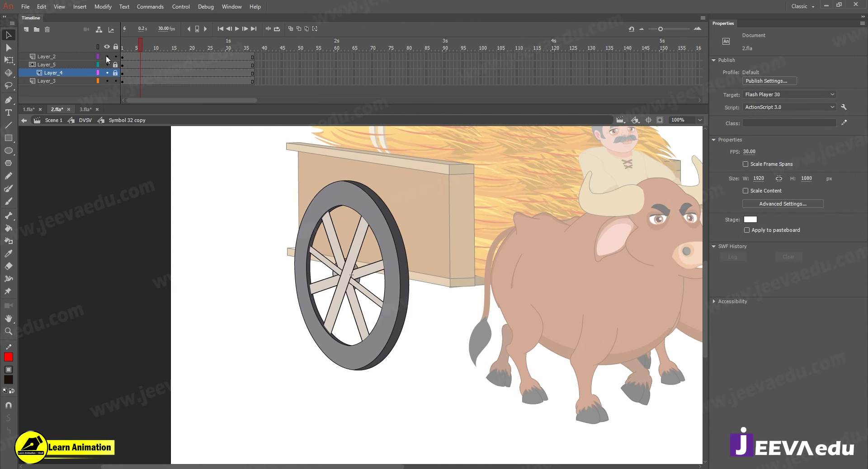
{"action": "left_click", "coordinate": [106, 56]}
Examine the masked spoke ends against the rim's inner edge up close and play back the wheel animation
{"action": "left_click", "coordinate": [335, 270]}
{"action": "key", "text": "z"}
{"action": "left_click", "coordinate": [326, 254]}
{"action": "left_click", "coordinate": [362, 239]}
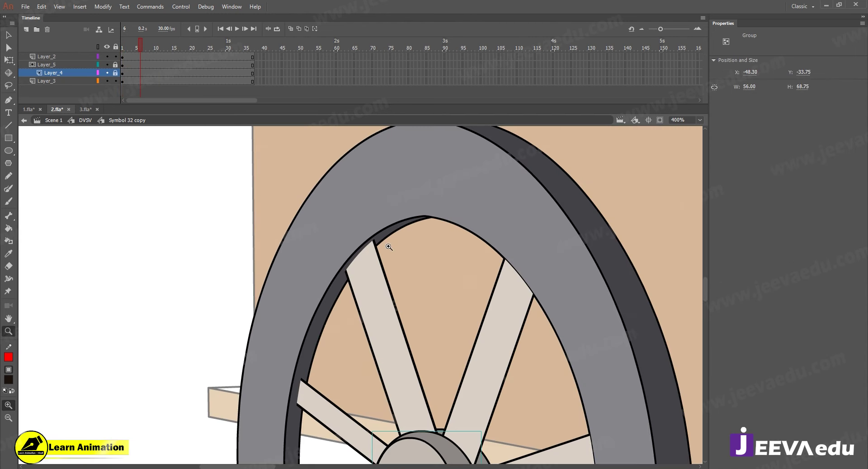
{"action": "key", "text": "period"}
{"action": "key", "text": "period"}
{"action": "key", "text": "period"}
{"action": "key", "text": "period"}
{"action": "key", "text": "period"}
{"action": "key", "text": "period"}
{"action": "key", "text": "period"}
{"action": "key", "text": "period"}
{"action": "key", "text": "period"}
{"action": "key", "text": "period"}
{"action": "key", "text": "period"}
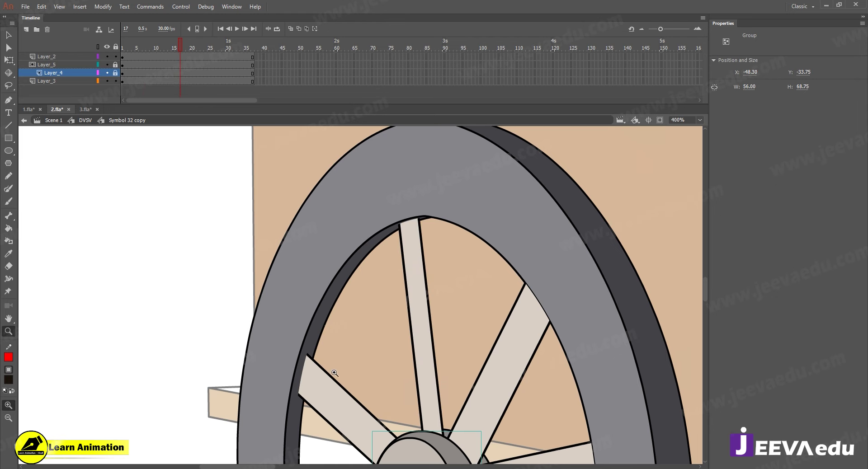
{"action": "key", "text": "ctrl+1"}
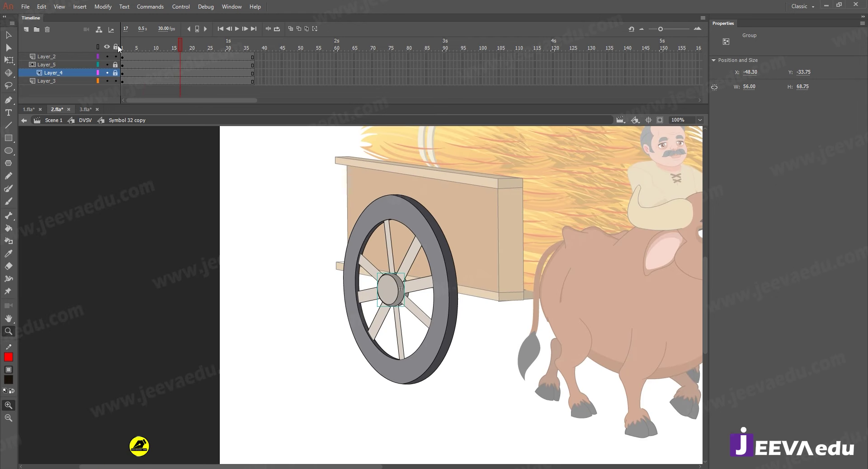
{"action": "key", "text": "Return"}
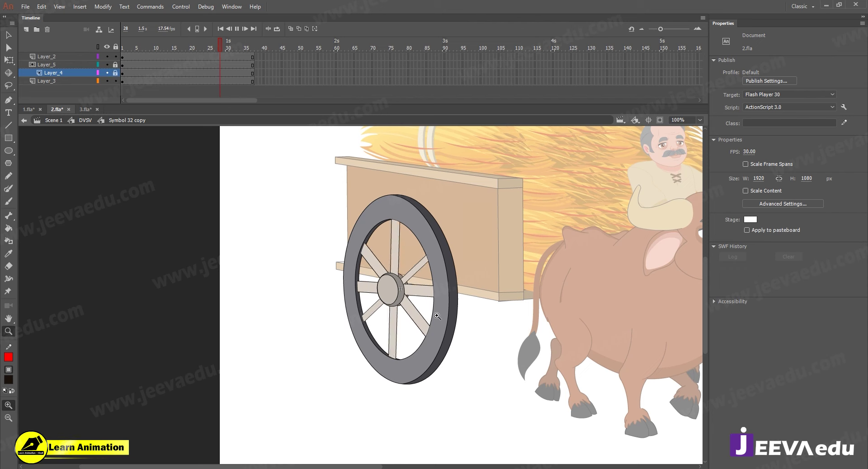
{"action": "key", "text": "Return"}
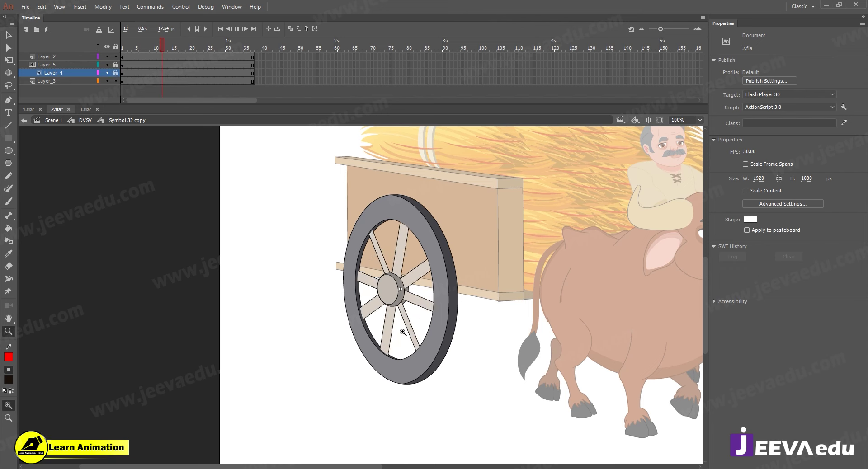
{"action": "key", "text": "Return"}
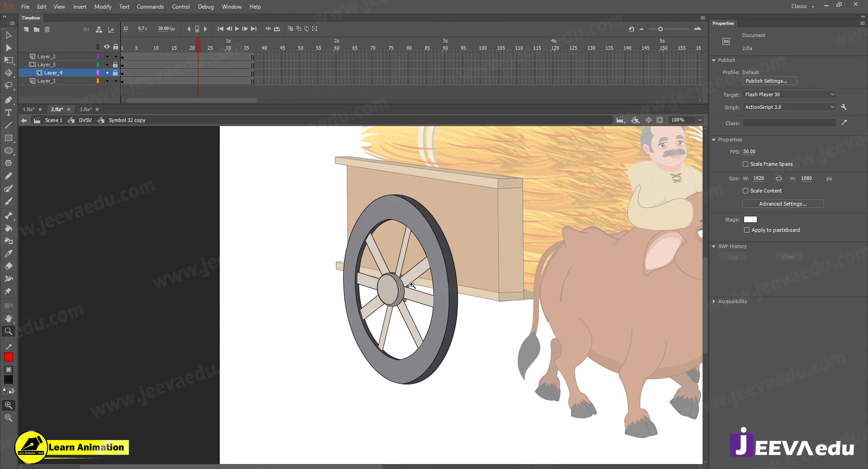
Paint several short black brush strokes on Layer_2 beside the wheel, leaving Layer_4 locked
{"action": "key", "text": "b"}
{"action": "left_click", "coordinate": [307, 227]}
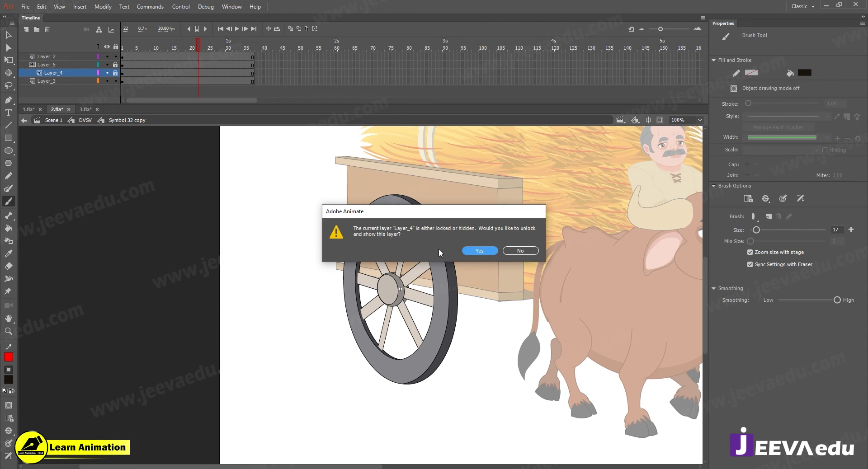
{"action": "left_click", "coordinate": [519, 251]}
{"action": "left_click", "coordinate": [47, 57]}
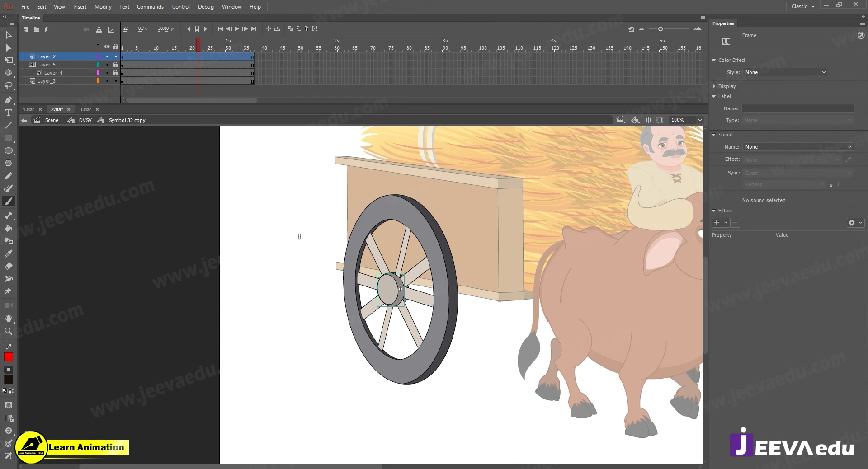
{"action": "left_click_drag", "start_coordinate": [271, 243], "coordinate": [300, 233]}
{"action": "mouse_move", "coordinate": [309, 262]}
{"action": "left_mouse_down"}
{"action": "mouse_move", "coordinate": [281, 268]}
{"action": "mouse_move", "coordinate": [290, 293]}
{"action": "mouse_move", "coordinate": [272, 315]}
{"action": "left_mouse_up"}
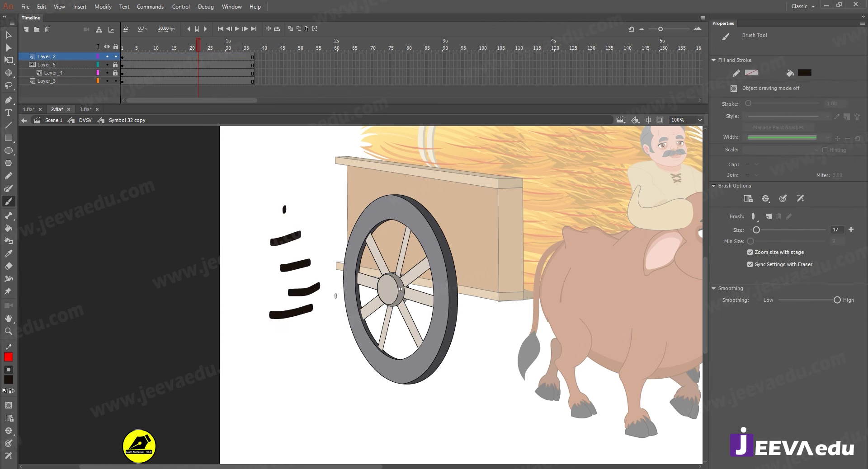
Delete all the black brush strokes beside the wheel
{"action": "key", "text": "v"}
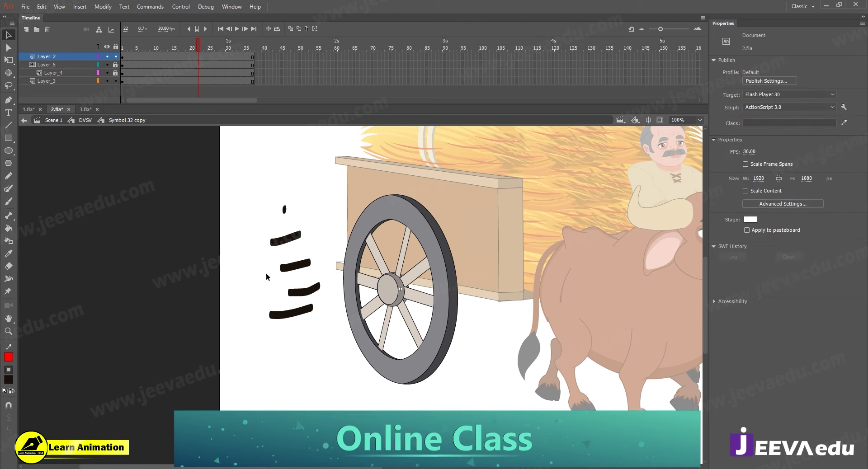
{"action": "left_click_drag", "start_coordinate": [243, 174], "coordinate": [326, 360]}
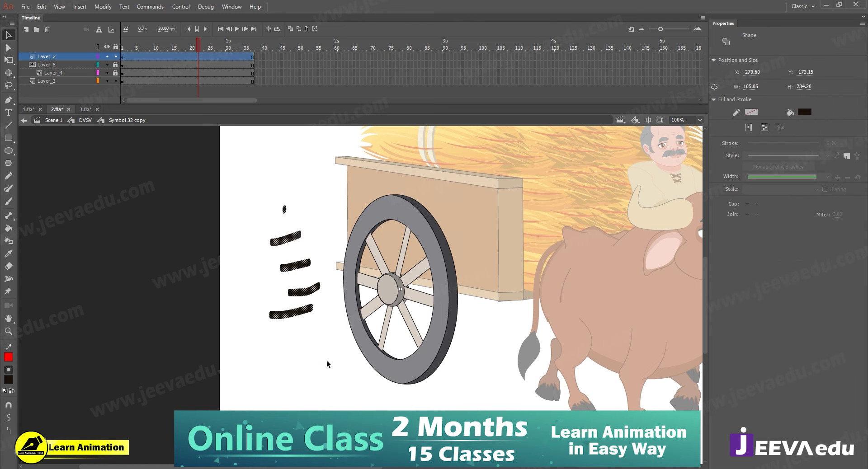
{"action": "key", "text": "Delete"}
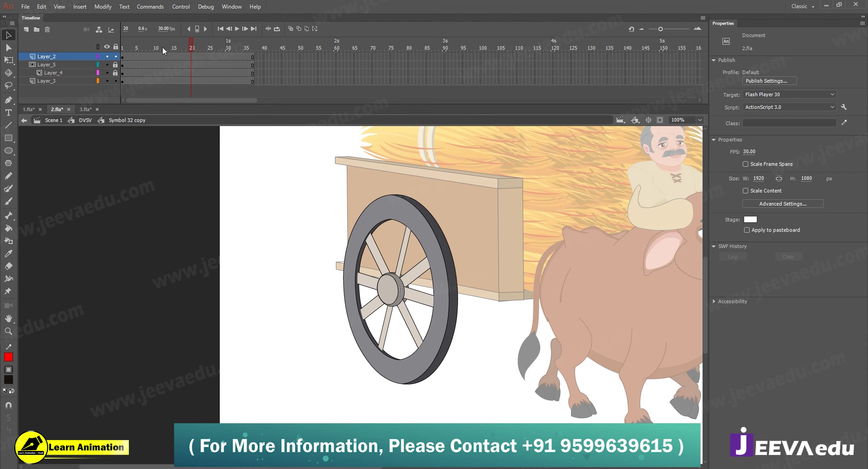
Leave the wheel symbol and return to the DVSV symbol with the whole bullock cart in view
{"action": "left_click", "coordinate": [184, 58]}
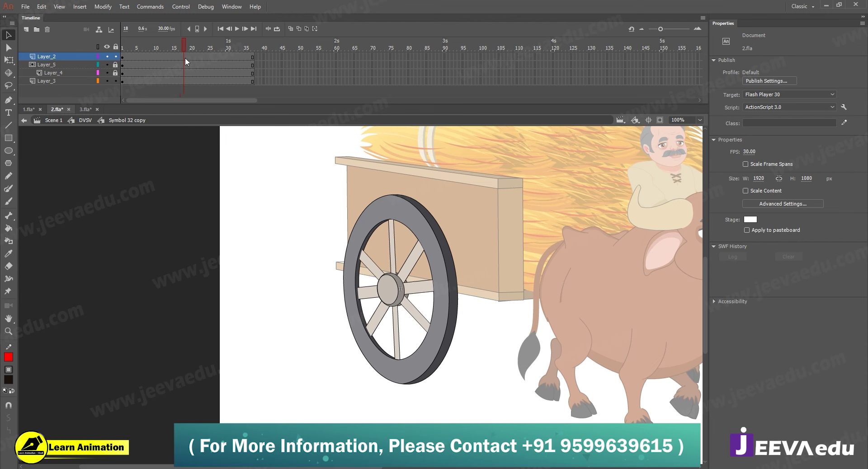
{"action": "double_click", "coordinate": [455, 338]}
{"action": "key", "text": "z"}
{"action": "left_click", "coordinate": [444, 339], "text": "alt"}
{"action": "key", "text": "v"}
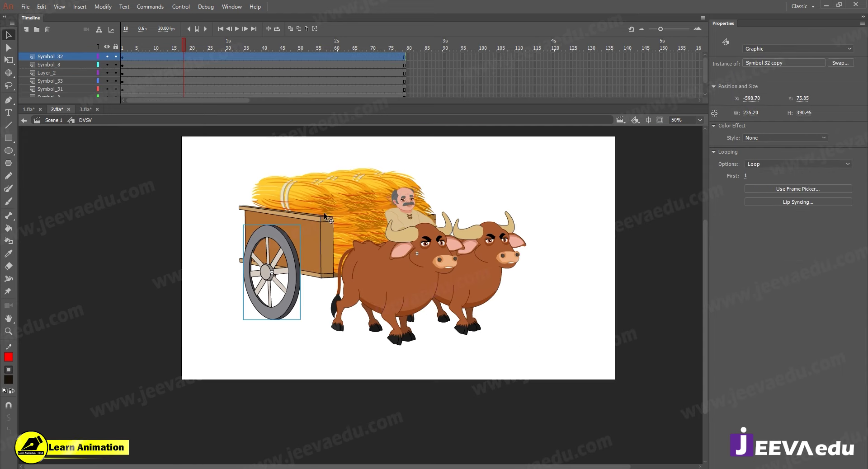
{"action": "left_click_drag", "start_coordinate": [368, 304], "coordinate": [381, 286]}
{"action": "key", "text": "ctrl+z"}
Open the front bullock's symbol, play its walk cycle, and return to the DVSV symbol
{"action": "double_click", "coordinate": [405, 288]}
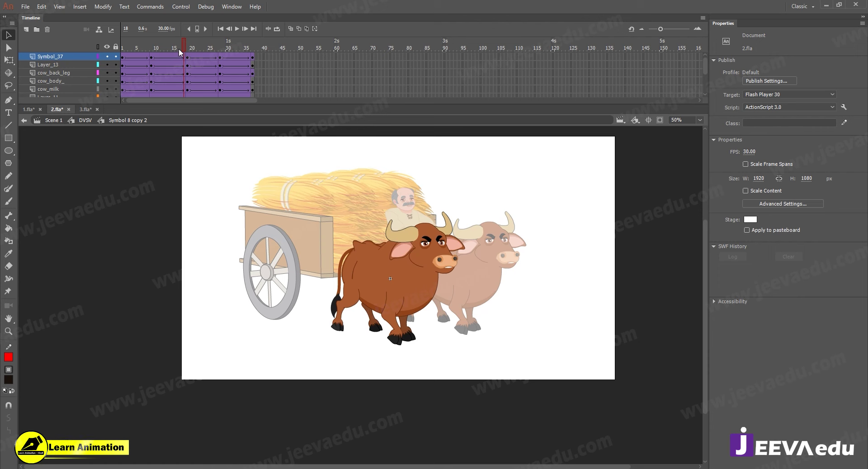
{"action": "key", "text": "Return"}
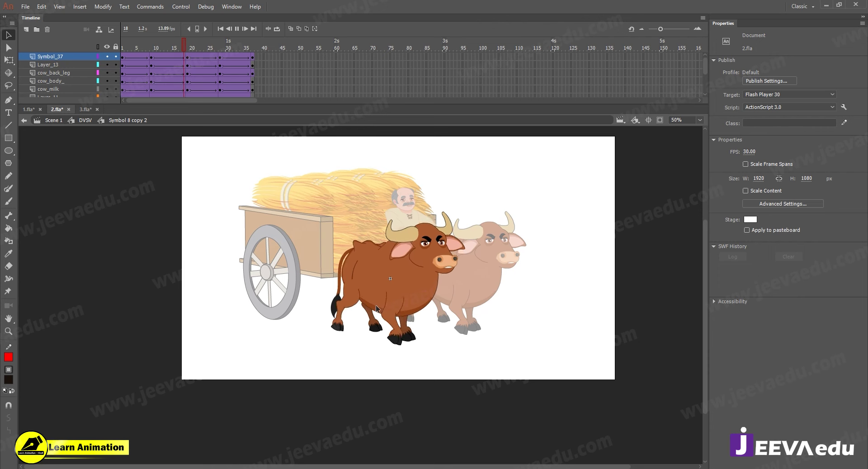
{"action": "key", "text": "Return"}
{"action": "double_click", "coordinate": [365, 323]}
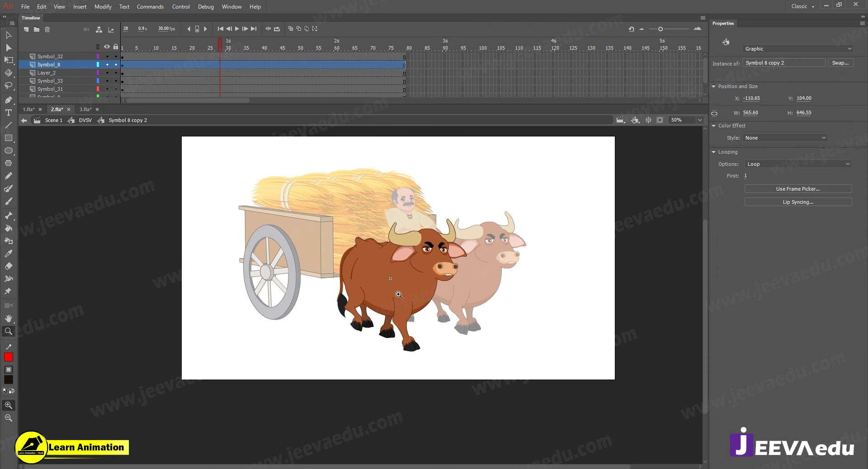
{"action": "key", "text": "z"}
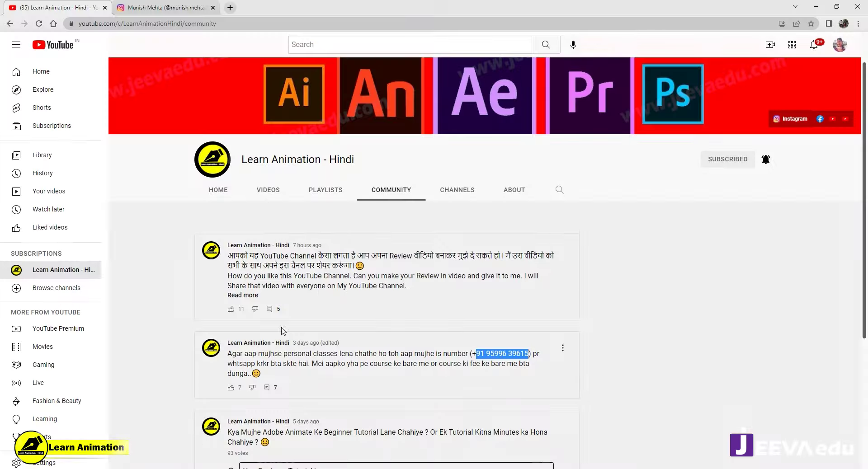
Switch to the browser and look through the videos of the Learn Animation - Hindi YouTube channel
{"action": "left_click", "coordinate": [268, 191]}
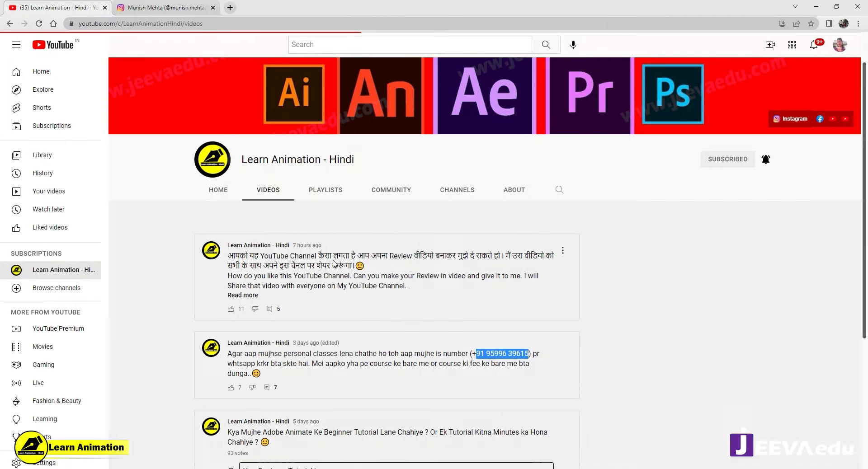
{"action": "scroll", "coordinate": [362, 262], "scroll_direction": "down", "scroll_amount": 7}
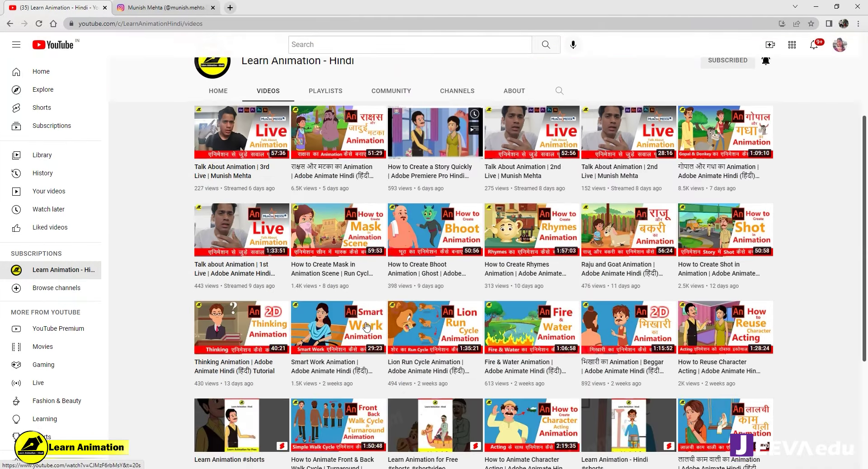
{"action": "scroll", "coordinate": [368, 335], "scroll_direction": "down", "scroll_amount": 5}
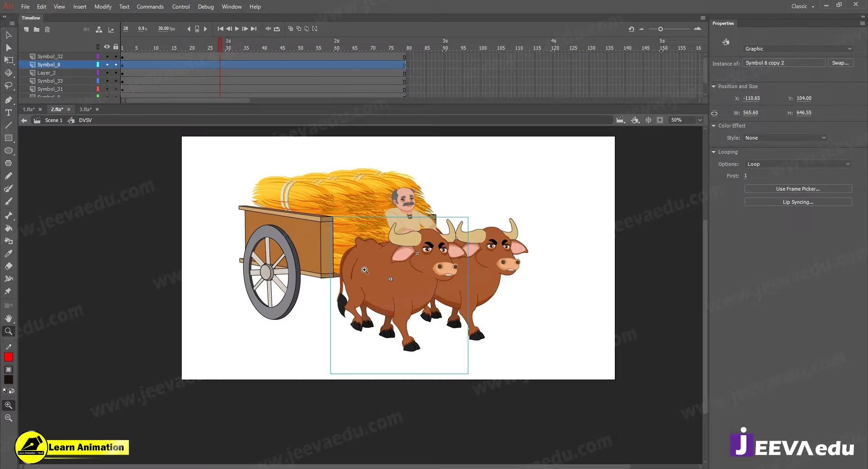
Switch back to Adobe Animate and replay the walk cycle inside the front bullock's symbol, returning to DVSV
{"action": "key", "text": "v"}
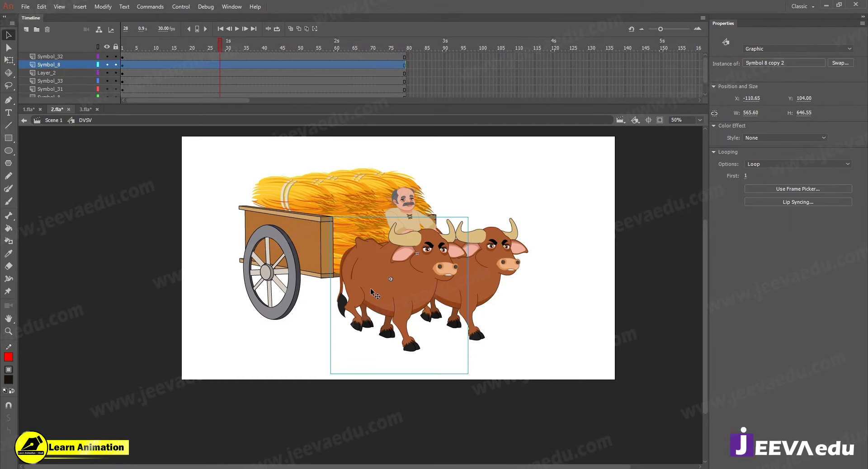
{"action": "double_click", "coordinate": [372, 298]}
{"action": "key", "text": "Return"}
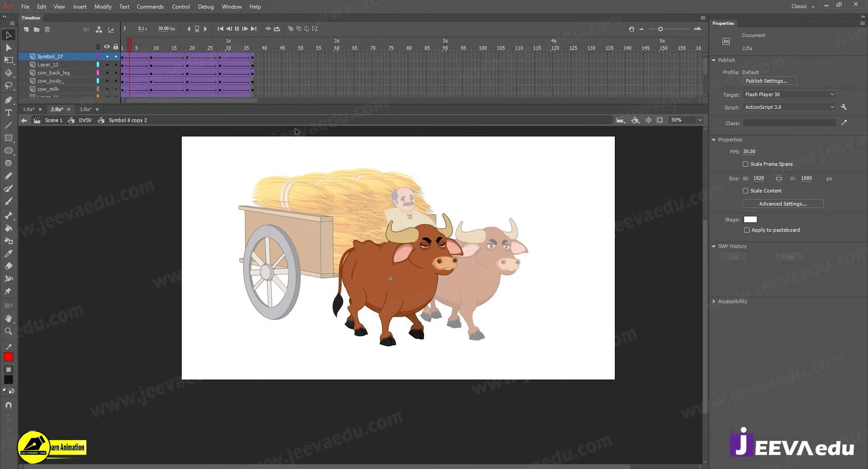
{"action": "key", "text": "Return"}
{"action": "double_click", "coordinate": [336, 334]}
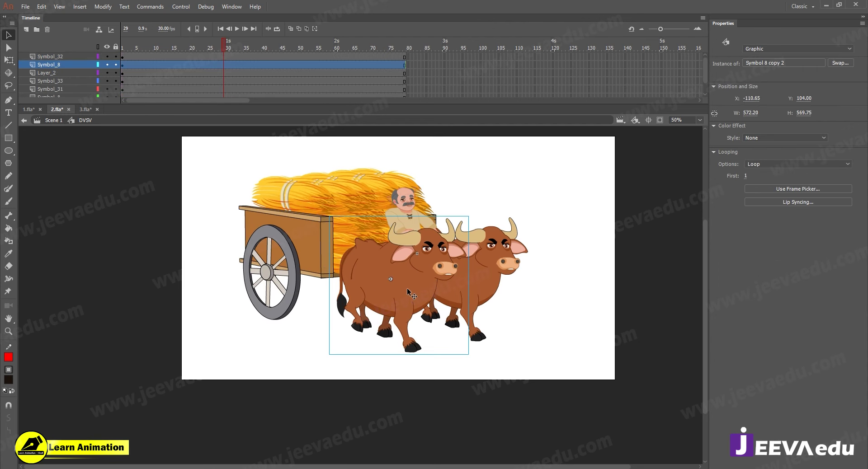
Insert keyframes at frame 19 on all the wheel, cart, driver and bullock layers of the DVSV symbol
{"action": "left_click_drag", "start_coordinate": [235, 164], "coordinate": [518, 351]}
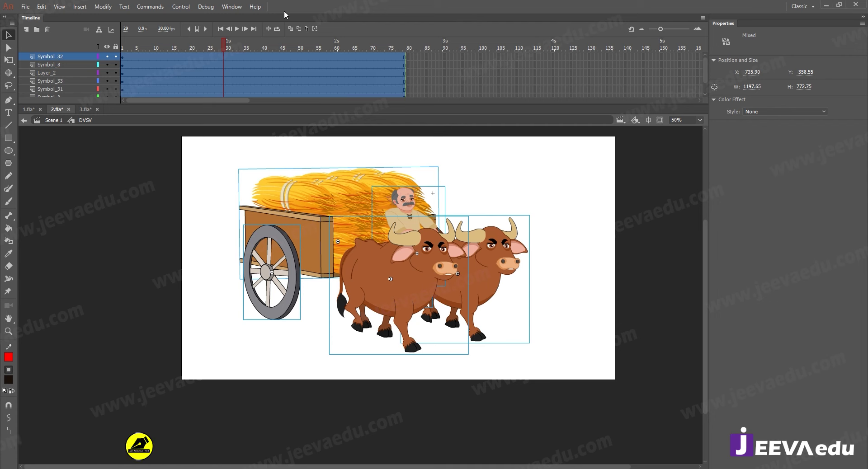
{"action": "left_click", "coordinate": [169, 44]}
{"action": "left_click_drag", "start_coordinate": [102, 62], "coordinate": [82, 61]}
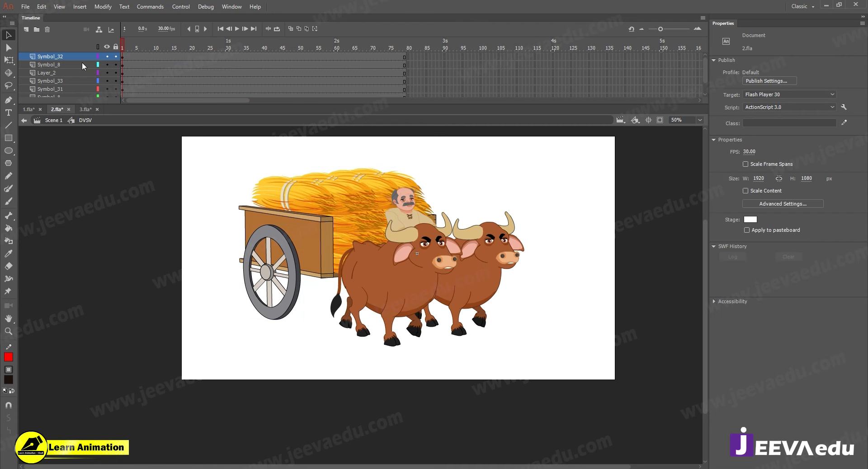
{"action": "key", "text": "z"}
{"action": "left_click", "coordinate": [368, 261], "text": "alt"}
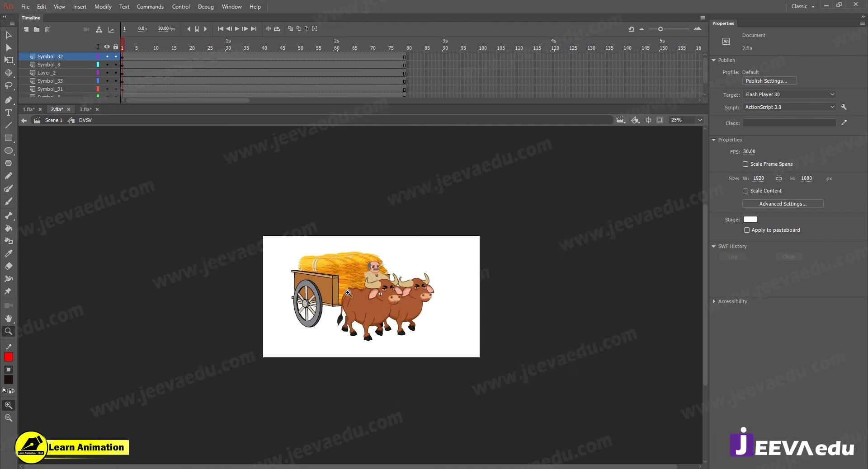
{"action": "left_click", "coordinate": [337, 280]}
{"action": "key", "text": "v"}
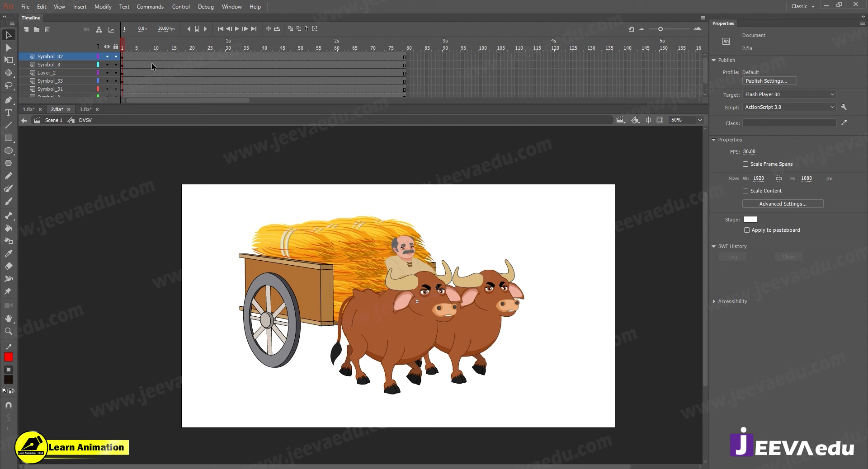
{"action": "left_click", "coordinate": [189, 54]}
{"action": "scroll", "coordinate": [189, 68], "scroll_direction": "down", "scroll_amount": 1}
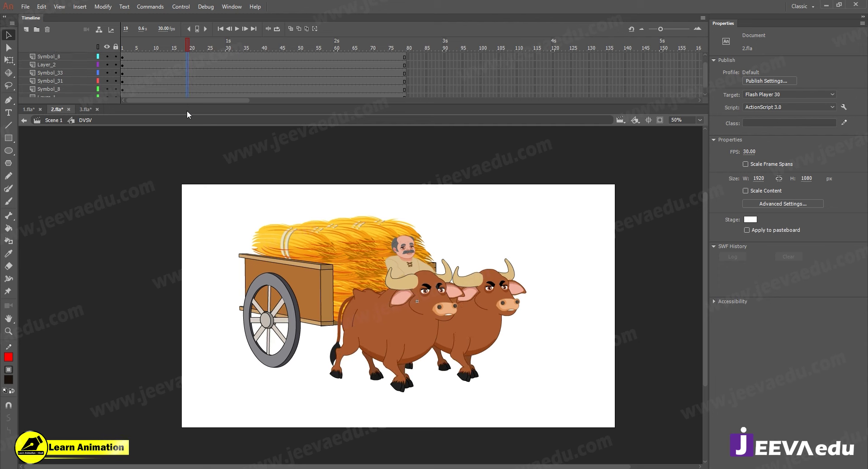
{"action": "left_click", "coordinate": [206, 81]}
{"action": "key", "text": "F6"}
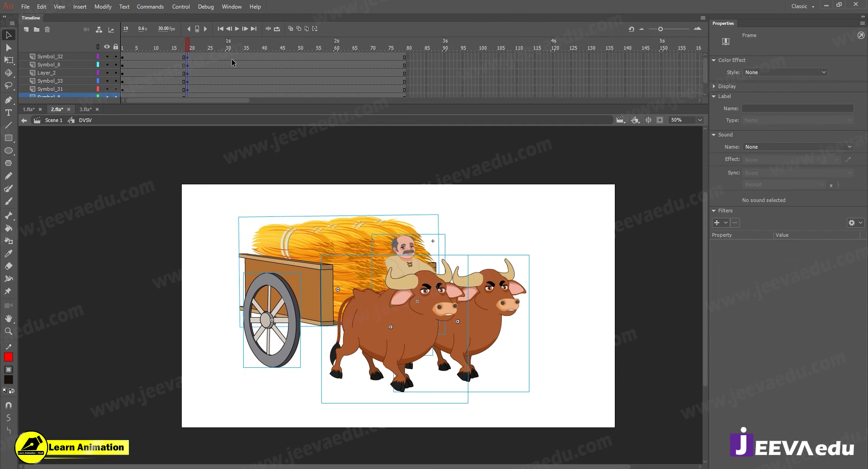
Insert keyframes at frame 37 on all the wheel, cart, driver and bullock layers
{"action": "left_click", "coordinate": [250, 54]}
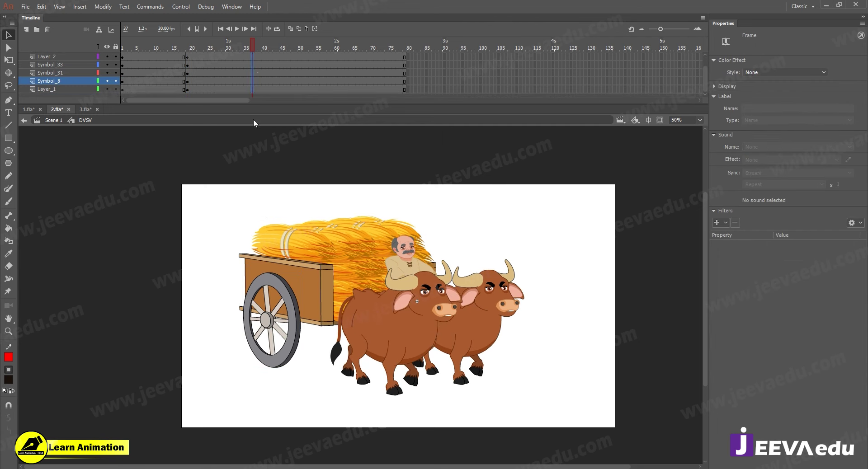
{"action": "left_click", "coordinate": [254, 64]}
{"action": "key", "text": "F6"}
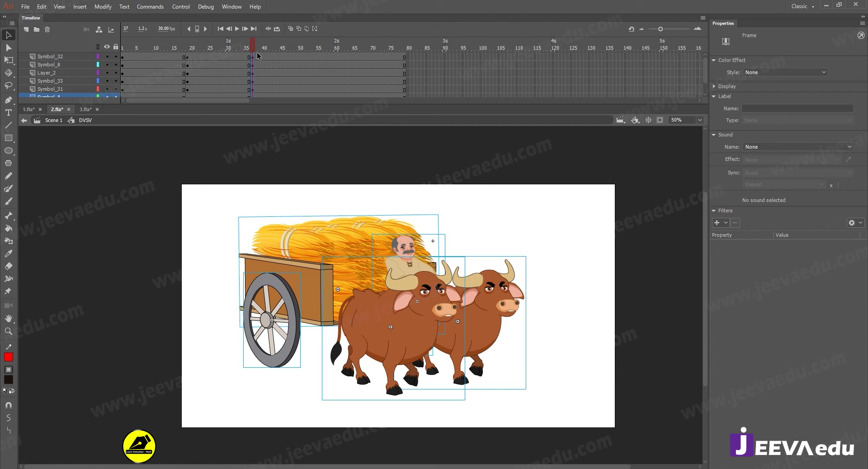
Remove all the frames after frame 37 on every layer of the DVSV symbol
{"action": "left_click_drag", "start_coordinate": [260, 72], "coordinate": [284, 138]}
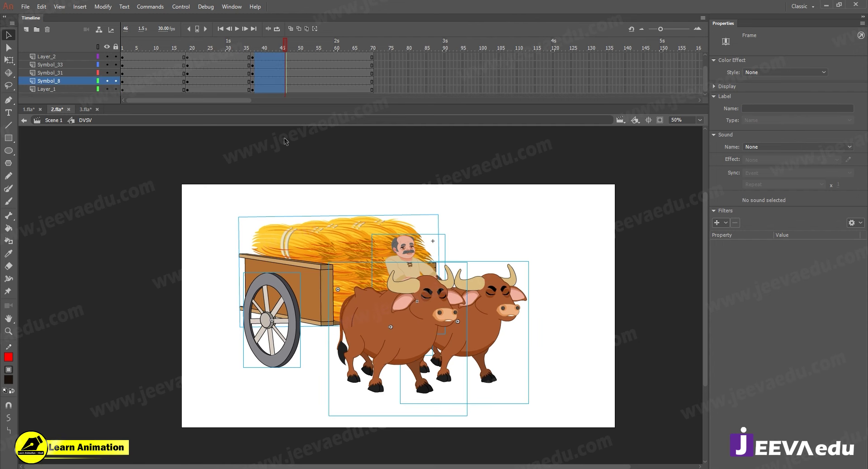
{"action": "key", "text": "shift+F5"}
{"action": "key", "text": "shift+F5"}
{"action": "key", "text": "shift+F5"}
{"action": "key", "text": "shift+F5"}
{"action": "scroll", "coordinate": [205, 78], "scroll_direction": "up", "scroll_amount": 2}
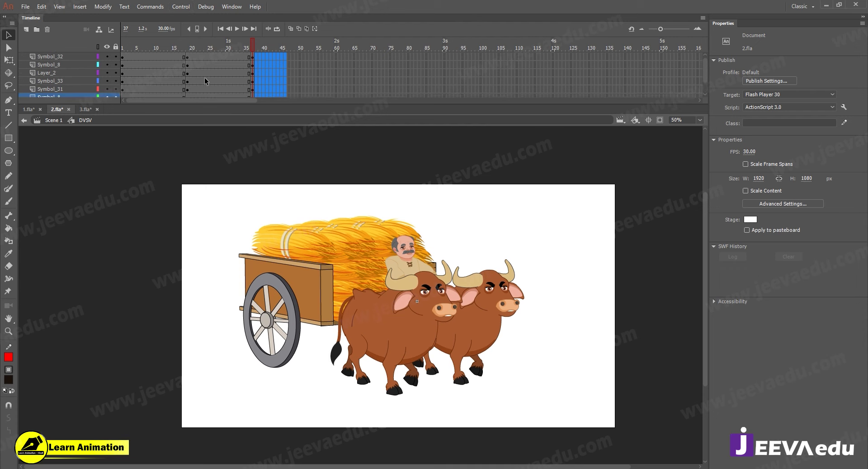
Insert keyframes at frame 9 on all the layers and clear the selection on the stage
{"action": "left_click_drag", "start_coordinate": [207, 48], "coordinate": [148, 53]}
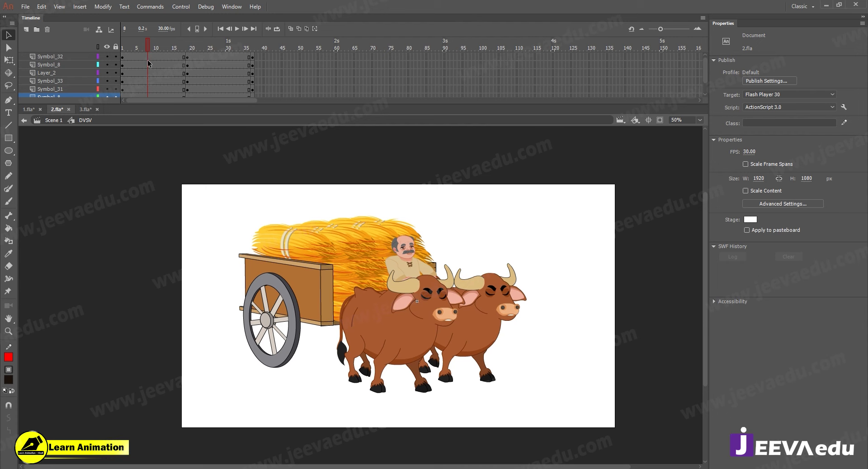
{"action": "left_click", "coordinate": [146, 57]}
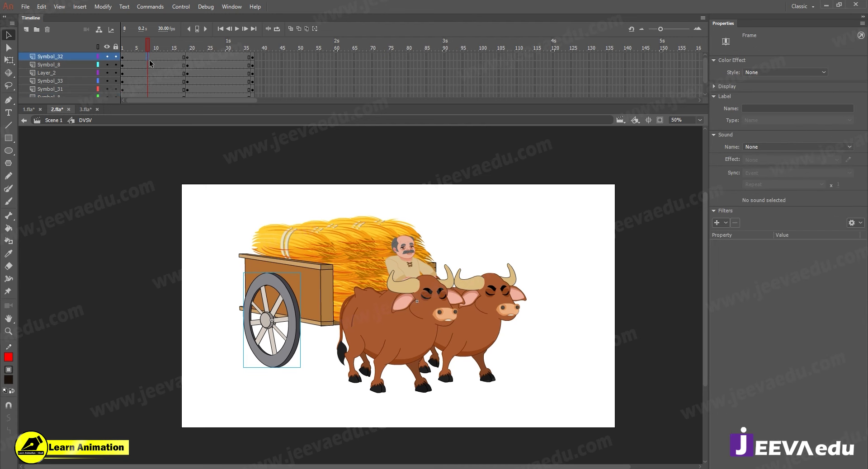
{"action": "left_click_drag", "start_coordinate": [150, 56], "coordinate": [151, 104]}
{"action": "key", "text": "F6"}
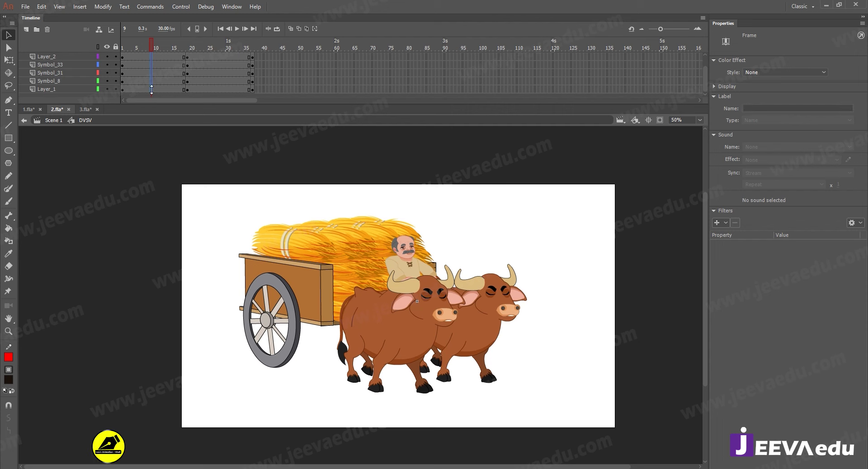
{"action": "left_click", "coordinate": [309, 381]}
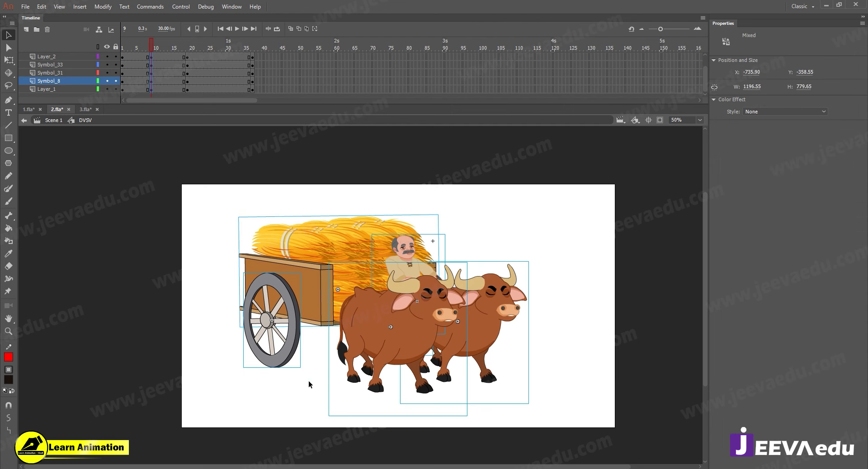
At frame 9, rotate the loaded cart and driver together slightly clockwise with Free Transform, and tilt the driver alone slightly back counterclockwise
{"action": "left_click", "coordinate": [337, 237]}
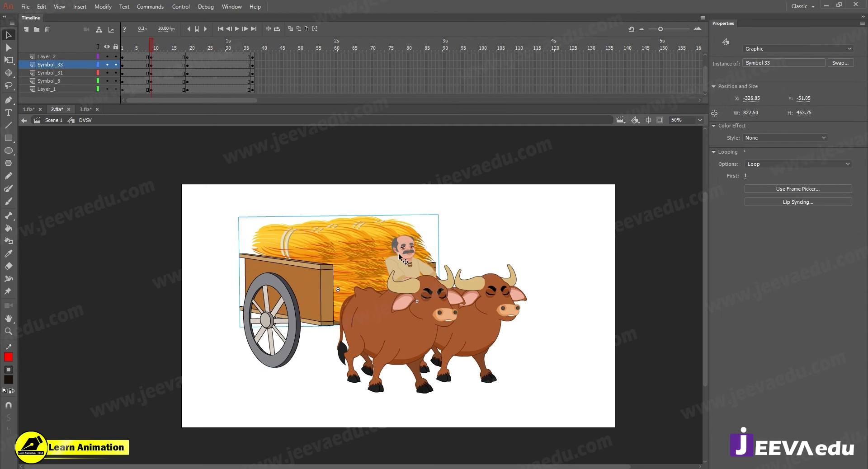
{"action": "left_click", "coordinate": [457, 240]}
{"action": "left_click", "coordinate": [336, 249]}
{"action": "left_click", "coordinate": [337, 250], "text": "shift"}
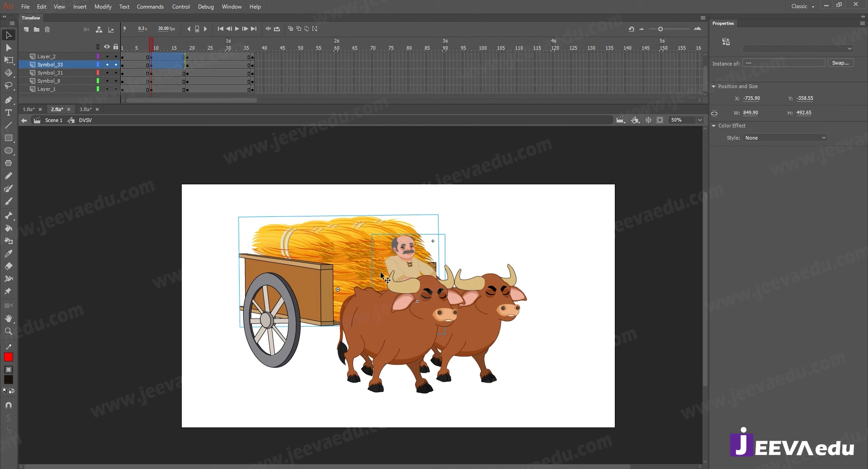
{"action": "left_click_drag", "start_coordinate": [368, 264], "coordinate": [365, 232]}
{"action": "key", "text": "ctrl+z"}
{"action": "key", "text": "q"}
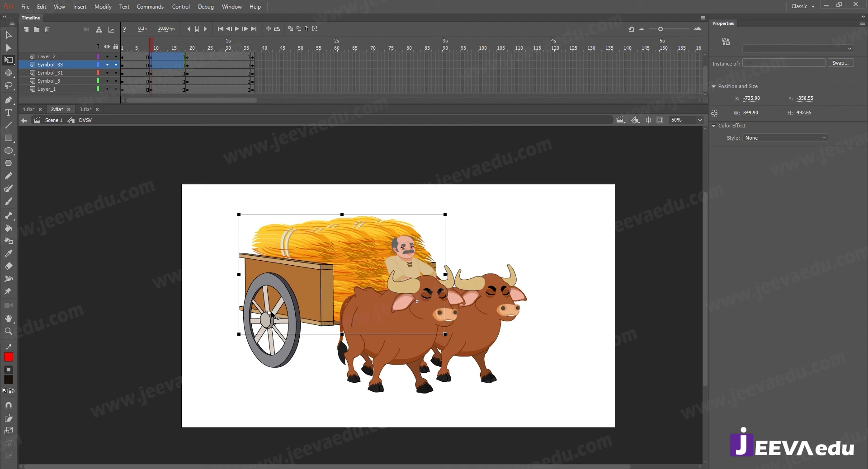
{"action": "left_click", "coordinate": [453, 219]}
{"action": "left_click", "coordinate": [410, 258]}
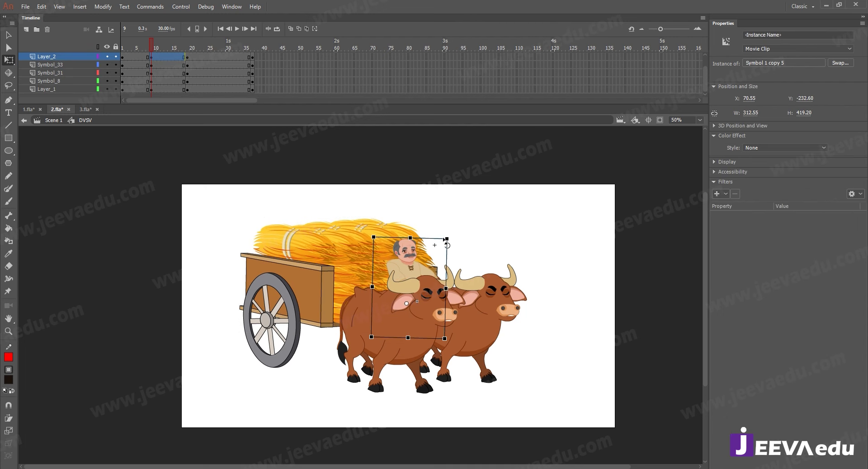
{"action": "left_click_drag", "start_coordinate": [452, 240], "coordinate": [449, 238]}
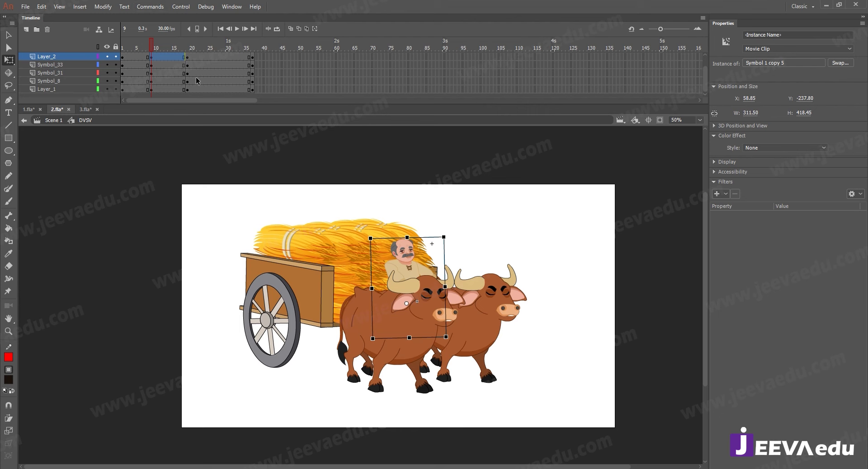
Insert keyframes at frame 29 on all the layers of the DVSV symbol
{"action": "scroll", "coordinate": [219, 73], "scroll_direction": "up", "scroll_amount": 1}
{"action": "left_click_drag", "start_coordinate": [223, 56], "coordinate": [224, 117]}
{"action": "key", "text": "F6"}
{"action": "key", "text": "ctrl+a"}
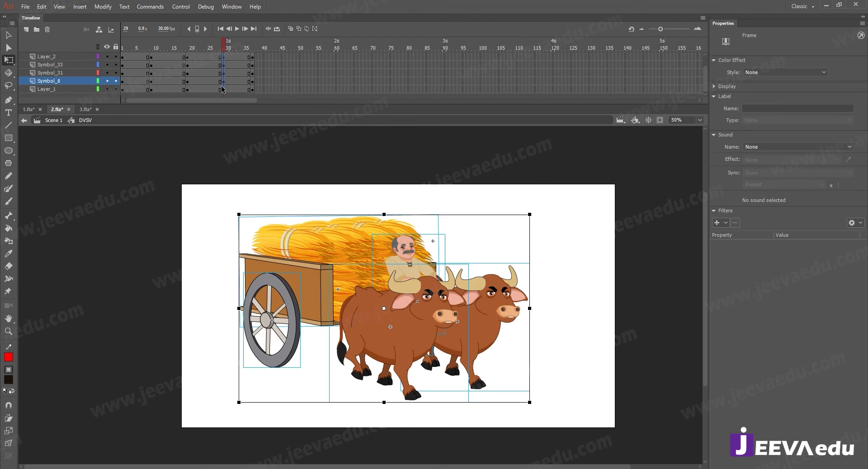
Insert keyframes at frame 28 on all the wheel, cart, driver and bullock layers
{"action": "scroll", "coordinate": [228, 55], "scroll_direction": "up", "scroll_amount": 1}
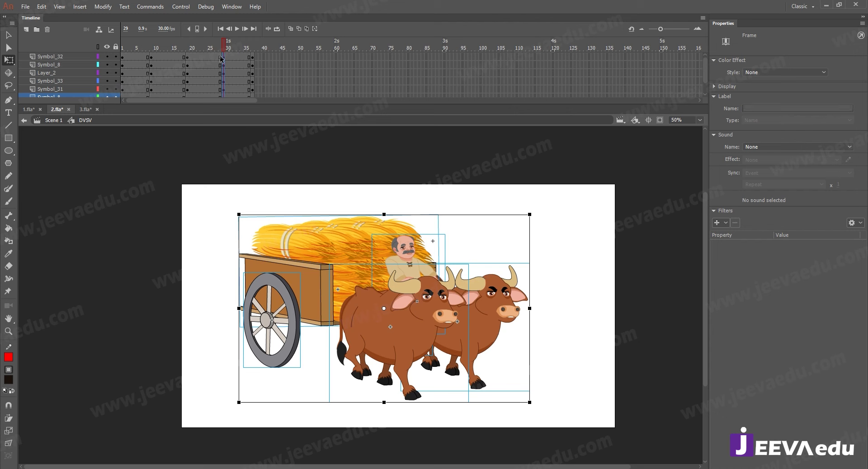
{"action": "left_click", "coordinate": [220, 58]}
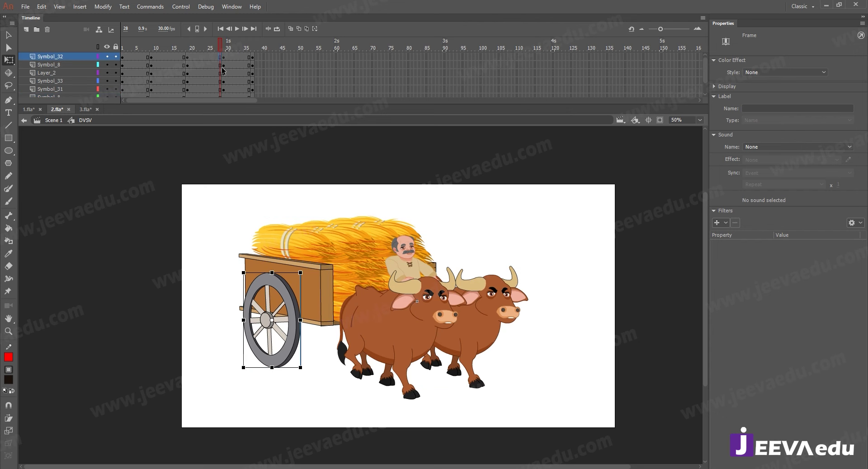
{"action": "left_click_drag", "start_coordinate": [221, 66], "coordinate": [218, 134]}
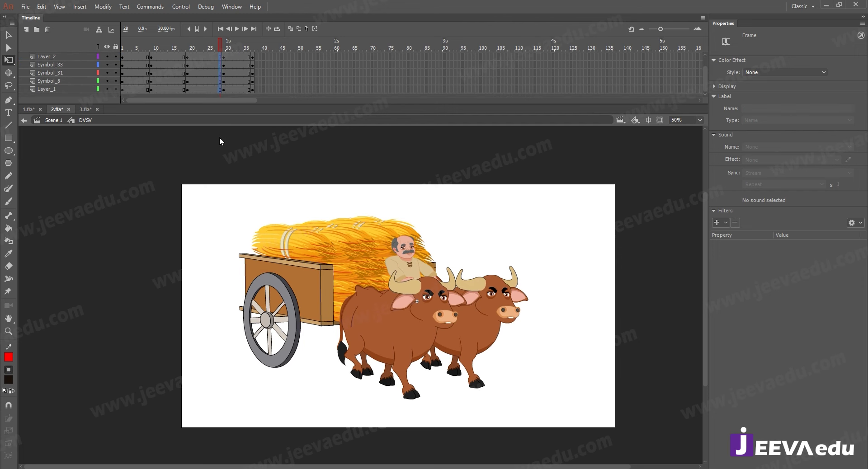
{"action": "left_click", "coordinate": [222, 79]}
{"action": "key", "text": "F6"}
Clear the extra keyframes at frame 29 on all the layers
{"action": "scroll", "coordinate": [227, 60], "scroll_direction": "up", "scroll_amount": 2}
{"action": "left_click_drag", "start_coordinate": [224, 56], "coordinate": [227, 123]}
{"action": "right_click", "coordinate": [226, 77]}
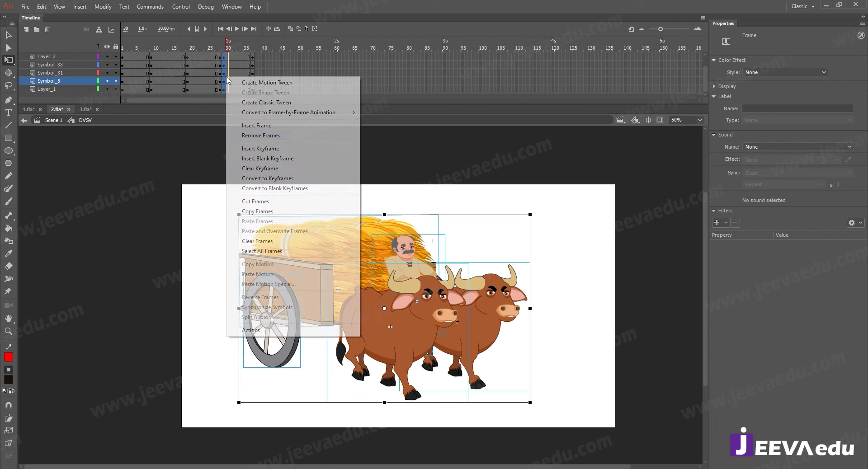
{"action": "left_click", "coordinate": [253, 168]}
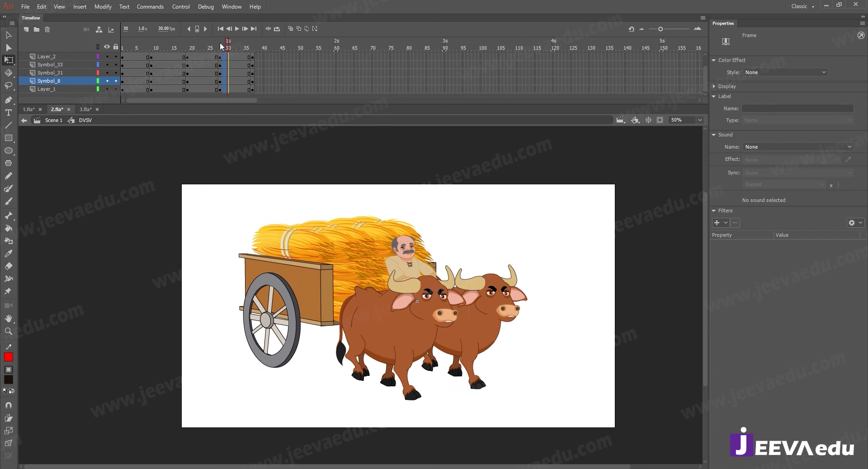
At frame 28, rotate the loaded cart and driver together slightly clockwise with Free Transform around a pivot moved to the wheel's hub
{"action": "left_click", "coordinate": [221, 46]}
{"action": "key", "text": "v"}
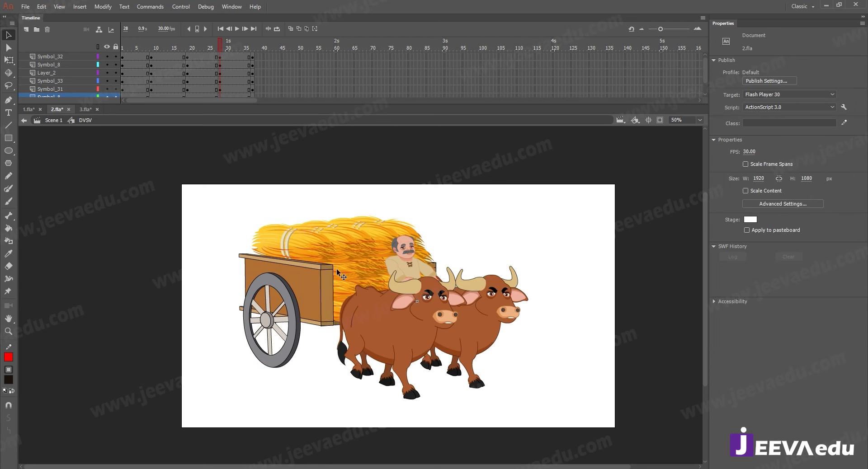
{"action": "left_click", "coordinate": [338, 271]}
{"action": "left_click", "coordinate": [411, 266], "text": "shift"}
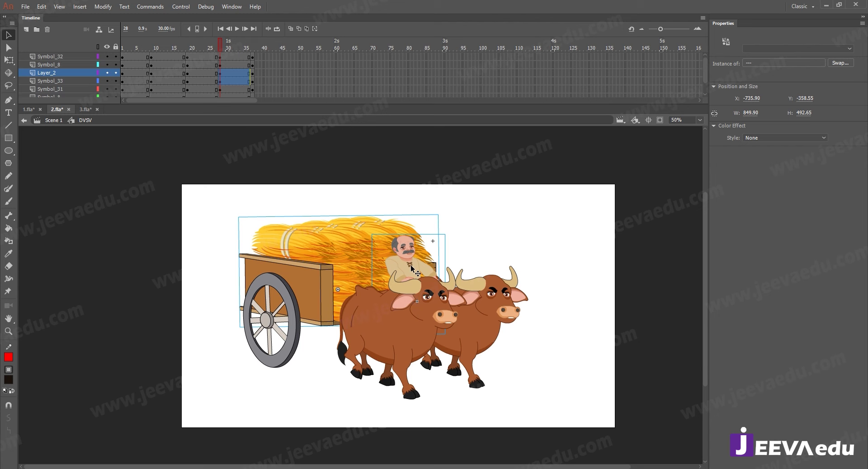
{"action": "key", "text": "q"}
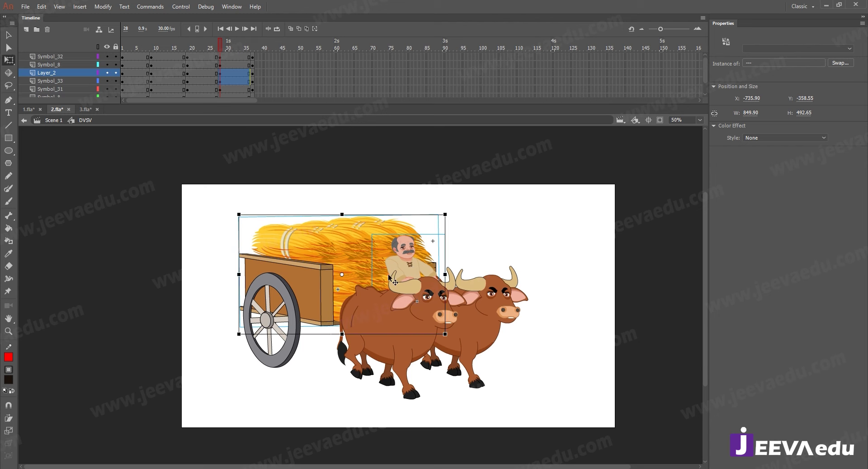
{"action": "left_click_drag", "start_coordinate": [343, 275], "coordinate": [273, 313]}
{"action": "left_click_drag", "start_coordinate": [452, 216], "coordinate": [452, 219]}
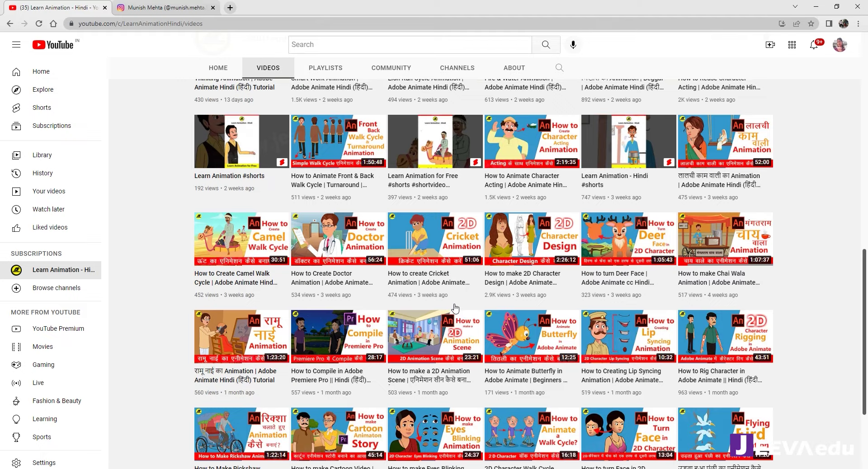
Switch to the browser and look through the Learn Animation - Hindi channel's videos and community posts
{"action": "scroll", "coordinate": [456, 308], "scroll_direction": "up", "scroll_amount": 10}
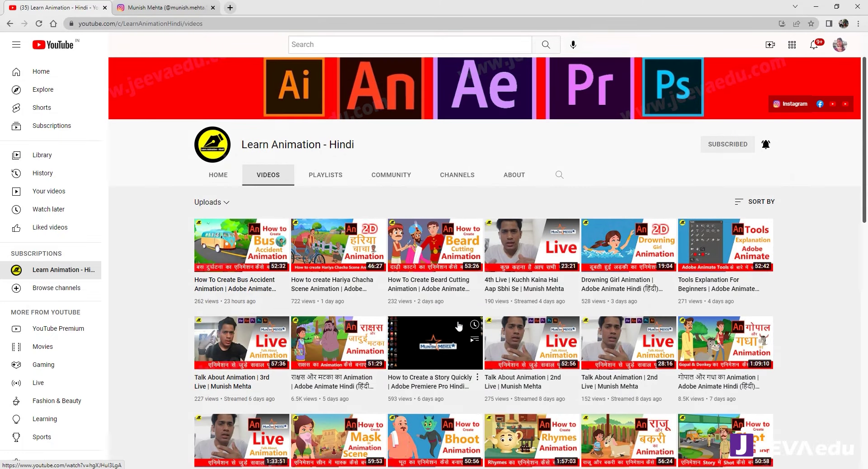
{"action": "scroll", "coordinate": [459, 326], "scroll_direction": "down", "scroll_amount": 2}
{"action": "scroll", "coordinate": [459, 326], "scroll_direction": "down", "scroll_amount": 3}
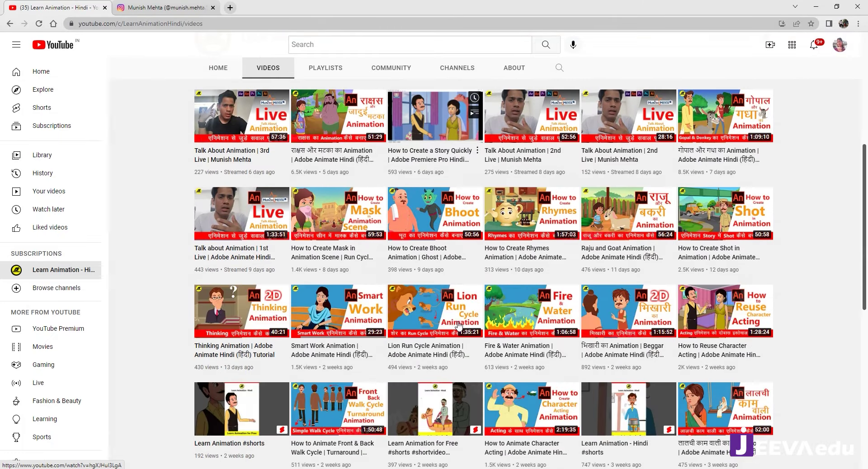
{"action": "scroll", "coordinate": [285, 348], "scroll_direction": "down", "scroll_amount": 2}
{"action": "scroll", "coordinate": [285, 348], "scroll_direction": "down", "scroll_amount": 3}
{"action": "scroll", "coordinate": [285, 317], "scroll_direction": "up", "scroll_amount": 3}
{"action": "left_click", "coordinate": [413, 71]}
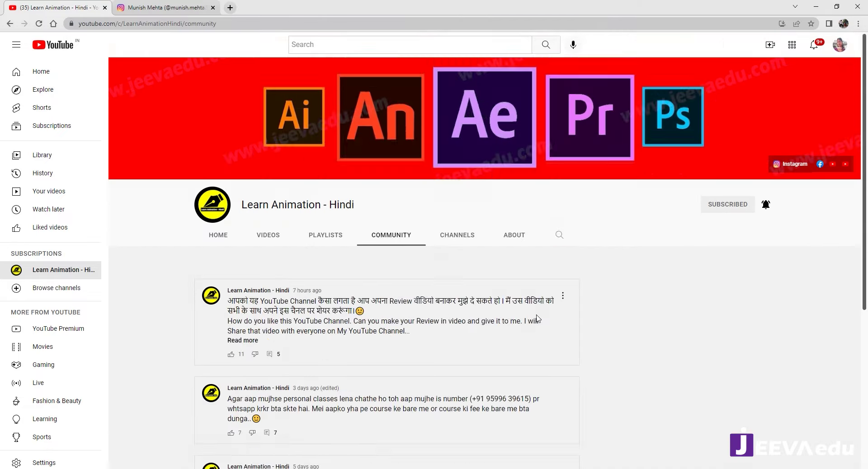
{"action": "scroll", "coordinate": [471, 331], "scroll_direction": "down", "scroll_amount": 2}
{"action": "left_click_drag", "start_coordinate": [496, 310], "coordinate": [525, 316]}
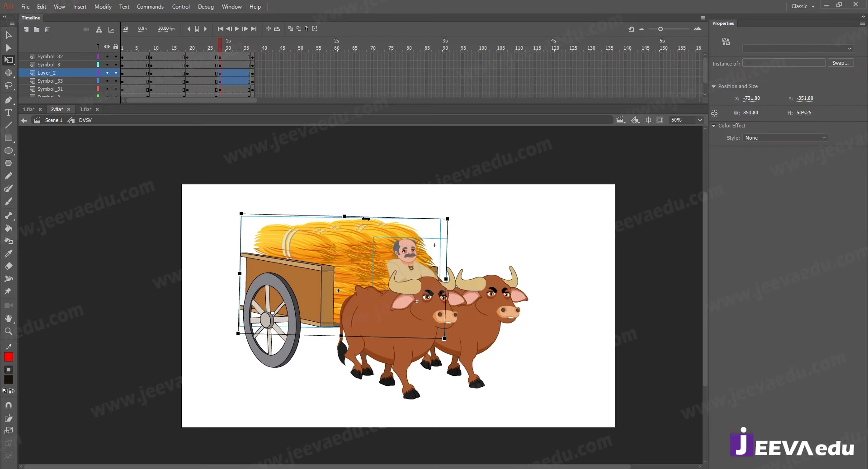
Switch back to Adobe Animate and create classic tweens between the keyframes from frame 1 to 37 on all layers, accepting the conversion to symbols
{"action": "key", "text": "Return"}
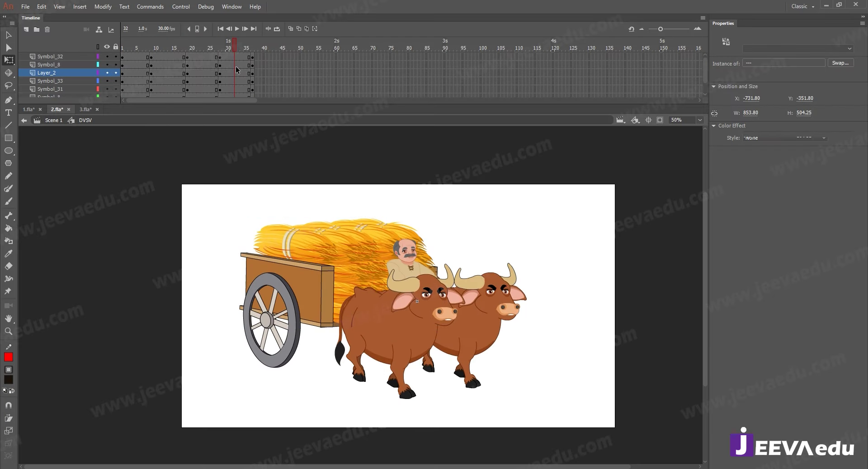
{"action": "left_click_drag", "start_coordinate": [175, 114], "coordinate": [233, 139]}
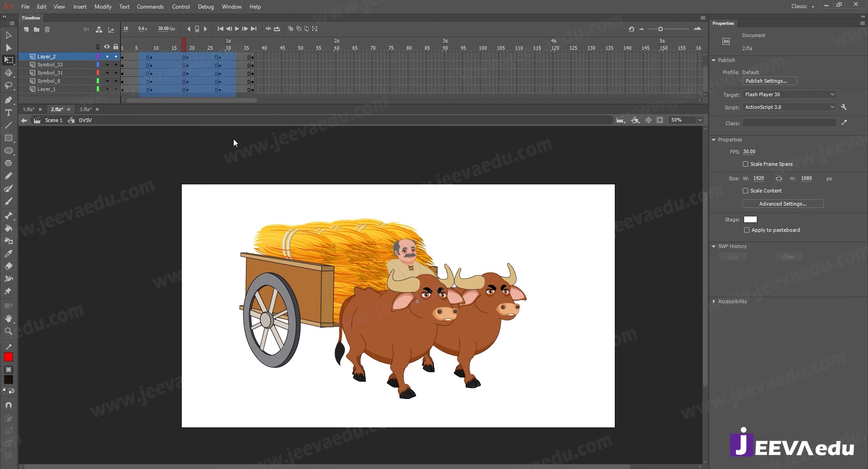
{"action": "right_click", "coordinate": [201, 82]}
{"action": "left_click", "coordinate": [185, 67]}
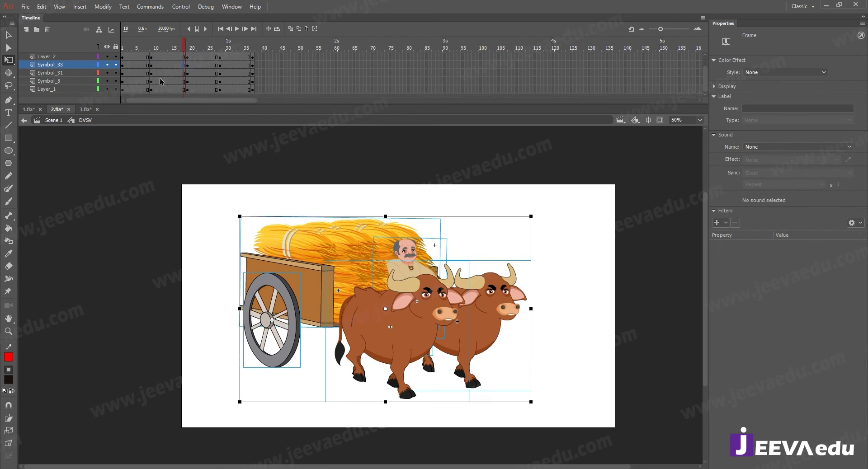
{"action": "left_click_drag", "start_coordinate": [234, 145], "coordinate": [235, 141]}
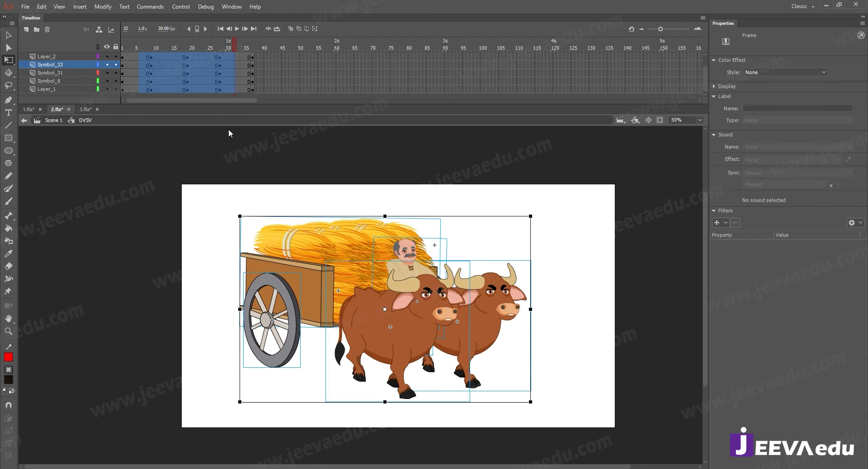
{"action": "scroll", "coordinate": [202, 81], "scroll_direction": "up", "scroll_amount": 1}
{"action": "right_click", "coordinate": [191, 65]}
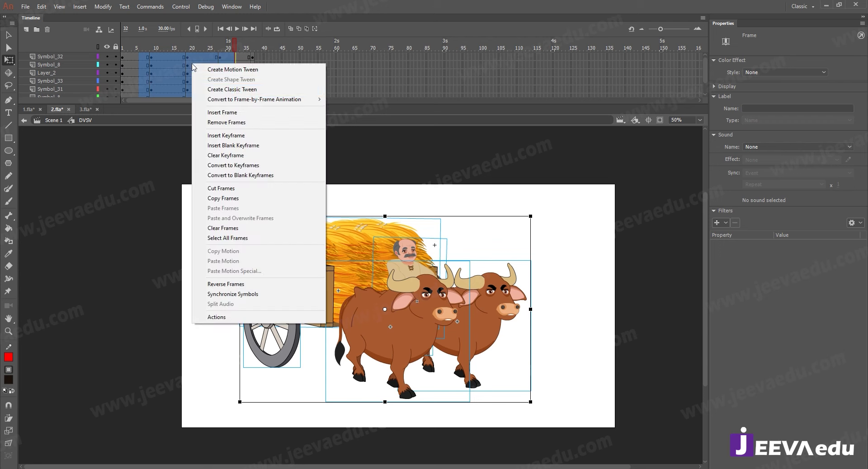
{"action": "left_click", "coordinate": [219, 87]}
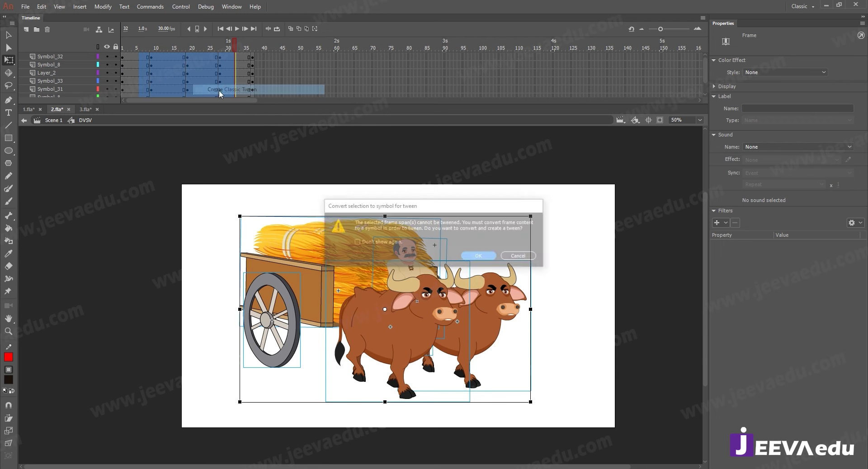
{"action": "left_click", "coordinate": [483, 258]}
Play the tweened cart animation of the DVSV symbol from the first frame
{"action": "left_click", "coordinate": [232, 44]}
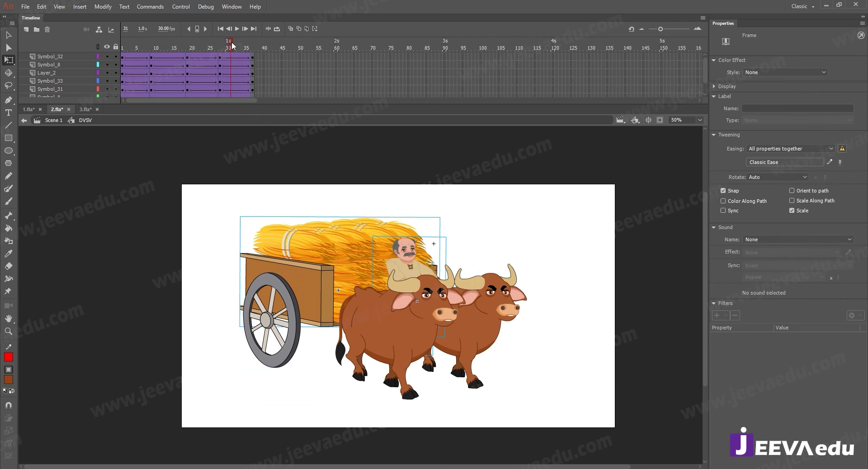
{"action": "left_click_drag", "start_coordinate": [232, 43], "coordinate": [17, 62]}
{"action": "key", "text": "Return"}
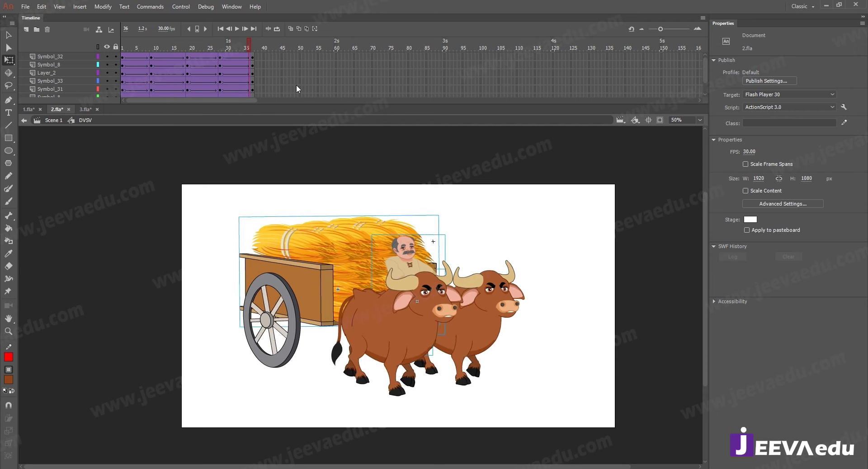
Select the bullock cart driver in the DVSV symbol and open his symbol for editing
{"action": "key", "text": "Escape"}
{"action": "key", "text": "Escape"}
{"action": "key", "text": "z"}
{"action": "left_click", "coordinate": [398, 251]}
{"action": "key", "text": "v"}
{"action": "left_click", "coordinate": [385, 294]}
{"action": "key", "text": "z"}
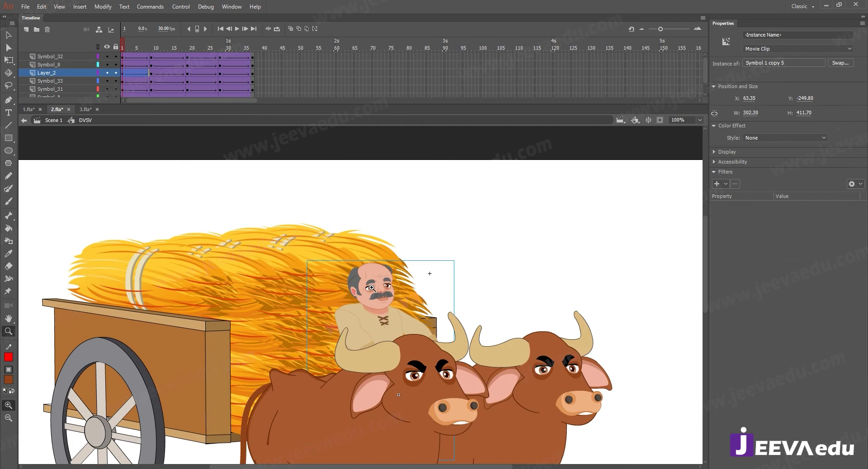
{"action": "left_click", "coordinate": [370, 290]}
{"action": "key", "text": "v"}
{"action": "double_click", "coordinate": [360, 292]}
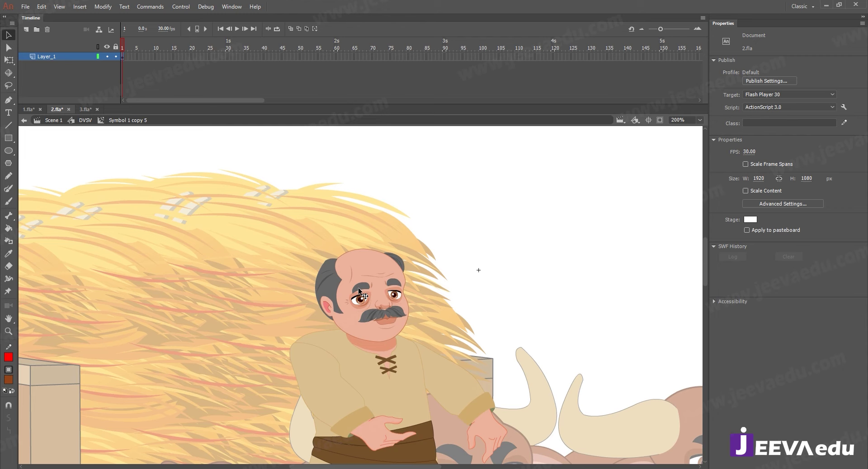
Select the driver's head and open its nested symbol for editing
{"action": "left_click", "coordinate": [361, 292]}
{"action": "key", "text": "z"}
{"action": "left_click", "coordinate": [360, 292]}
{"action": "key", "text": "v"}
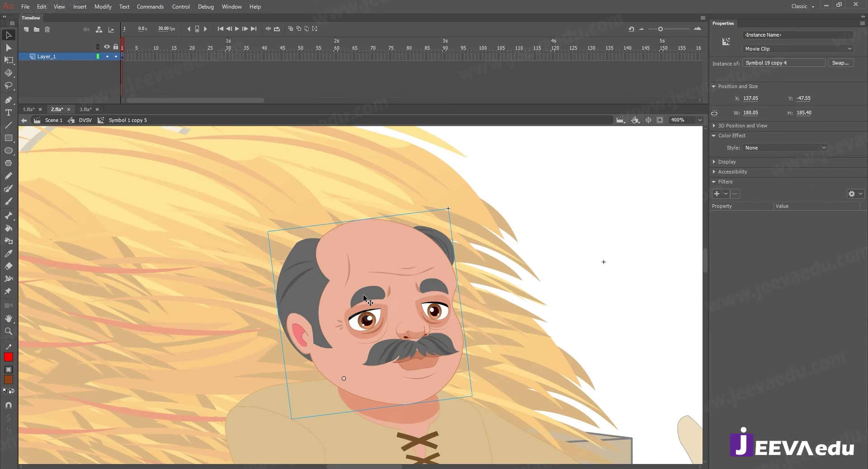
{"action": "double_click", "coordinate": [364, 295]}
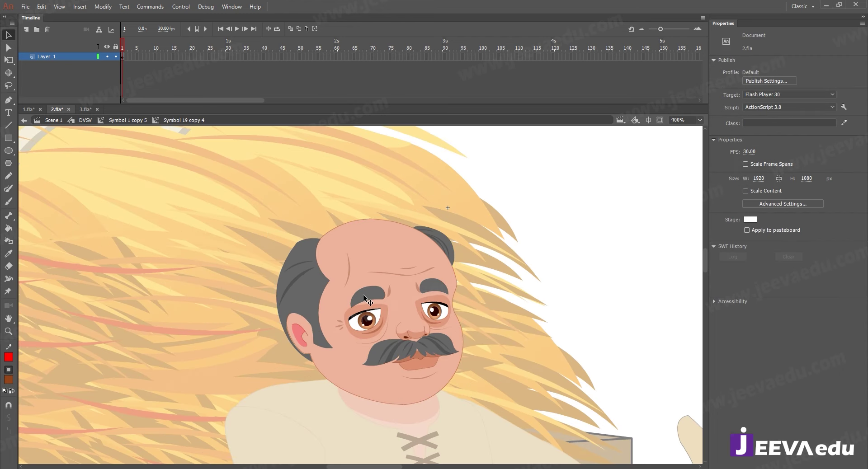
Open the symbol of the driver's larger eyebrow and remove its extra frames after frame 1
{"action": "left_click", "coordinate": [364, 296]}
{"action": "double_click", "coordinate": [367, 297]}
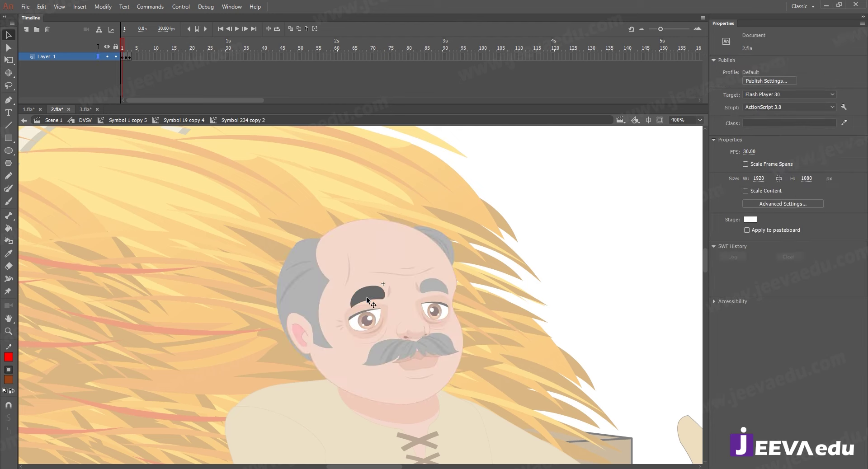
{"action": "left_click_drag", "start_coordinate": [126, 50], "coordinate": [154, 66]}
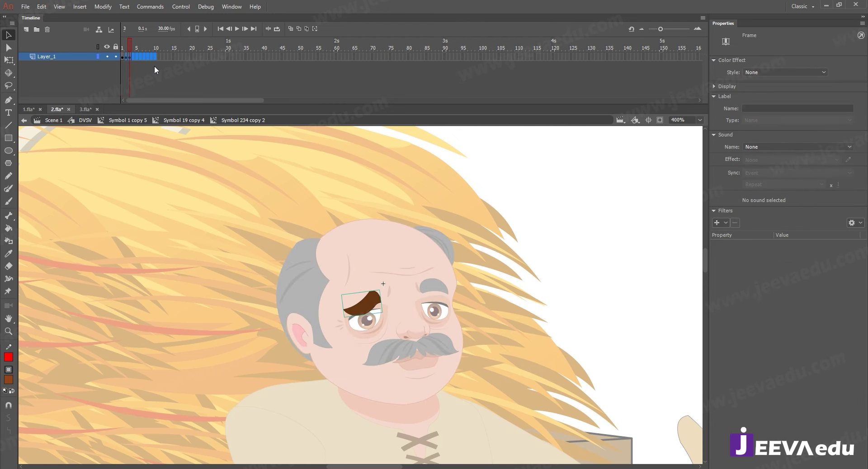
{"action": "key", "text": "shift+F5"}
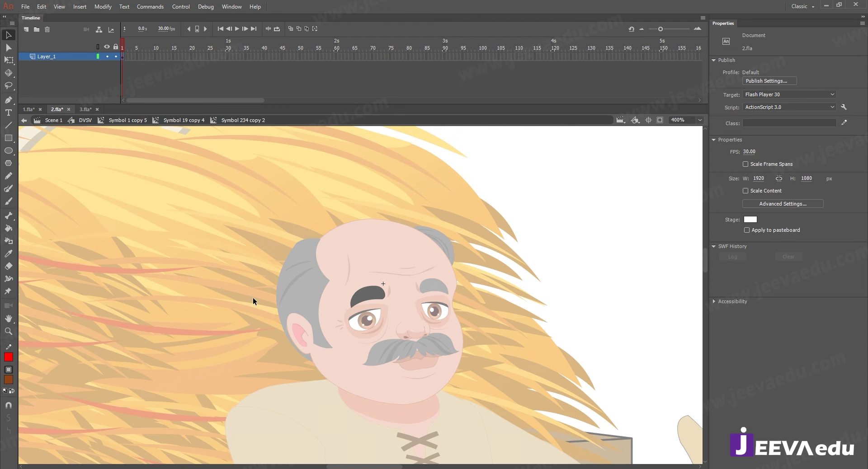
Go back to the head symbol and compare both eyebrow instances, opening the smaller eyebrow's symbol to check its timeline
{"action": "double_click", "coordinate": [254, 298]}
{"action": "double_click", "coordinate": [258, 309]}
{"action": "key", "text": "v"}
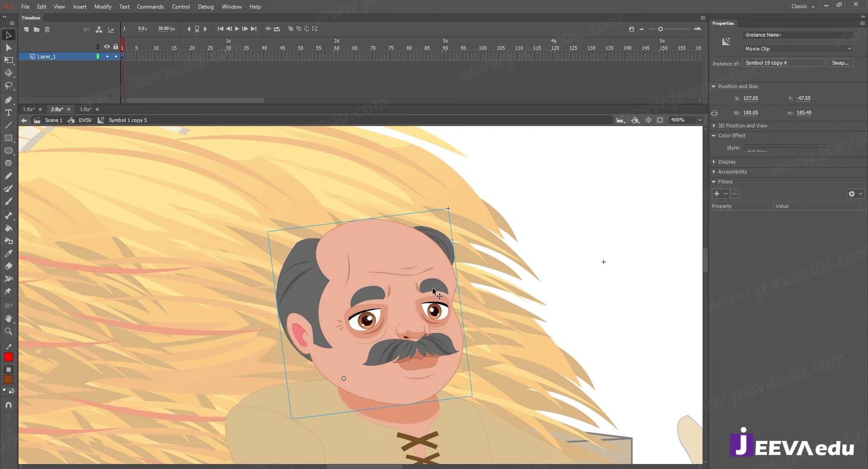
{"action": "double_click", "coordinate": [433, 291]}
{"action": "left_click", "coordinate": [433, 292]}
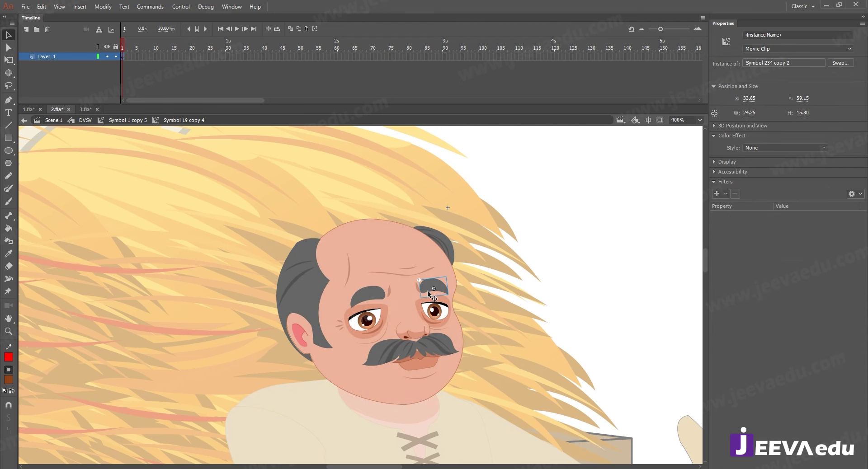
{"action": "double_click", "coordinate": [427, 291]}
{"action": "double_click", "coordinate": [361, 290]}
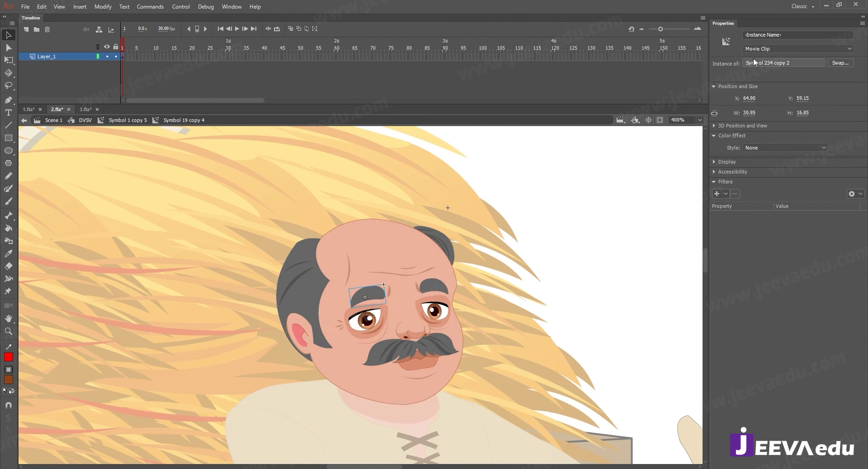
{"action": "double_click", "coordinate": [435, 287]}
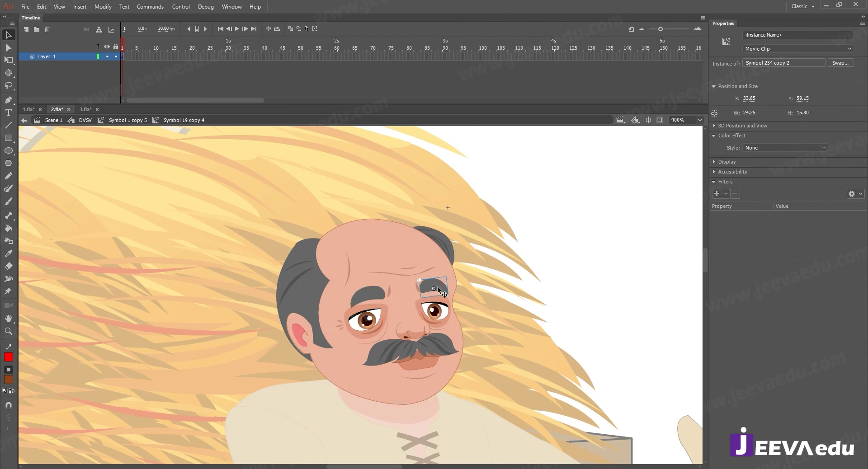
{"action": "left_click", "coordinate": [438, 286]}
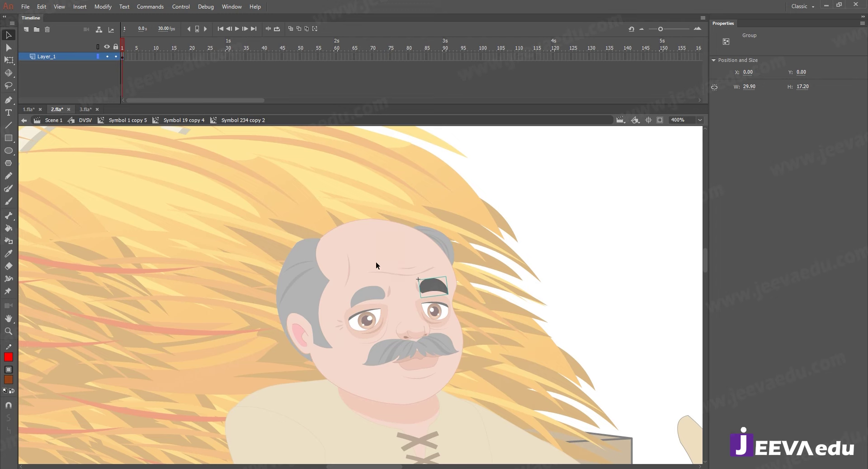
Leave the driver's nested eyebrow, head and body symbols and return to the DVSV timeline with the whole cart in view
{"action": "double_click", "coordinate": [376, 262]}
{"action": "key", "text": "z"}
{"action": "left_click", "coordinate": [390, 307], "text": "alt"}
{"action": "left_click", "coordinate": [375, 336], "text": "alt"}
{"action": "key", "text": "v"}
{"action": "double_click", "coordinate": [390, 322]}
{"action": "key", "text": "z"}
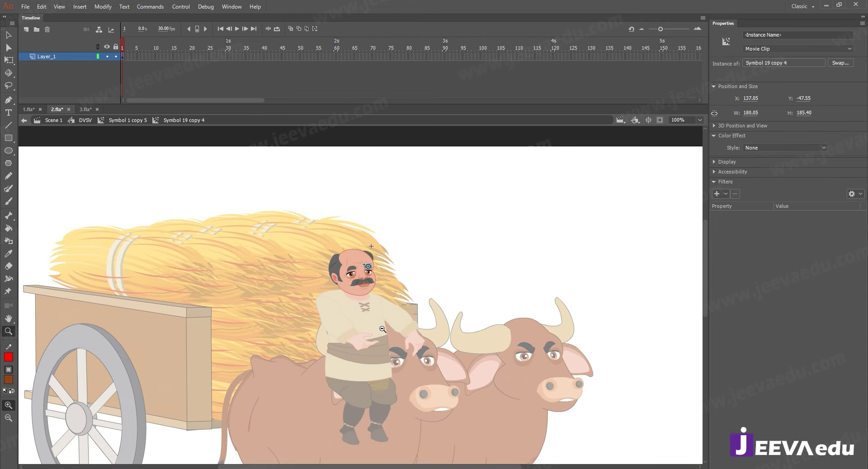
{"action": "left_click", "coordinate": [378, 324], "text": "alt"}
{"action": "key", "text": "v"}
{"action": "double_click", "coordinate": [420, 284]}
Rewind DVSV to frame 1, test the movie and close the preview
{"action": "left_click_drag", "start_coordinate": [145, 38], "coordinate": [60, 91]}
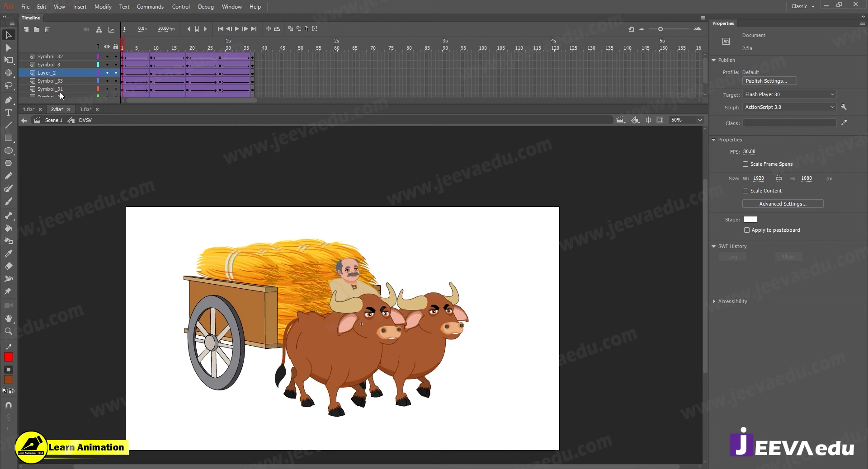
{"action": "key", "text": "ctrl+Return"}
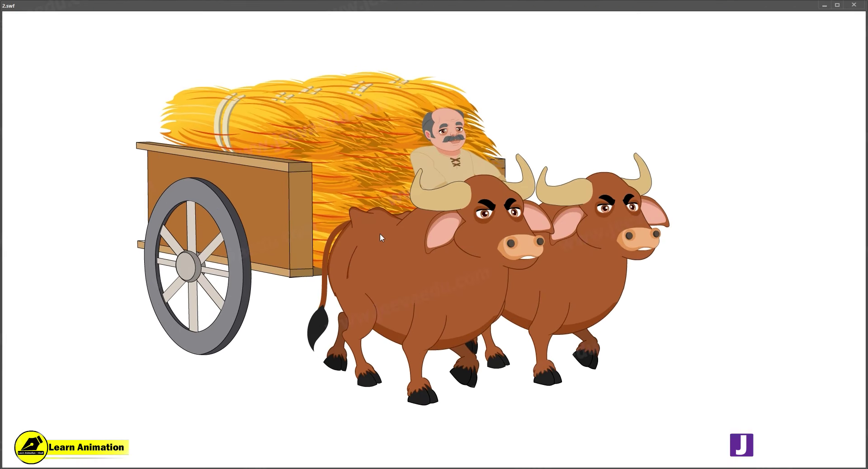
{"action": "left_click", "coordinate": [854, 4]}
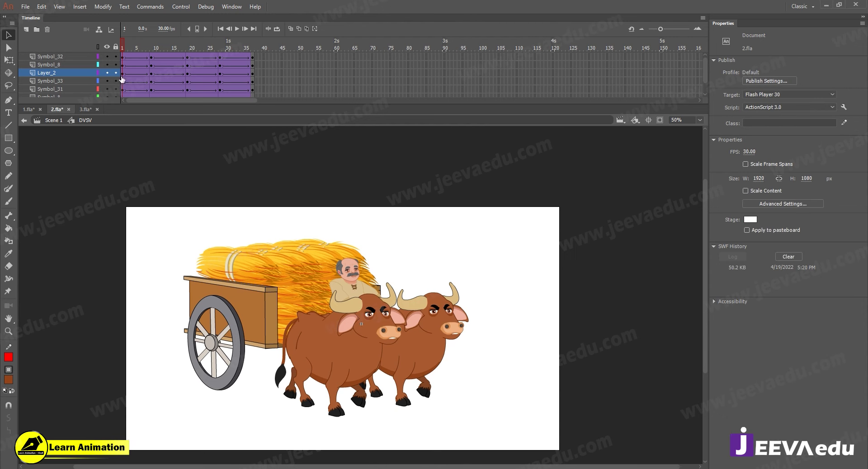
Return to Scene 1, extend Layer_1 with frames so the cart's cycle plays through, and test the movie
{"action": "left_click", "coordinate": [51, 120]}
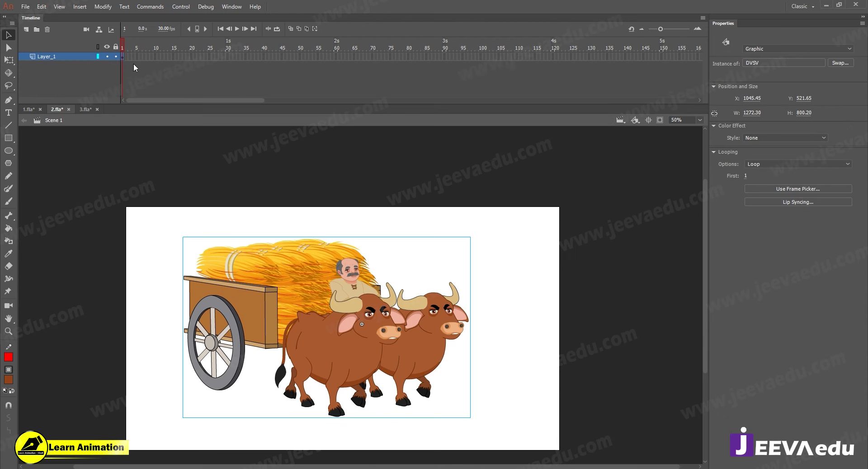
{"action": "left_click_drag", "start_coordinate": [151, 59], "coordinate": [343, 65]}
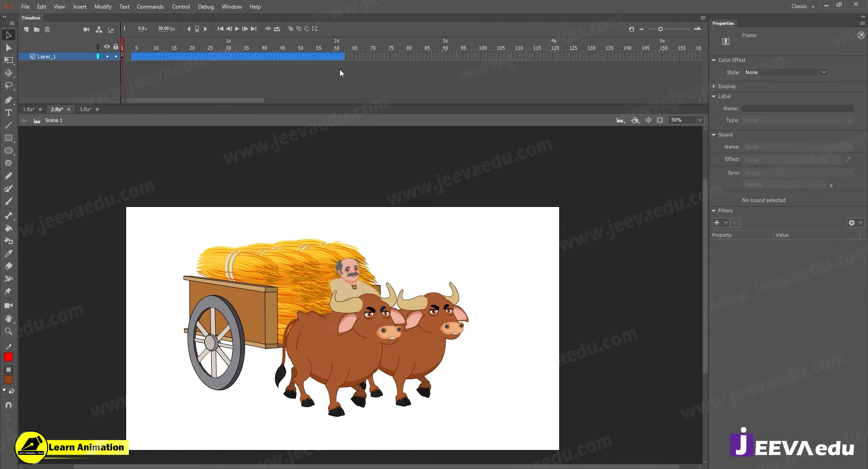
{"action": "key", "text": "F5"}
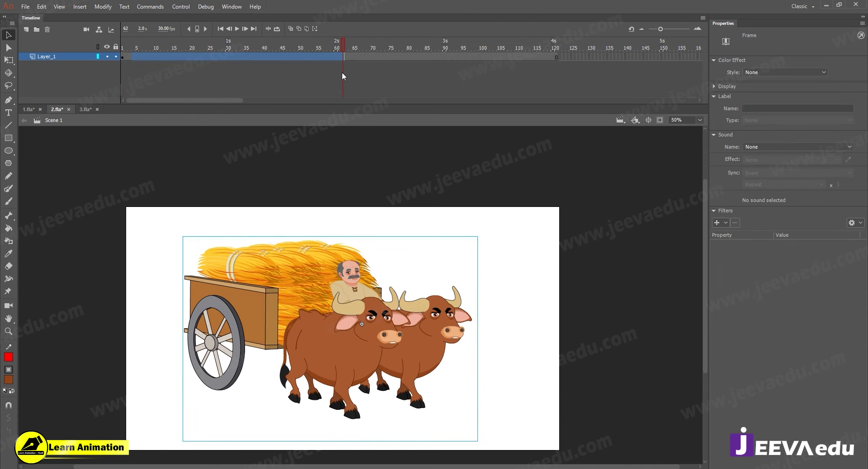
{"action": "key", "text": "ctrl+Return"}
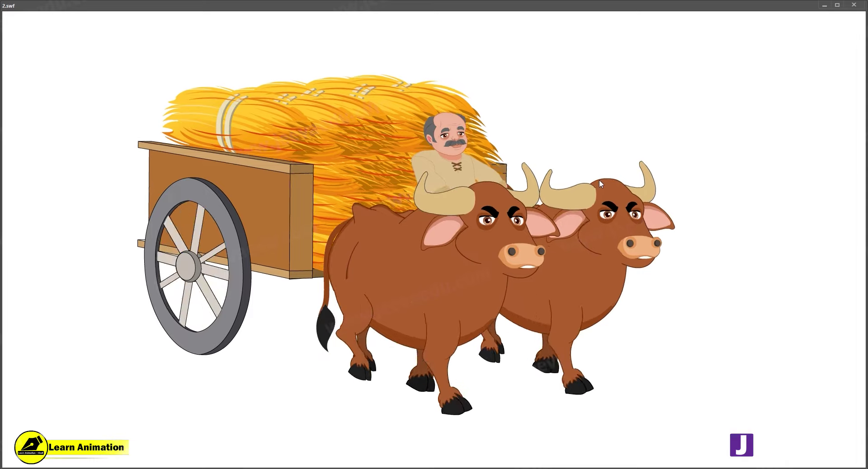
{"action": "left_click", "coordinate": [855, 5]}
Scale the cart instance down with Free Transform to about 919 by 637 px
{"action": "left_click", "coordinate": [349, 273]}
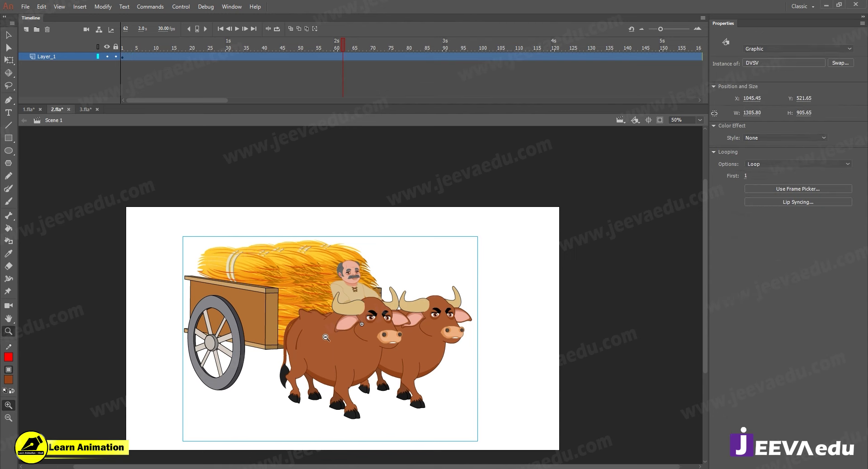
{"action": "key", "text": "ctrl+minus"}
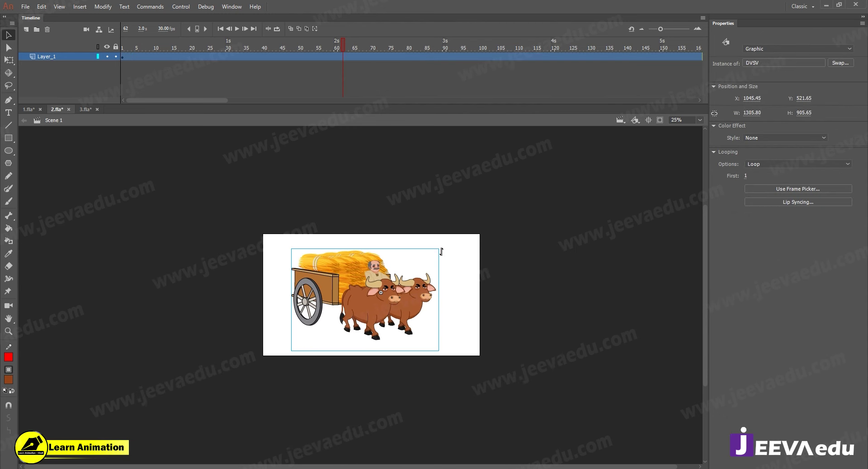
{"action": "key", "text": "q"}
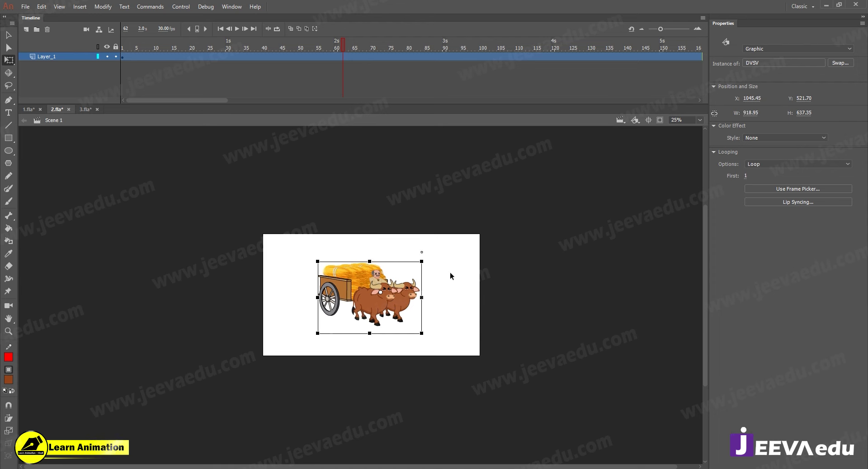
{"action": "left_click", "coordinate": [449, 272]}
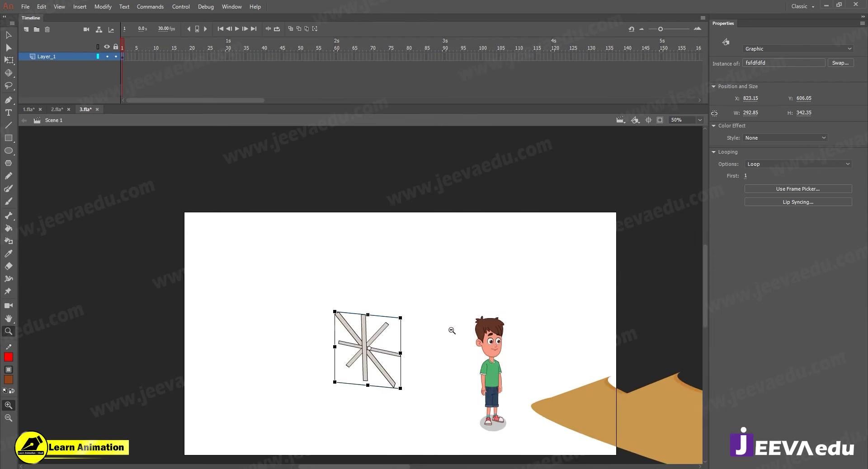
Switch to the 3.fla document, select the village road background Symbol 14, shift it slightly upward and copy it
{"action": "left_click", "coordinate": [453, 339]}
{"action": "left_click", "coordinate": [499, 345], "text": "alt"}
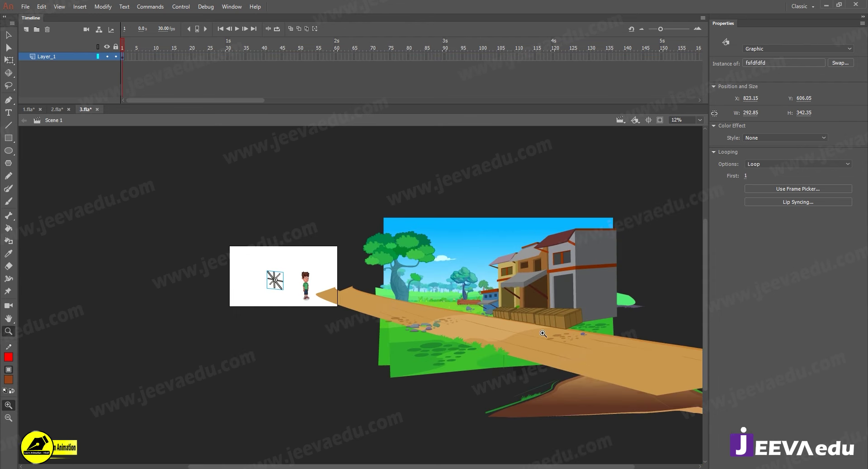
{"action": "key", "text": "v"}
{"action": "left_click", "coordinate": [528, 322]}
{"action": "left_click_drag", "start_coordinate": [525, 314], "coordinate": [520, 294]}
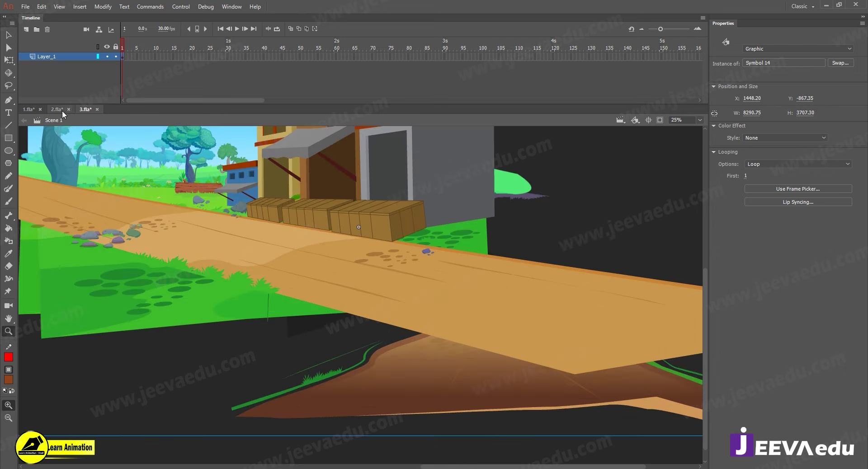
Return to 2.fla, go back to frame 1 and add a new layer beneath the cart's layer
{"action": "left_click", "coordinate": [62, 111]}
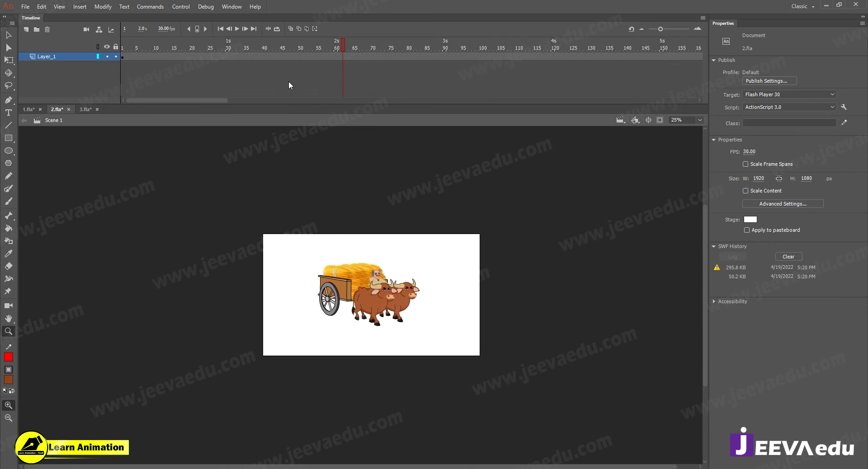
{"action": "left_click_drag", "start_coordinate": [337, 47], "coordinate": [67, 77]}
{"action": "left_click", "coordinate": [25, 31]}
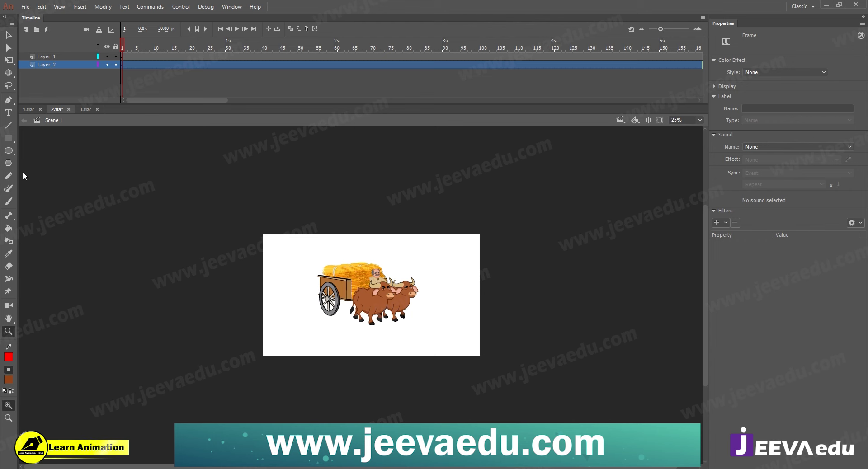
Paste the village background in place on Layer_2 and move it to about X -2554, Y -1269 so the road lies behind the cart
{"action": "key", "text": "v"}
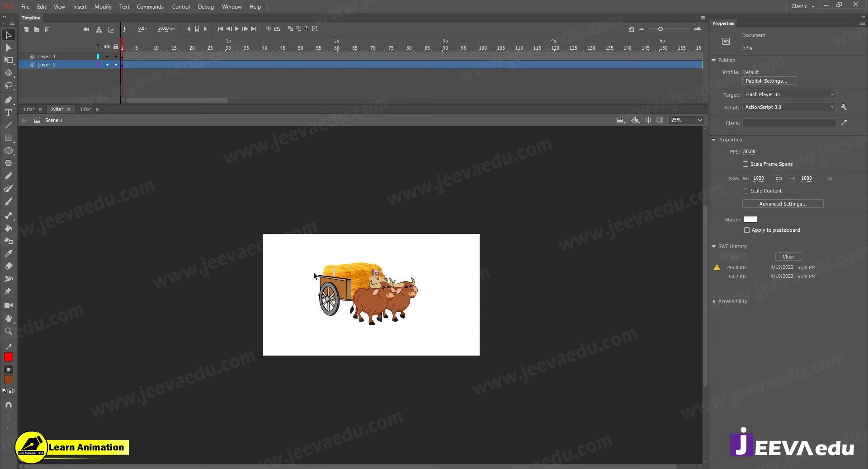
{"action": "key", "text": "ctrl+shift+v"}
{"action": "key", "text": "z"}
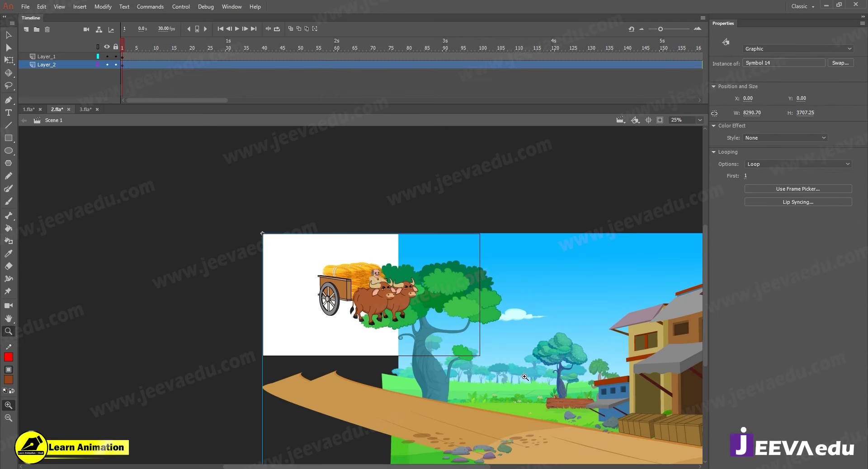
{"action": "left_click", "coordinate": [379, 346], "text": "alt"}
{"action": "left_click", "coordinate": [432, 338], "text": "alt"}
{"action": "key", "text": "v"}
{"action": "left_click_drag", "start_coordinate": [440, 306], "coordinate": [369, 270]}
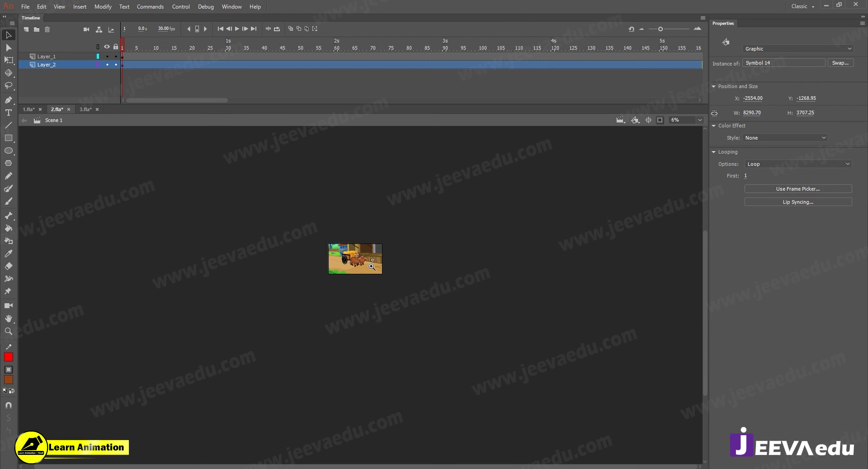
Move the cart back along the road to about X 748, Y 498 and check its placement against the background
{"action": "key", "text": "z"}
{"action": "left_click", "coordinate": [355, 286]}
{"action": "left_click", "coordinate": [357, 298]}
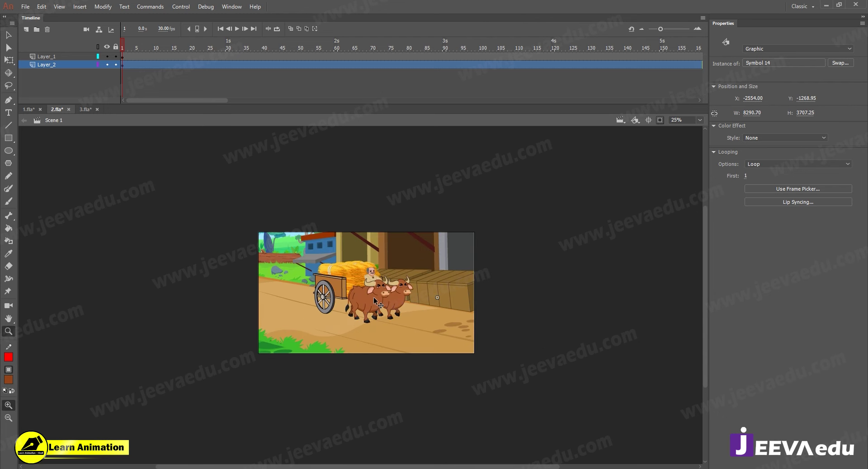
{"action": "key", "text": "v"}
{"action": "left_click_drag", "start_coordinate": [367, 301], "coordinate": [333, 276]}
{"action": "key", "text": "z"}
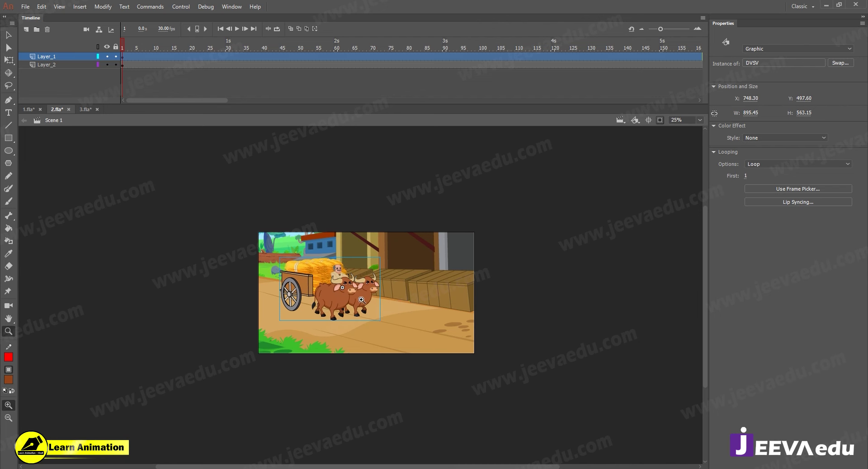
{"action": "left_click", "coordinate": [360, 298]}
{"action": "left_click", "coordinate": [379, 328]}
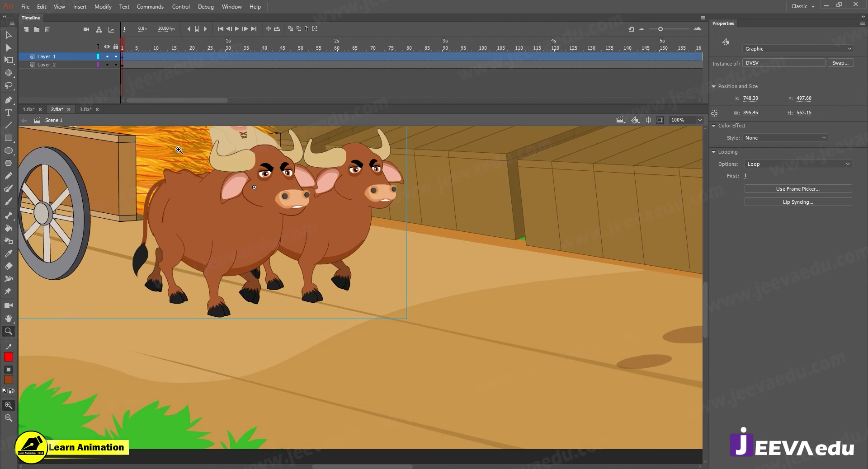
{"action": "key", "text": "ctrl+minus"}
{"action": "key", "text": "ctrl+minus"}
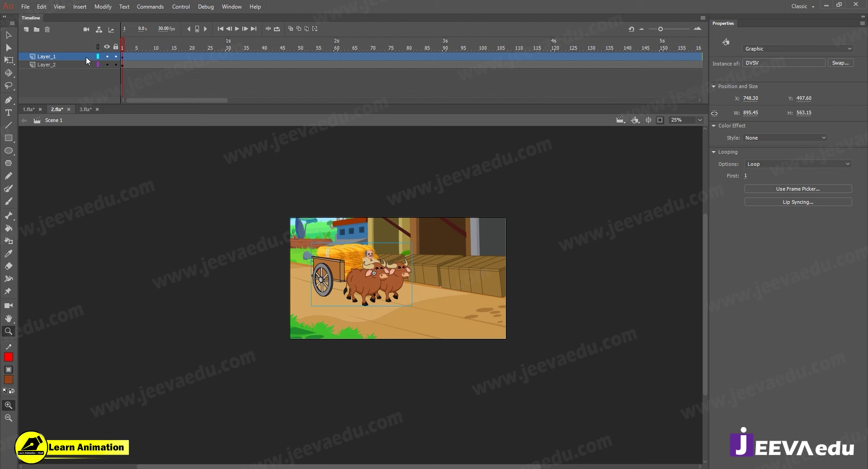
Add a new layer above the cart's layer, then in 3.fla move the village background clear of the stage to about X 2926, Y -899
{"action": "left_click", "coordinate": [68, 86]}
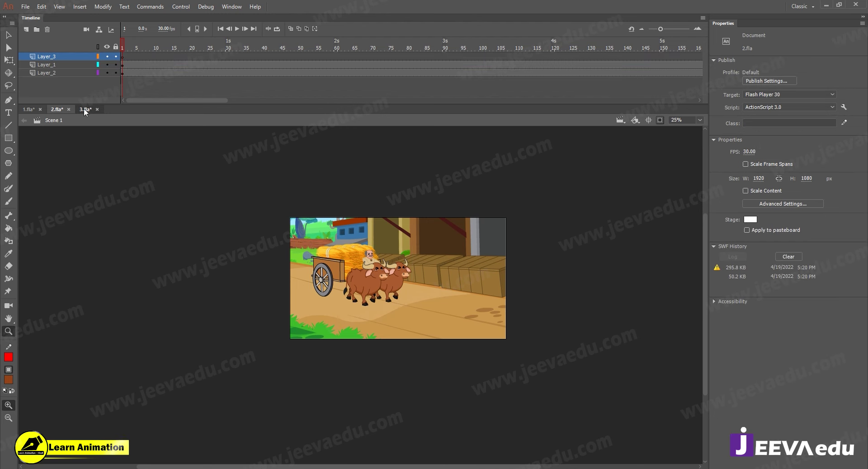
{"action": "left_click", "coordinate": [85, 109]}
{"action": "key", "text": "ctrl+minus"}
{"action": "key", "text": "ctrl+minus"}
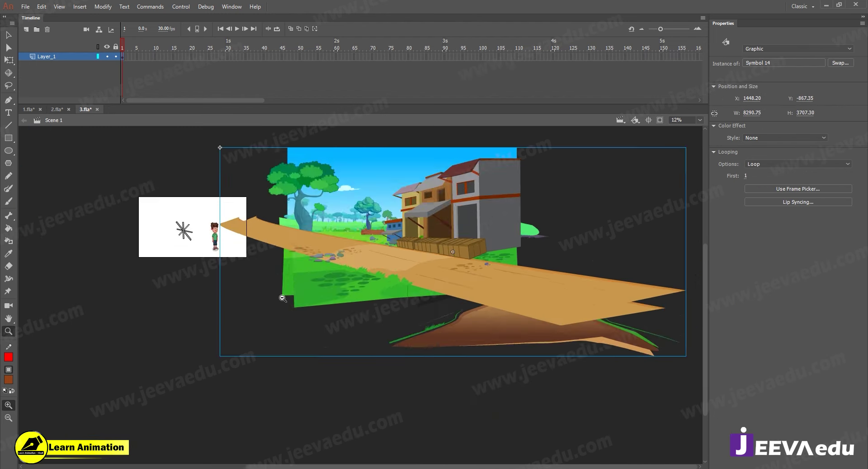
{"action": "key", "text": "v"}
{"action": "left_click_drag", "start_coordinate": [481, 282], "coordinate": [521, 281]}
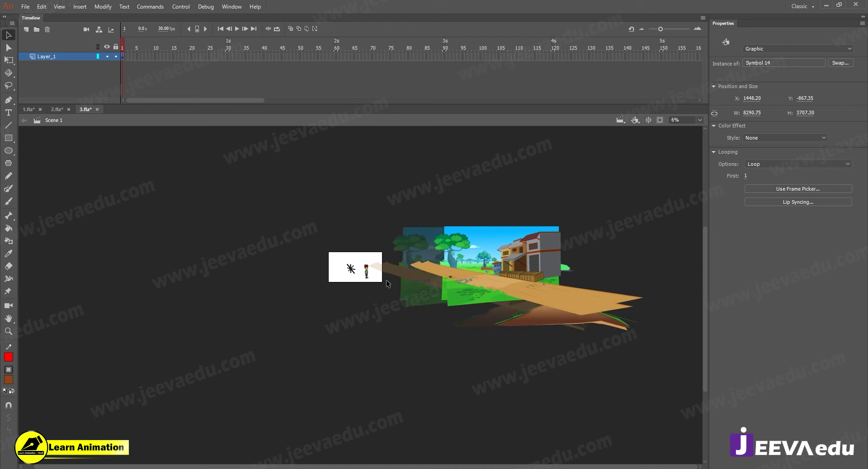
Select the standing boy character on the 3.fla stage and copy it
{"action": "key", "text": "z"}
{"action": "left_click", "coordinate": [384, 278]}
{"action": "left_click", "coordinate": [384, 303]}
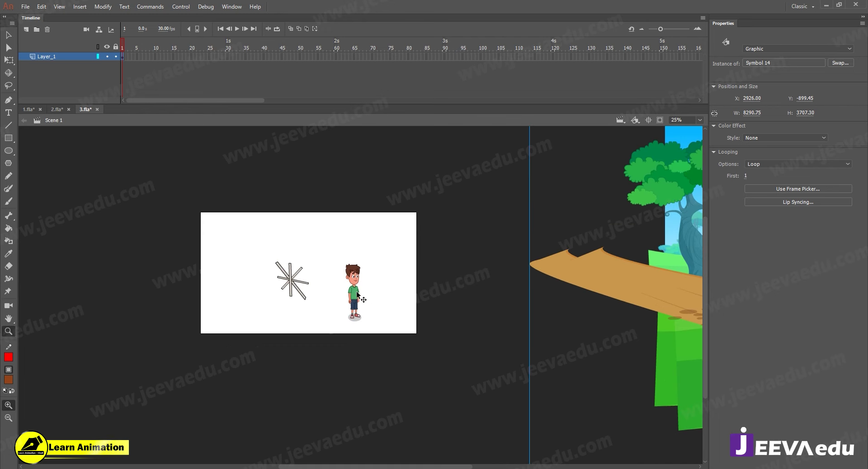
{"action": "key", "text": "v"}
{"action": "left_click", "coordinate": [355, 293]}
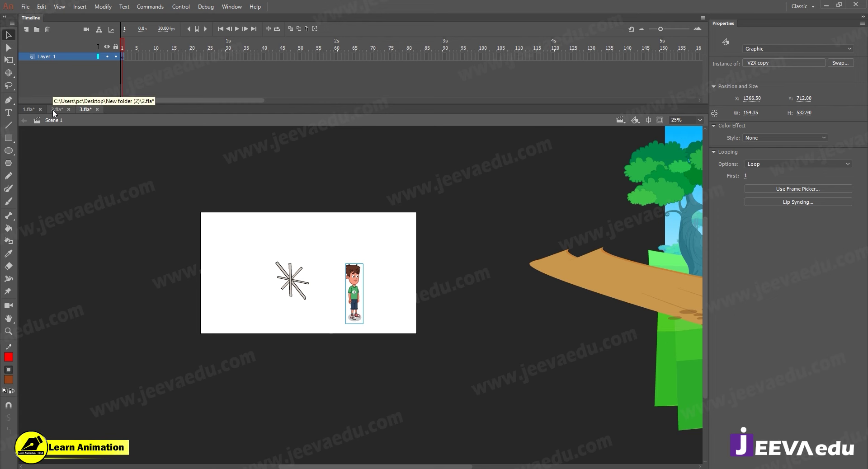
{"action": "key", "text": "z"}
{"action": "left_click", "coordinate": [367, 275]}
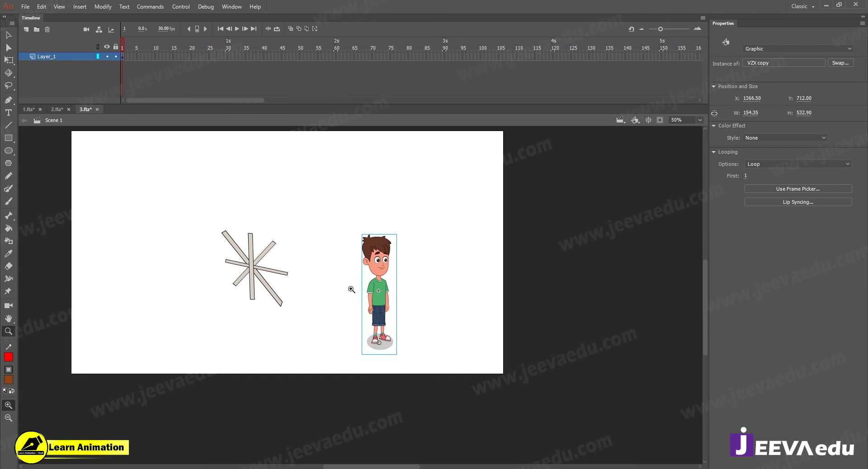
Return to 2.fla, paste the boy into frame 1 of Layer_3 and move him to about X 528, Y 626
{"action": "left_click", "coordinate": [60, 110]}
{"action": "left_click", "coordinate": [124, 57]}
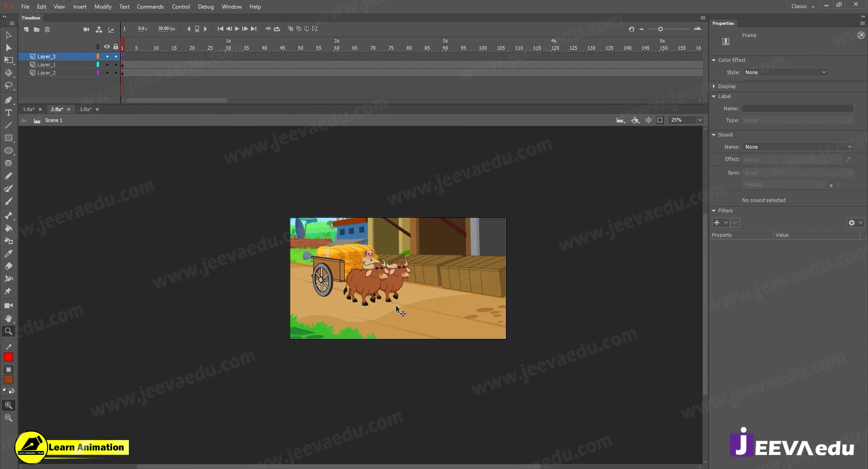
{"action": "key", "text": "ctrl+shift+v"}
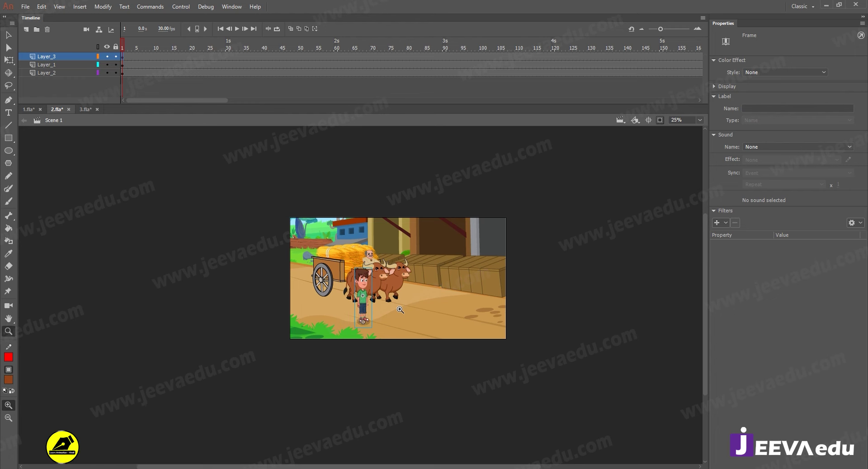
{"action": "left_click", "coordinate": [347, 283]}
{"action": "key", "text": "v"}
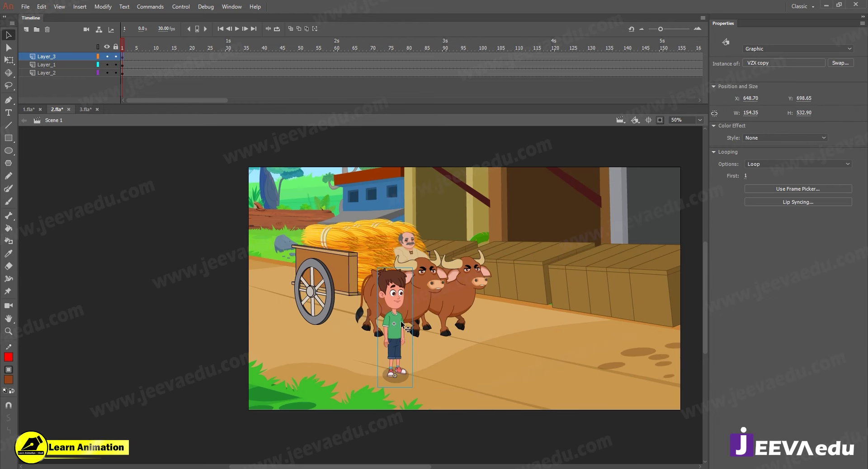
{"action": "left_click_drag", "start_coordinate": [397, 332], "coordinate": [369, 323]}
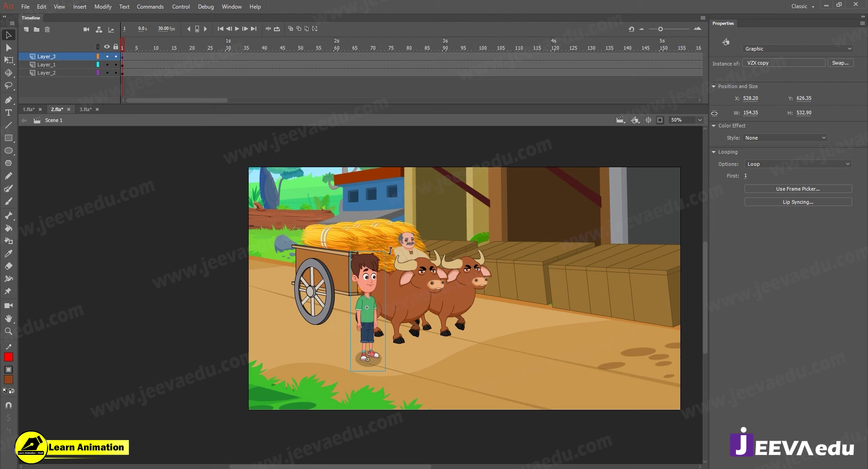
Scale the boy down with Free Transform to about 119 x 410 and place him near the cart at about X 459, Y 655
{"action": "key", "text": "q"}
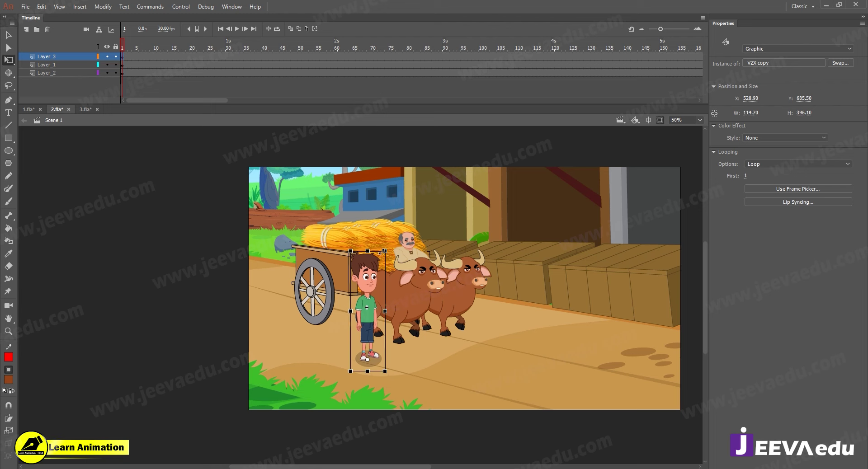
{"action": "key", "text": "ctrl+z"}
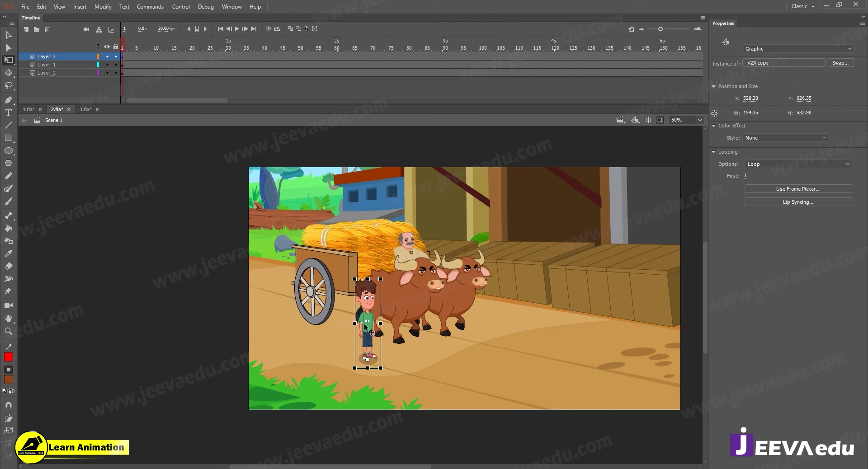
{"action": "key", "text": "ctrl+z"}
{"action": "left_click_drag", "start_coordinate": [360, 328], "coordinate": [350, 328]}
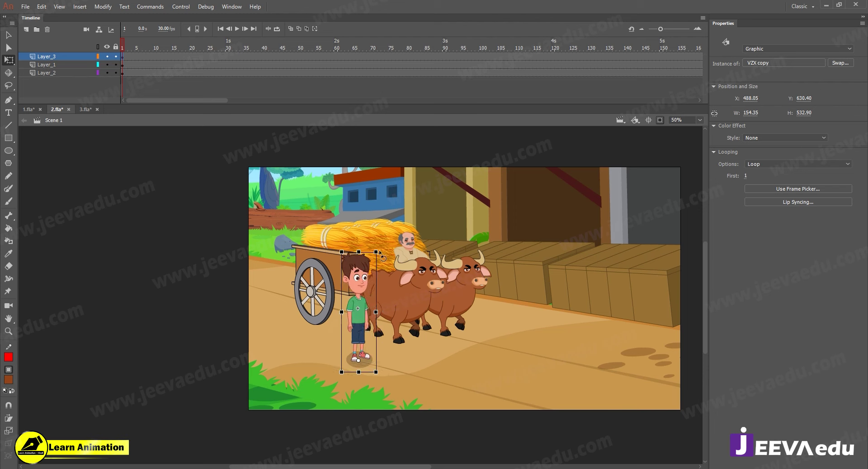
{"action": "left_click_drag", "start_coordinate": [373, 254], "coordinate": [368, 279]}
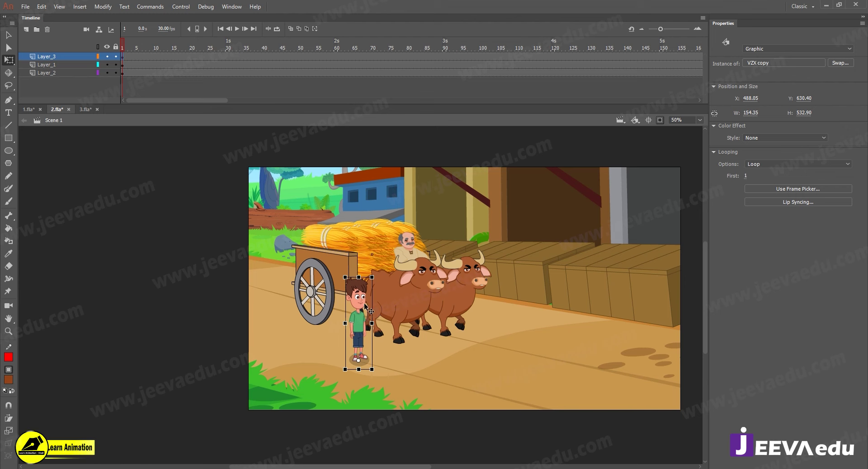
{"action": "left_click_drag", "start_coordinate": [358, 310], "coordinate": [355, 301]}
Enlarge the boy with Scale and Rotate at 104%, applying it twice
{"action": "key", "text": "ctrl+alt+s"}
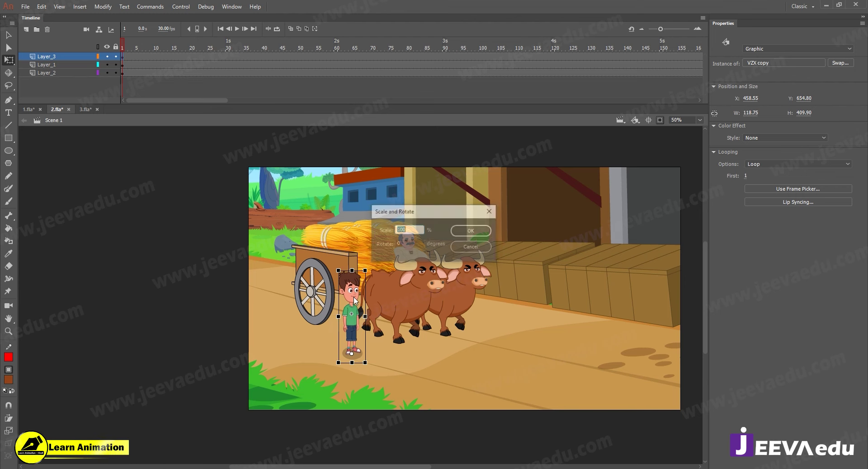
{"action": "type", "text": "104"}
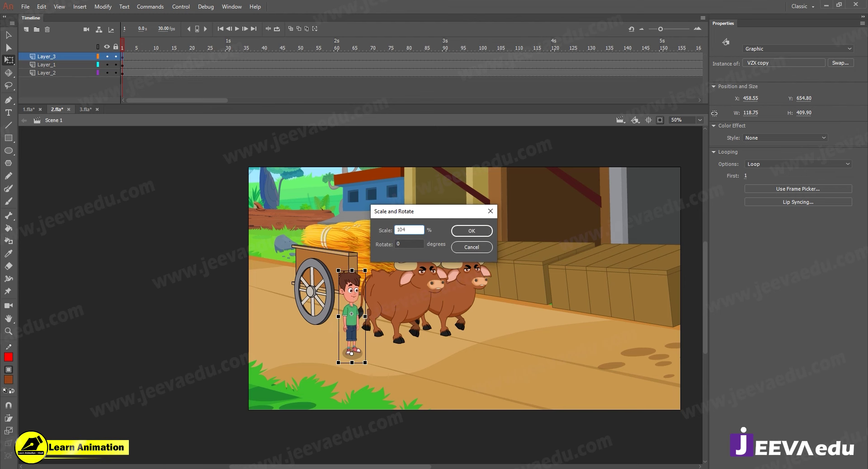
{"action": "key", "text": "Return"}
{"action": "key", "text": "ctrl+alt+s"}
{"action": "key", "text": "Return"}
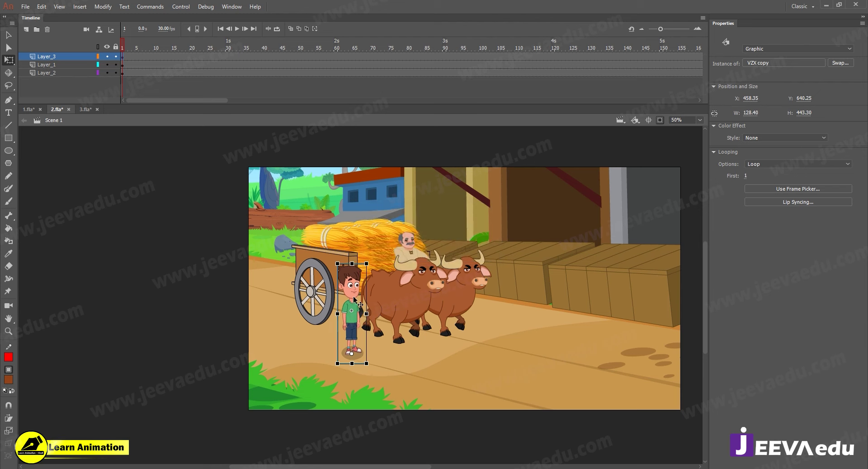
Move the boy in front of the cart wheel at about X 398, Y 654 and check the whole stage
{"action": "key", "text": "v"}
{"action": "left_click_drag", "start_coordinate": [347, 324], "coordinate": [333, 327]}
{"action": "key", "text": "z"}
{"action": "left_click", "coordinate": [340, 324], "text": "alt"}
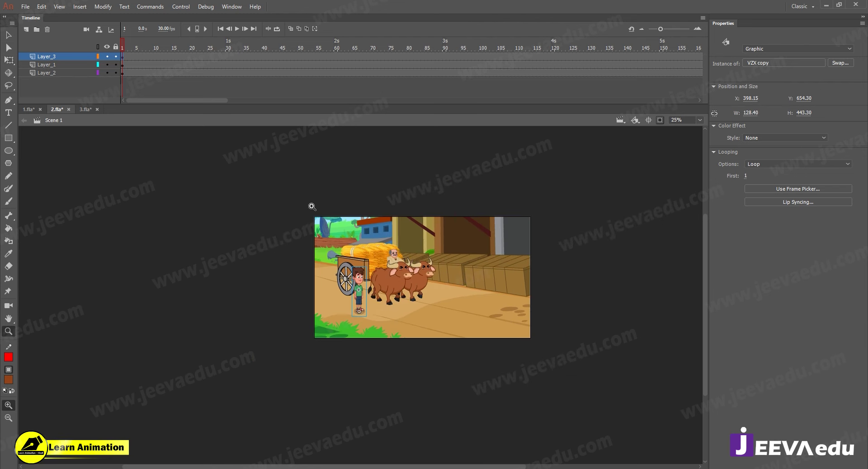
Insert a keyframe for the cart at frame 84 of Layer_1 and create a classic tween leading up to it
{"action": "left_click_drag", "start_coordinate": [239, 67], "coordinate": [415, 74]}
{"action": "key", "text": "v"}
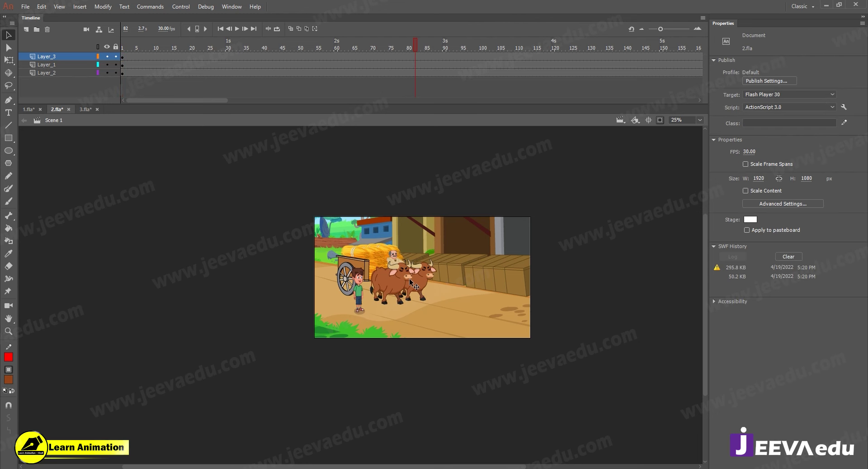
{"action": "left_click", "coordinate": [419, 285]}
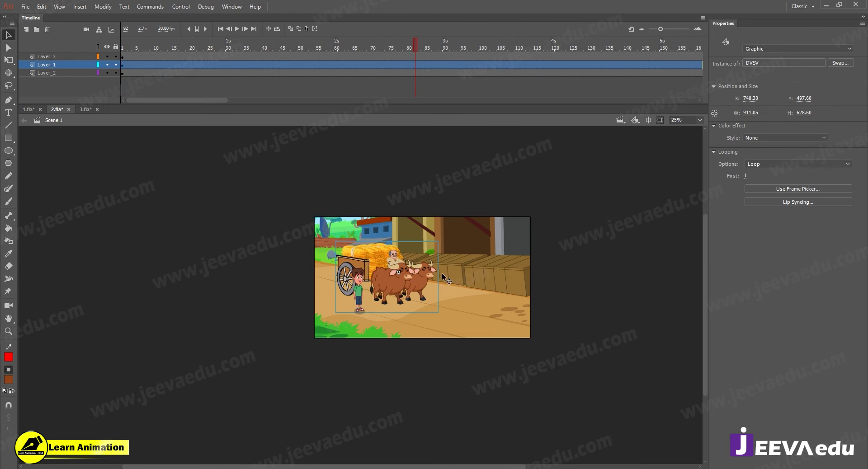
{"action": "left_click", "coordinate": [441, 64]}
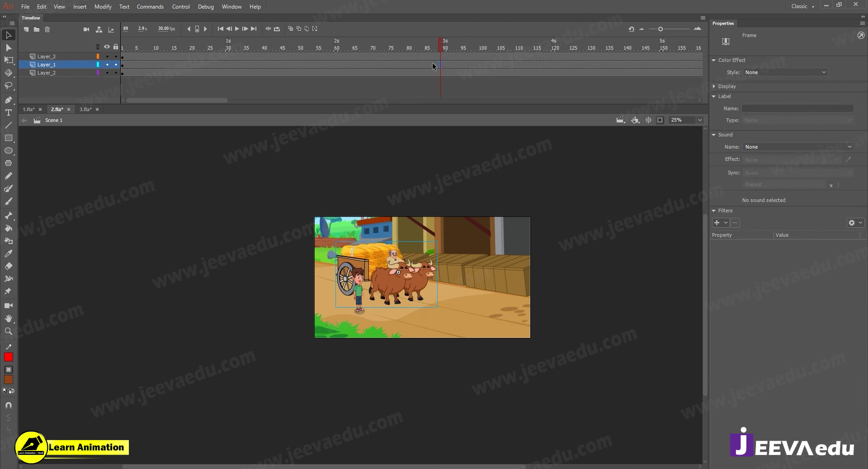
{"action": "right_click", "coordinate": [405, 64]}
{"action": "left_click", "coordinate": [441, 88]}
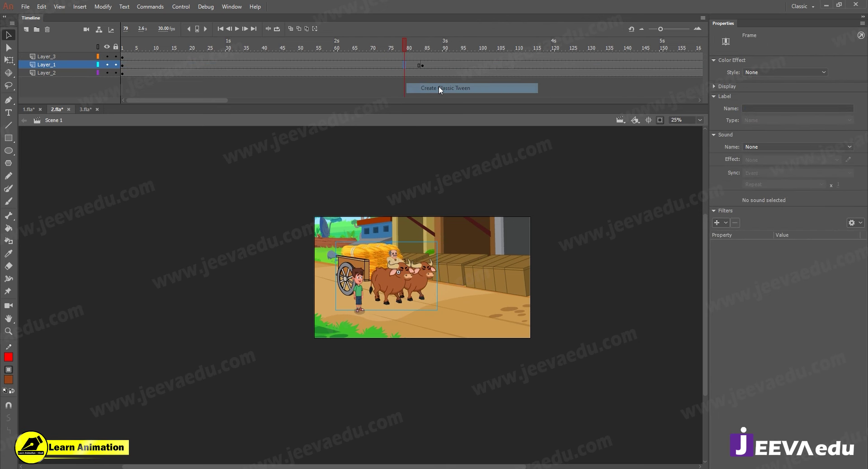
At frame 84, enlarge the cart to about 1283 x 833 and move it off the stage's right edge to about X 2712, Y 779
{"action": "left_click", "coordinate": [423, 66]}
{"action": "left_click_drag", "start_coordinate": [422, 278], "coordinate": [538, 295]}
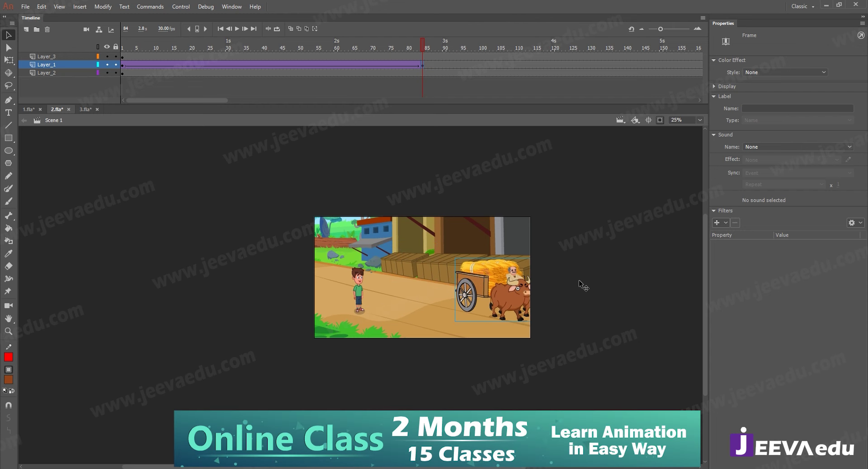
{"action": "key", "text": "q"}
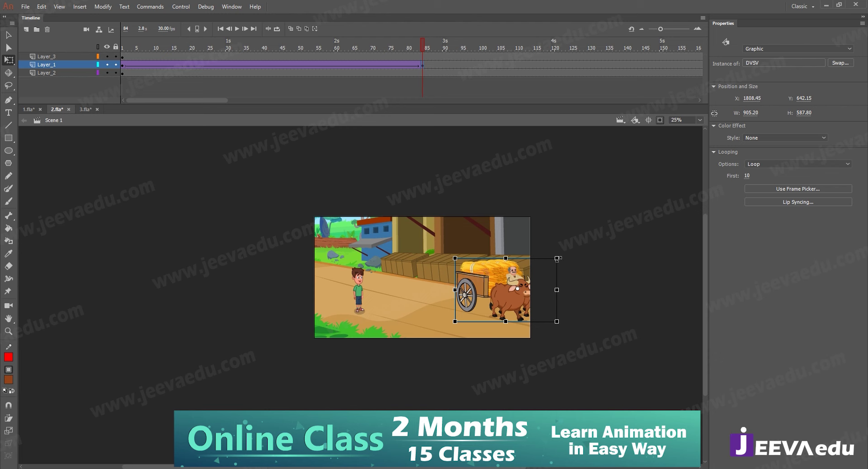
{"action": "left_click_drag", "start_coordinate": [568, 252], "coordinate": [581, 236]}
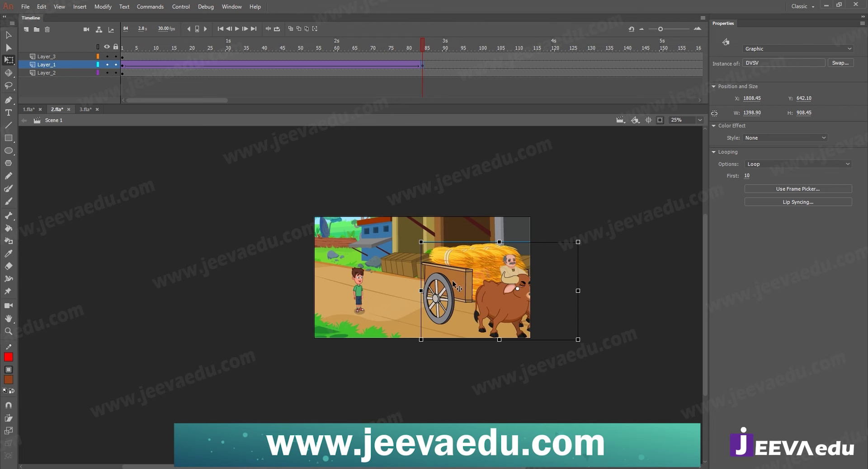
{"action": "left_click_drag", "start_coordinate": [498, 294], "coordinate": [545, 304]}
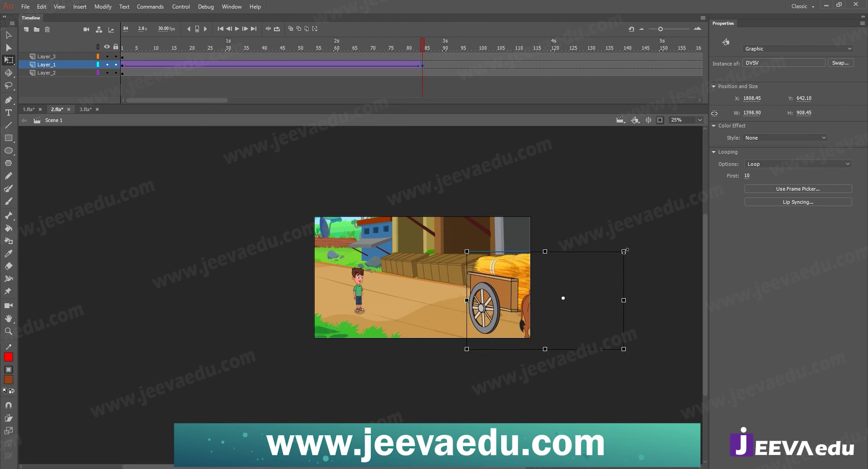
{"action": "left_click_drag", "start_coordinate": [624, 251], "coordinate": [619, 254]}
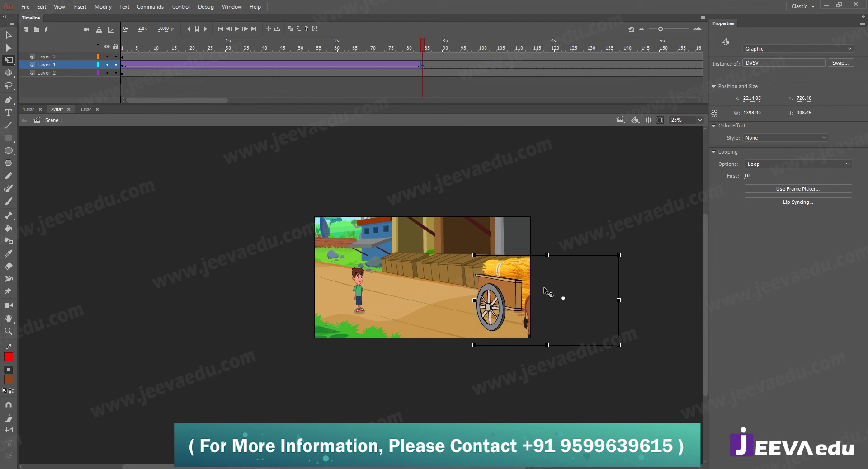
{"action": "left_click_drag", "start_coordinate": [556, 289], "coordinate": [560, 289]}
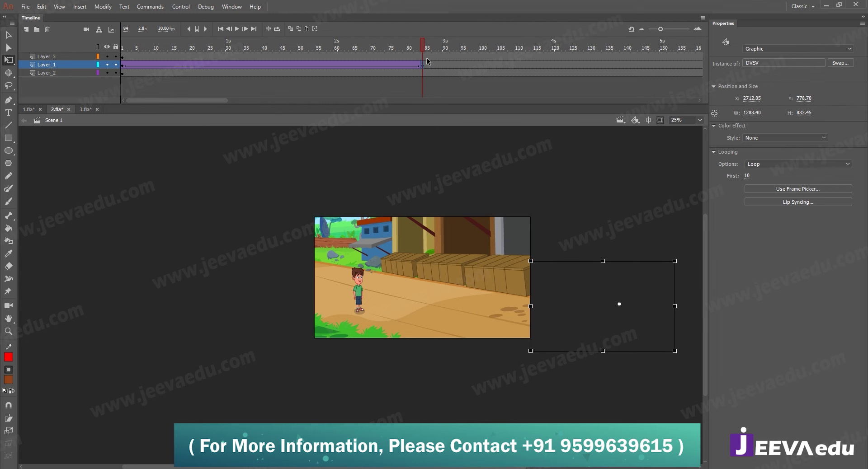
Remove the frames after frame 84 on all three layers
{"action": "left_click_drag", "start_coordinate": [426, 57], "coordinate": [642, 131]}
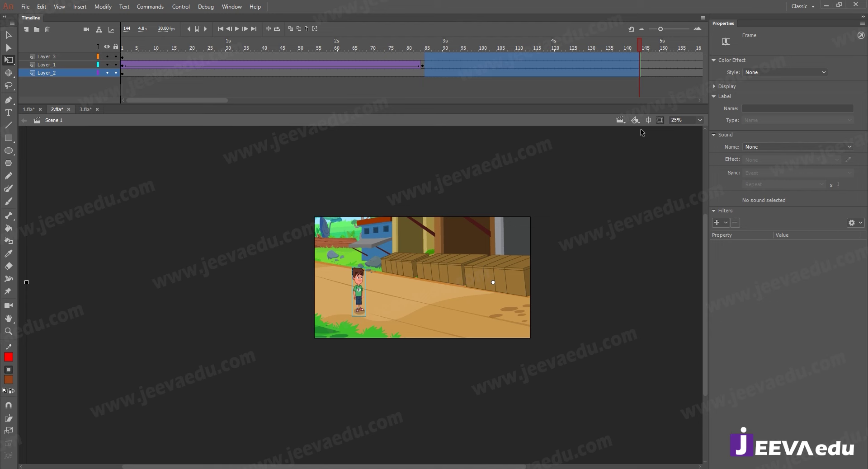
{"action": "key", "text": "shift+F5"}
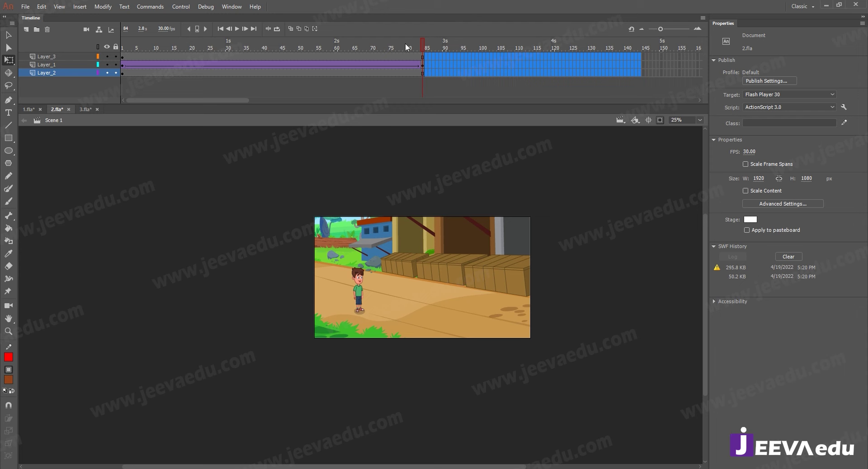
{"action": "left_click_drag", "start_coordinate": [382, 45], "coordinate": [439, 48]}
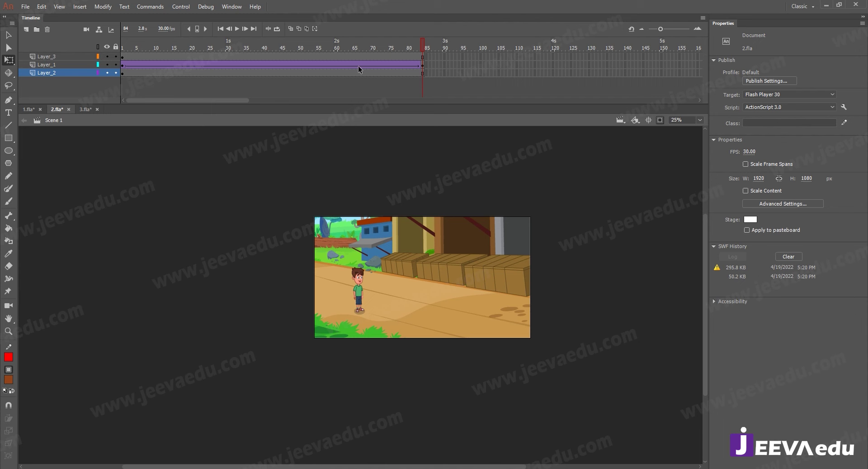
Play the animation from frame 1, then test the movie to review the cart passing the boy and close the preview
{"action": "left_click_drag", "start_coordinate": [393, 49], "coordinate": [111, 61]}
{"action": "key", "text": "Return"}
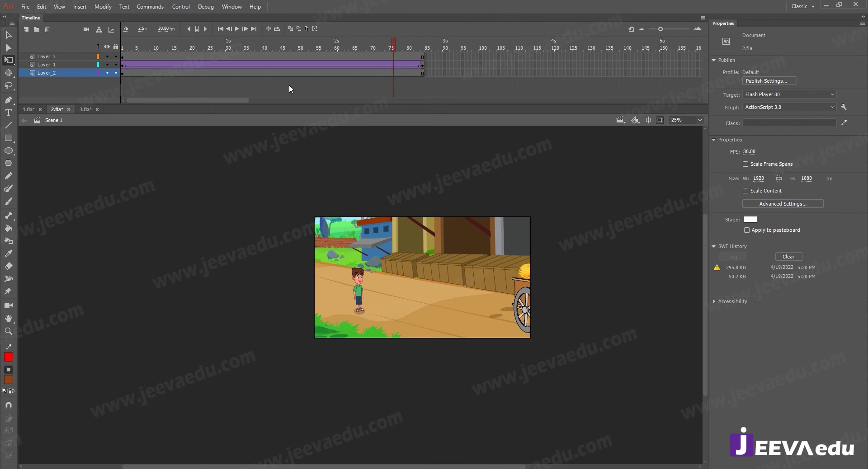
{"action": "key", "text": "shift+comma"}
{"action": "key", "text": "Return"}
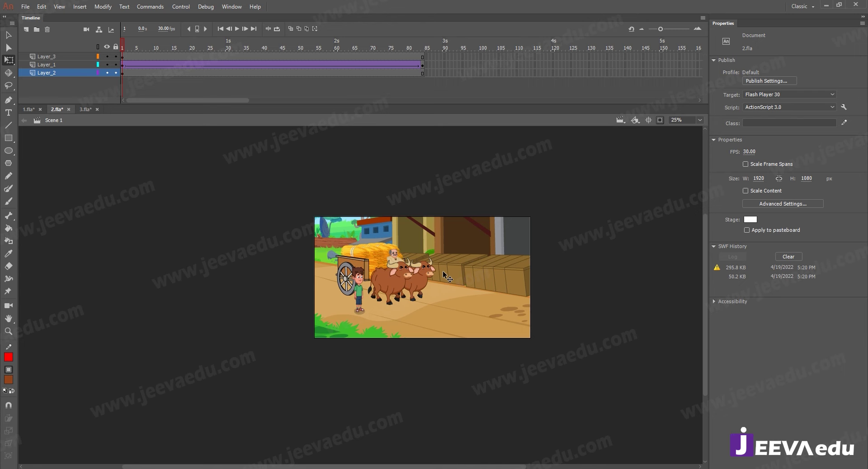
{"action": "key", "text": "ctrl+Return"}
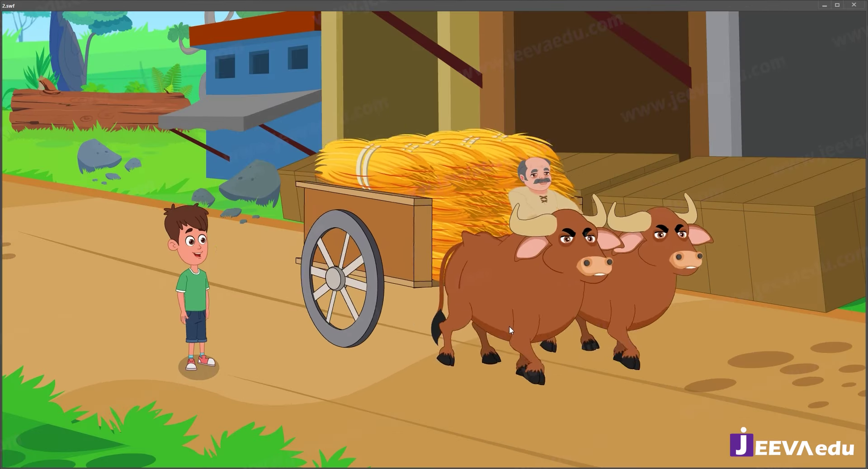
{"action": "left_click", "coordinate": [854, 5]}
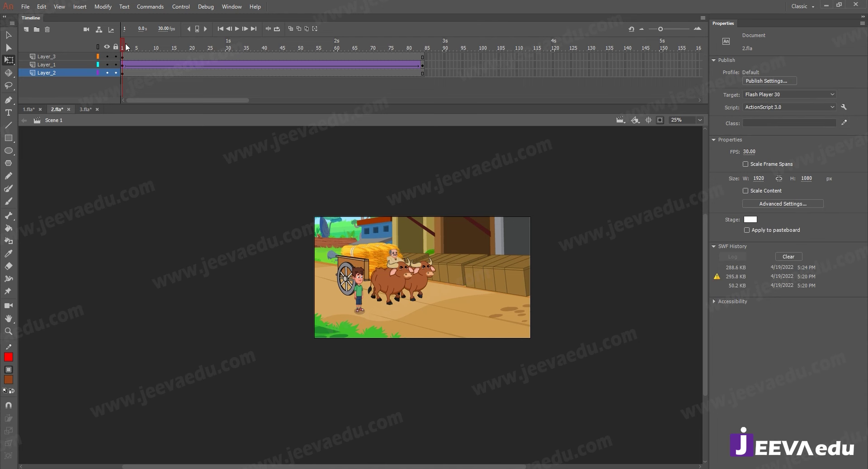
At frame 1, move the cart along the road past the boy to about X 1250, Y 598, and preview the movie
{"action": "left_click", "coordinate": [378, 278]}
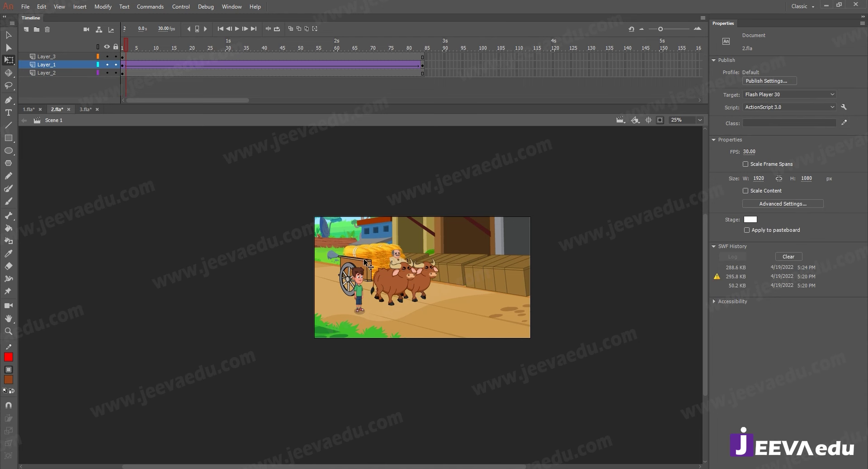
{"action": "left_click", "coordinate": [121, 51]}
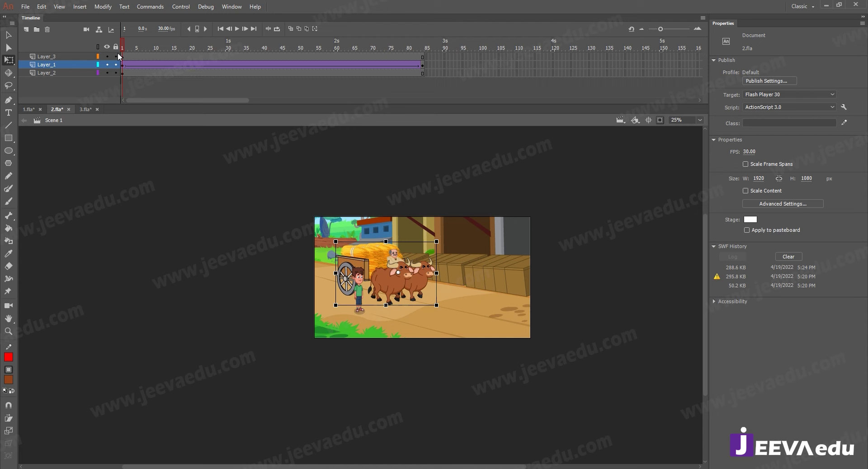
{"action": "left_click", "coordinate": [372, 269]}
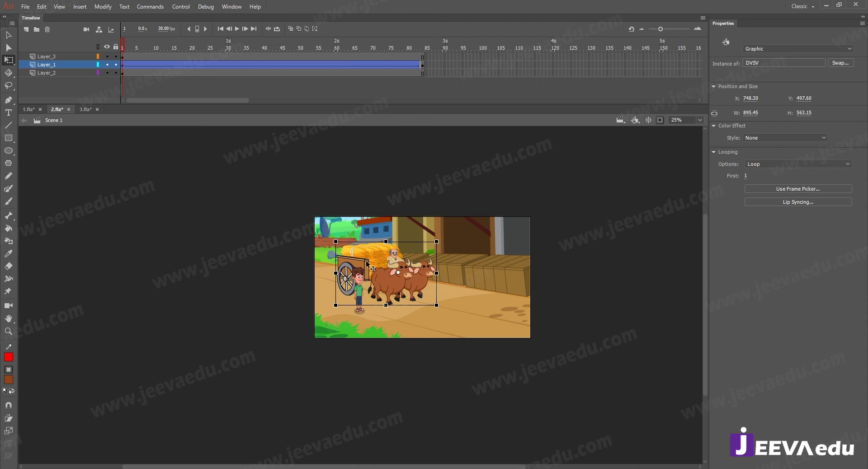
{"action": "left_click_drag", "start_coordinate": [385, 266], "coordinate": [407, 270]}
{"action": "left_click_drag", "start_coordinate": [137, 47], "coordinate": [80, 66]}
{"action": "left_click", "coordinate": [370, 272]}
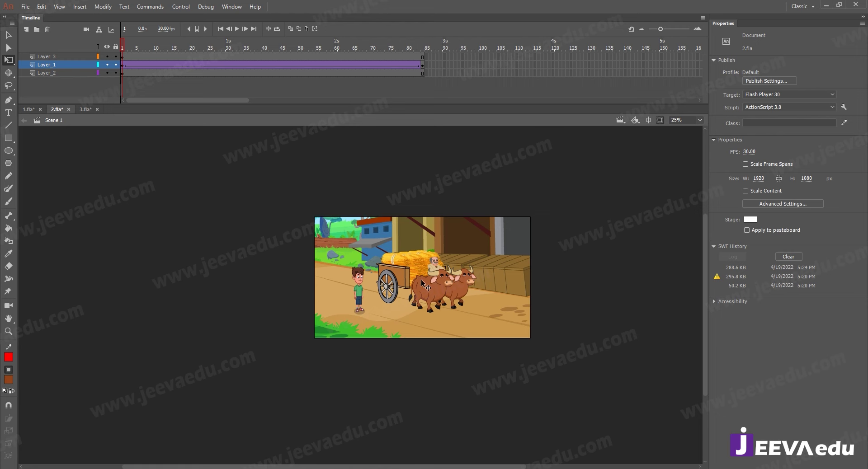
{"action": "left_click_drag", "start_coordinate": [421, 283], "coordinate": [445, 295]}
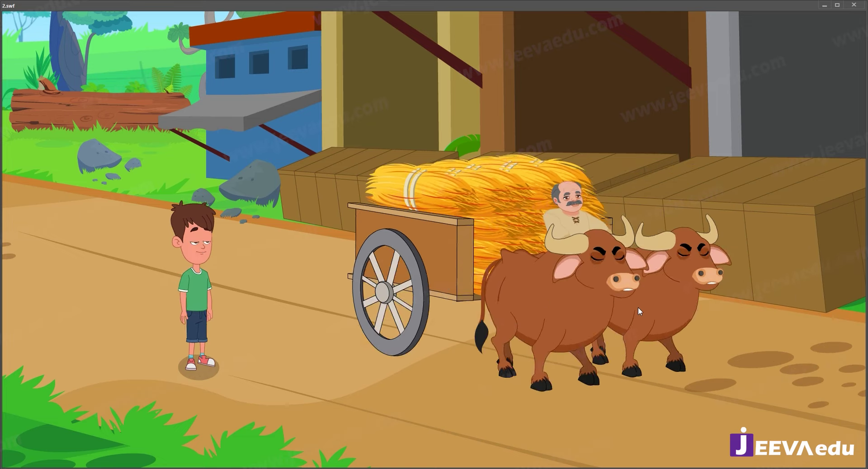
{"action": "left_click", "coordinate": [854, 5]}
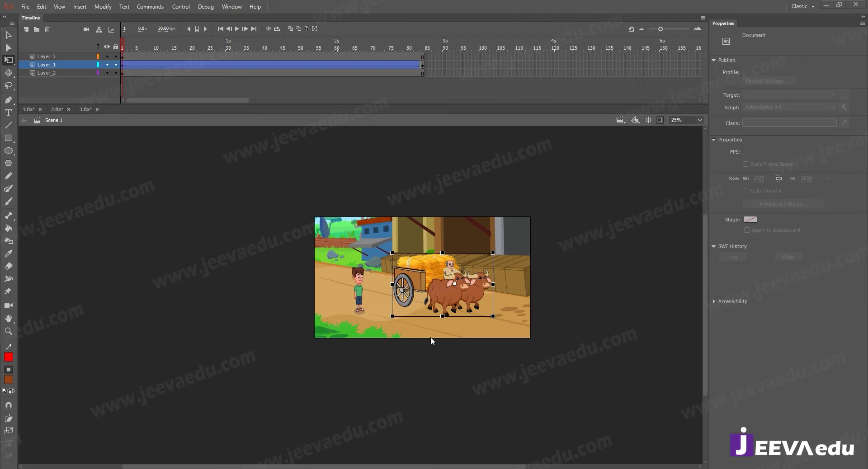
Remove the classic tween from the cart's layer, Layer_1
{"action": "key", "text": "z"}
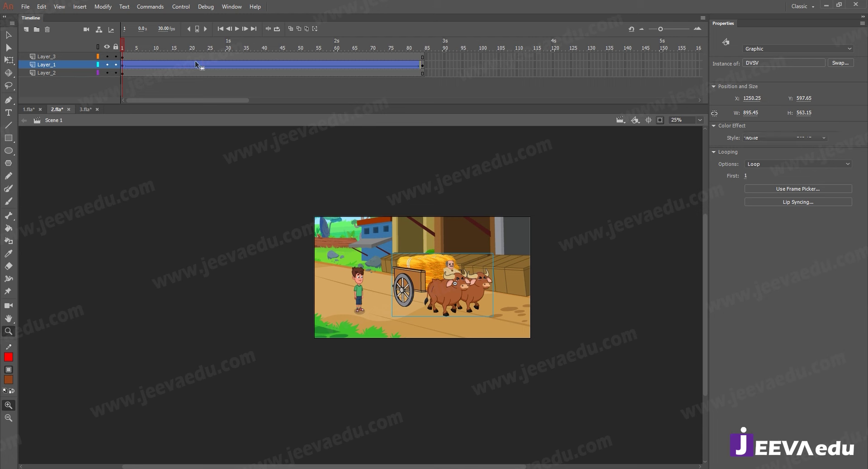
{"action": "left_click", "coordinate": [205, 64]}
{"action": "right_click", "coordinate": [206, 64]}
{"action": "left_click", "coordinate": [227, 89]}
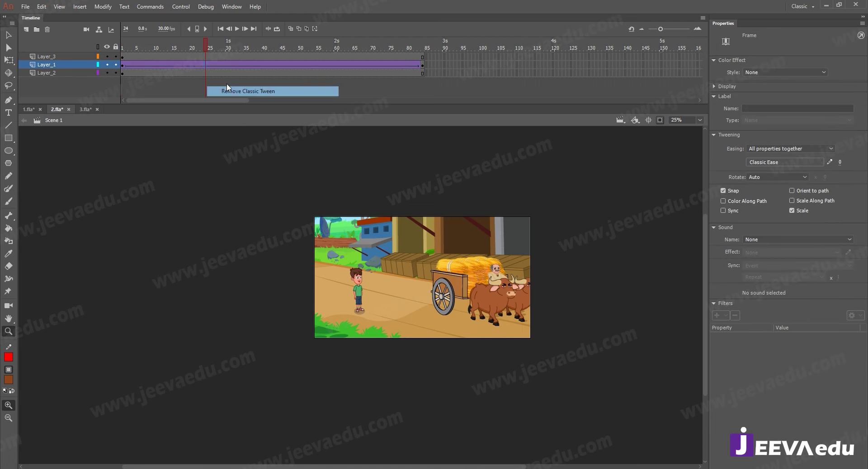
At frame 1, enlarge the cart to about 1135 x 714 and move it slightly upward on the road
{"action": "left_click_drag", "start_coordinate": [208, 43], "coordinate": [81, 64]}
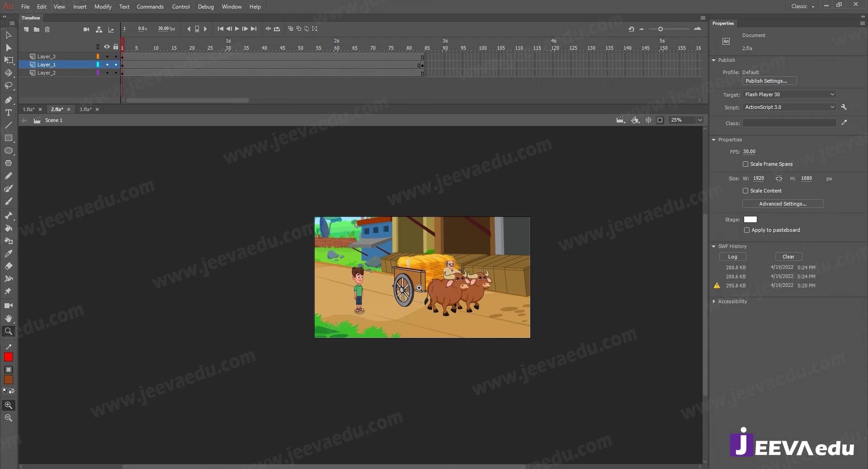
{"action": "left_click", "coordinate": [406, 311]}
{"action": "key", "text": "v"}
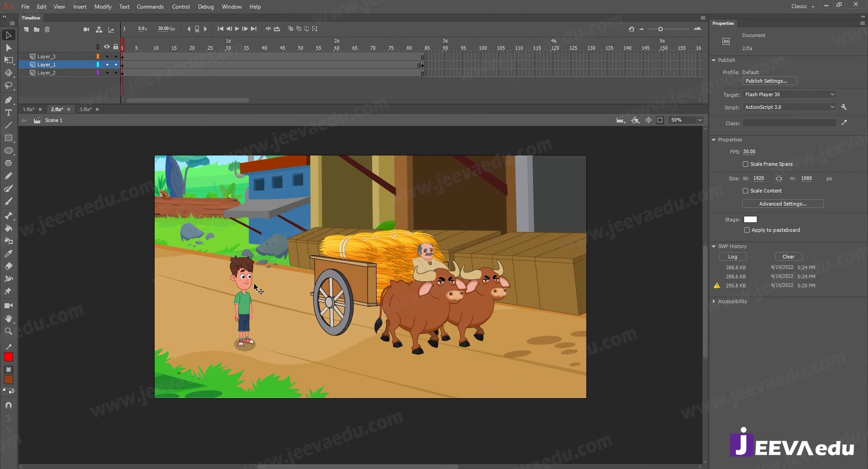
{"action": "key", "text": "ctrl+a"}
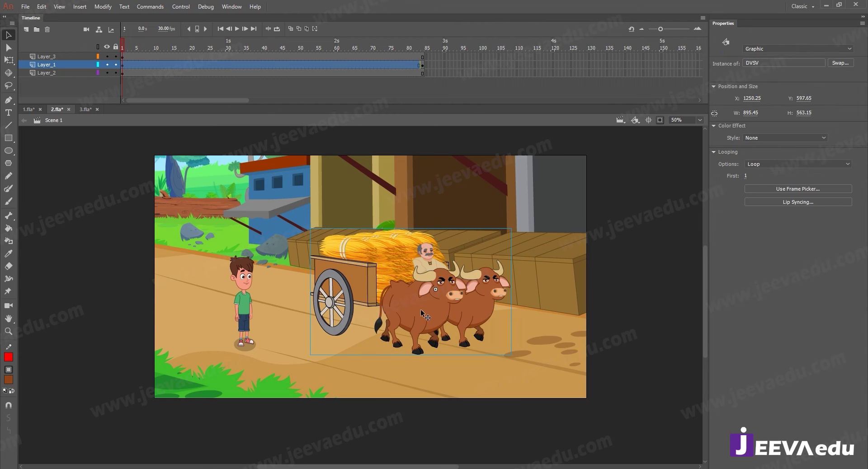
{"action": "left_click_drag", "start_coordinate": [408, 299], "coordinate": [372, 286]}
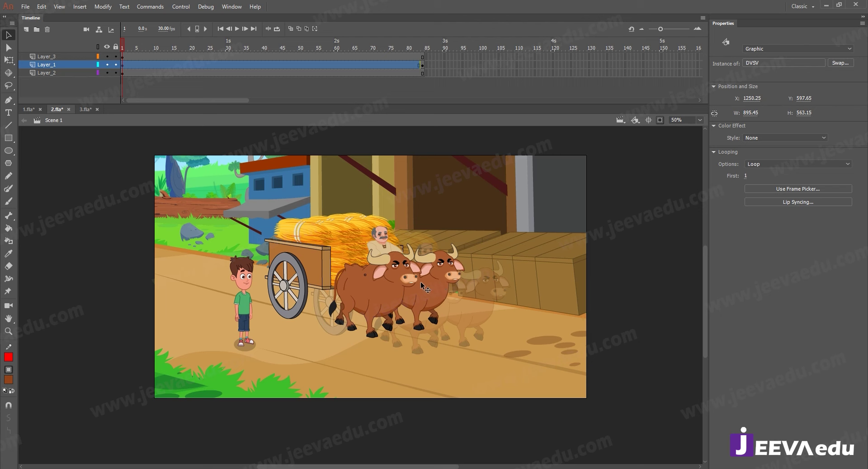
{"action": "key", "text": "q"}
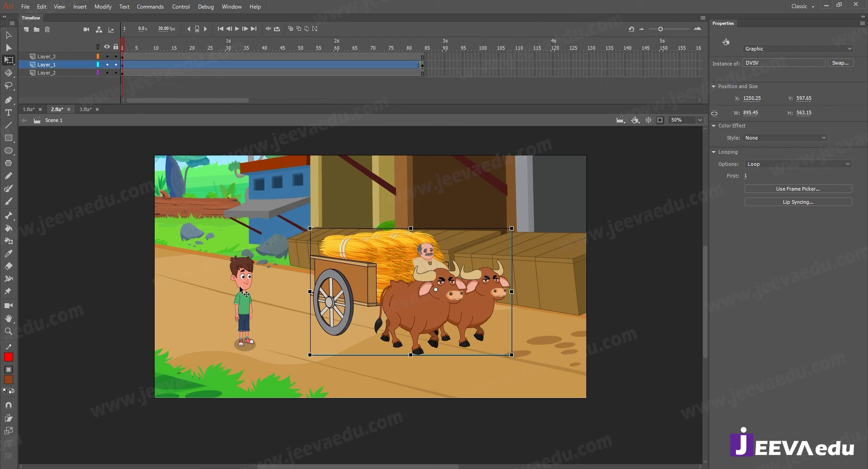
{"action": "left_click_drag", "start_coordinate": [524, 208], "coordinate": [527, 202]}
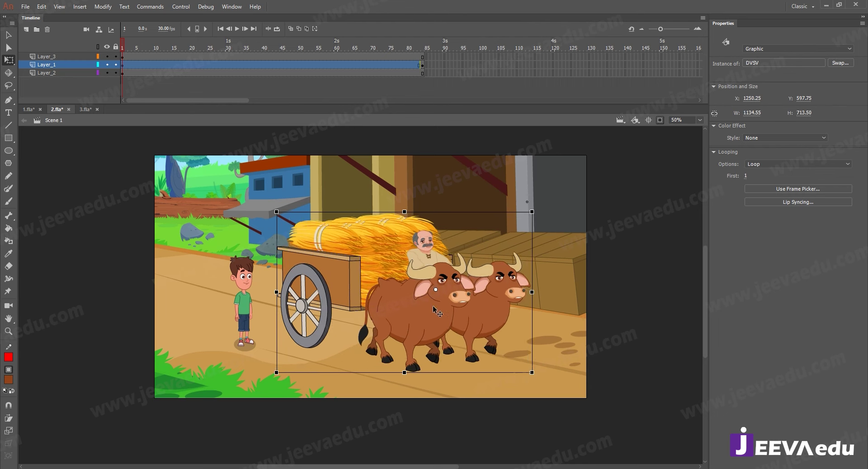
{"action": "left_click_drag", "start_coordinate": [434, 297], "coordinate": [436, 281]}
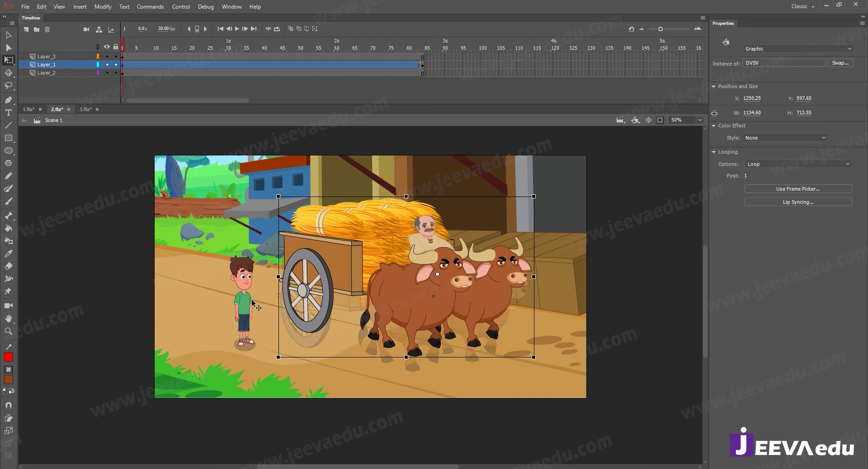
Shrink the boy slightly and scale him to 95%, and nudge the cart to about X 1258, Y 529
{"action": "left_click", "coordinate": [245, 318]}
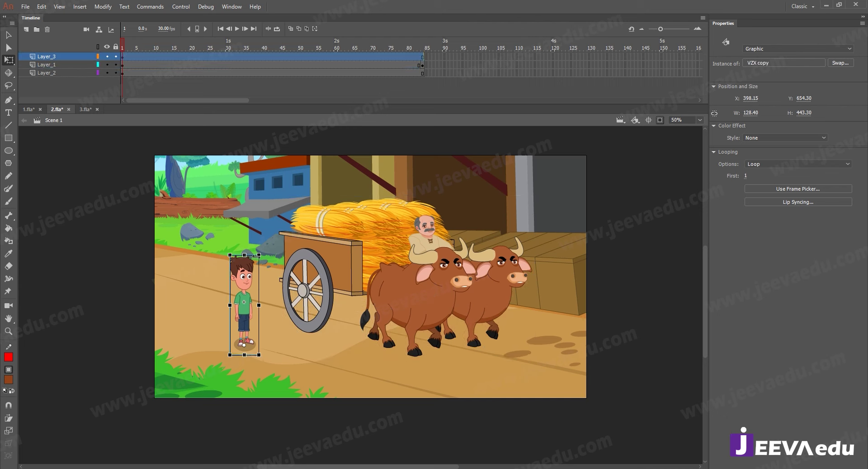
{"action": "left_click_drag", "start_coordinate": [258, 255], "coordinate": [260, 257]}
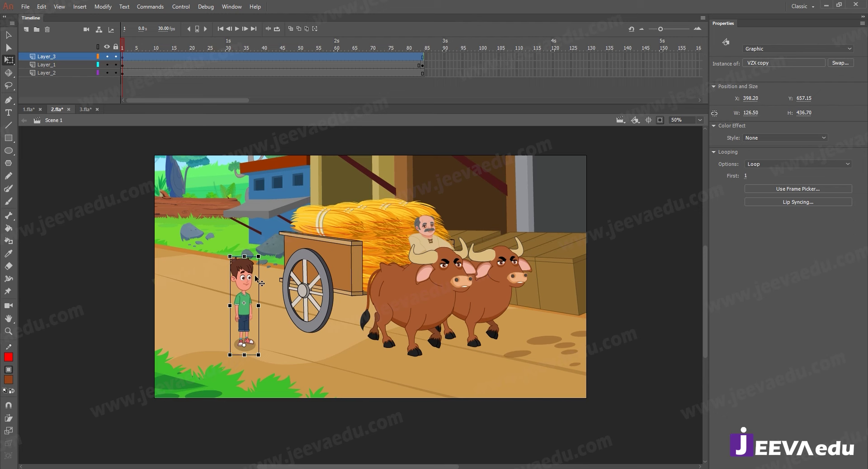
{"action": "key", "text": "ctrl+alt+s"}
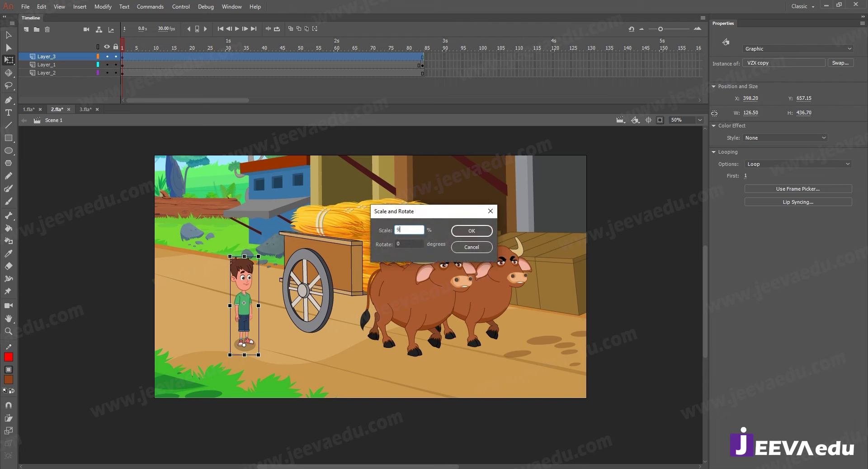
{"action": "type", "text": "95"}
{"action": "key", "text": "Return"}
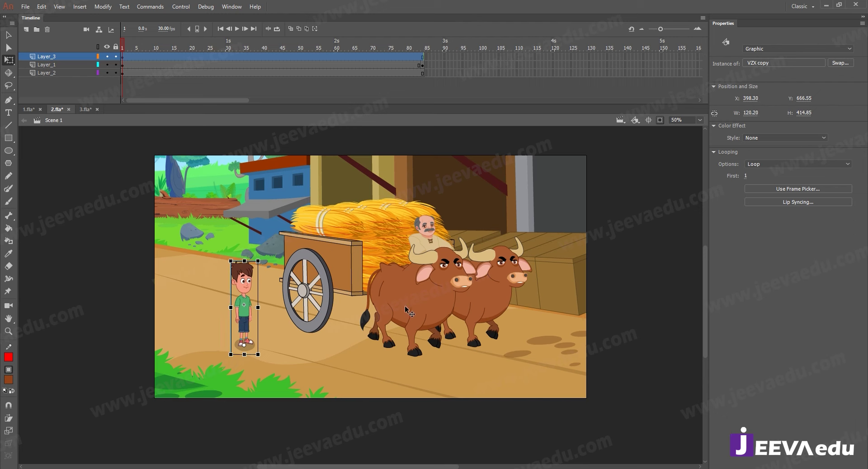
{"action": "left_click", "coordinate": [425, 304]}
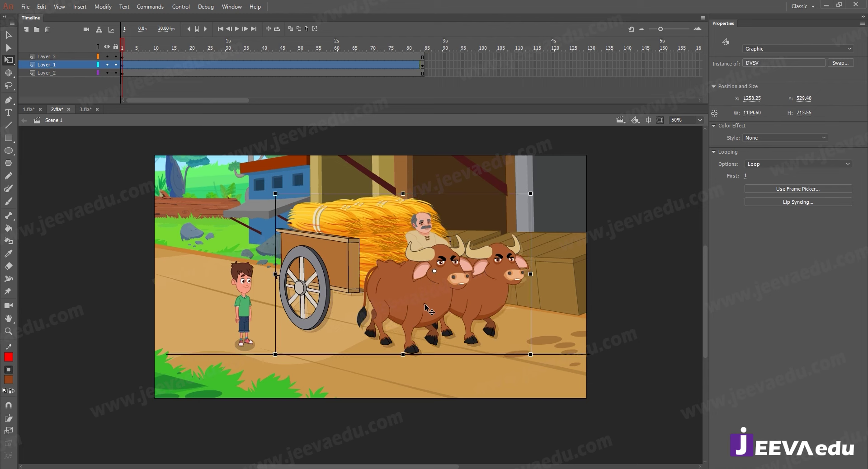
Replace the cart's keyframe at frame 84 with a fresh one and create a classic tween leading up to it
{"action": "left_click", "coordinate": [423, 65]}
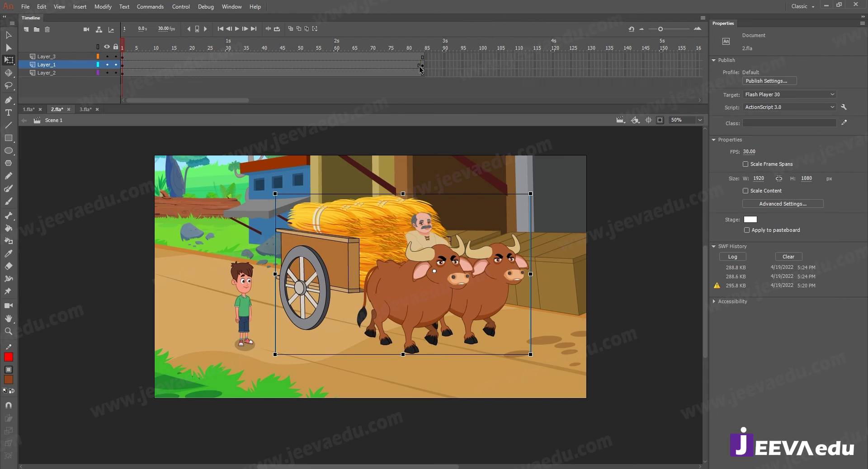
{"action": "right_click", "coordinate": [422, 65]}
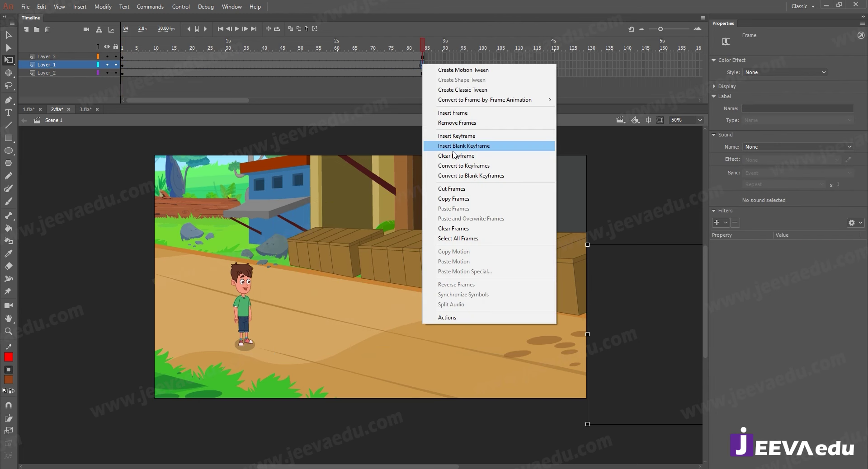
{"action": "left_click", "coordinate": [448, 142]}
{"action": "left_click", "coordinate": [417, 66]}
{"action": "right_click", "coordinate": [416, 66]}
{"action": "left_click", "coordinate": [456, 92]}
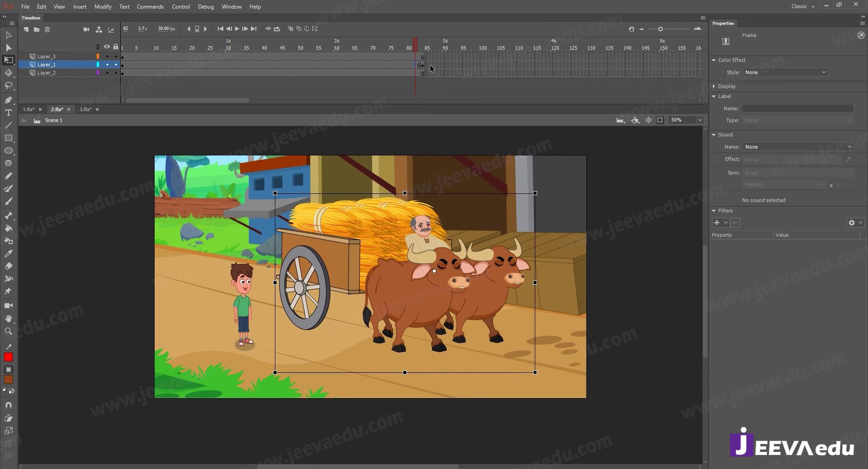
{"action": "key", "text": "Return"}
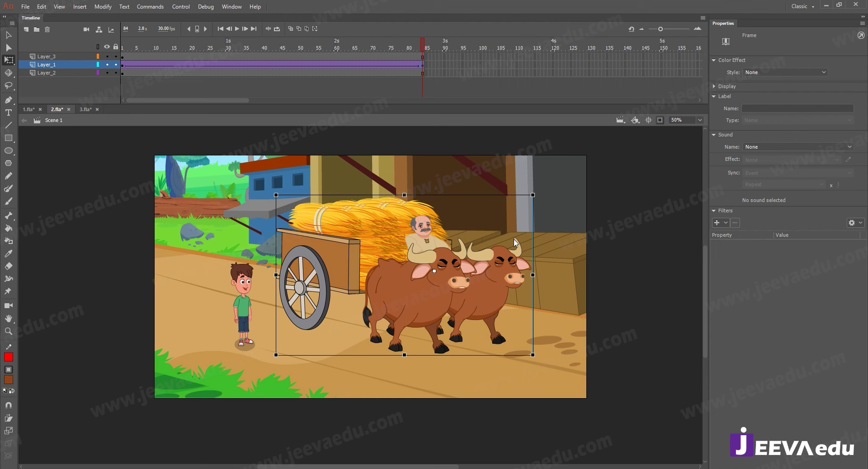
At frame 84, scale the cart to 115% and move it toward the stage's right edge to about X 2666, Y 758
{"action": "key", "text": "ctrl+alt+s"}
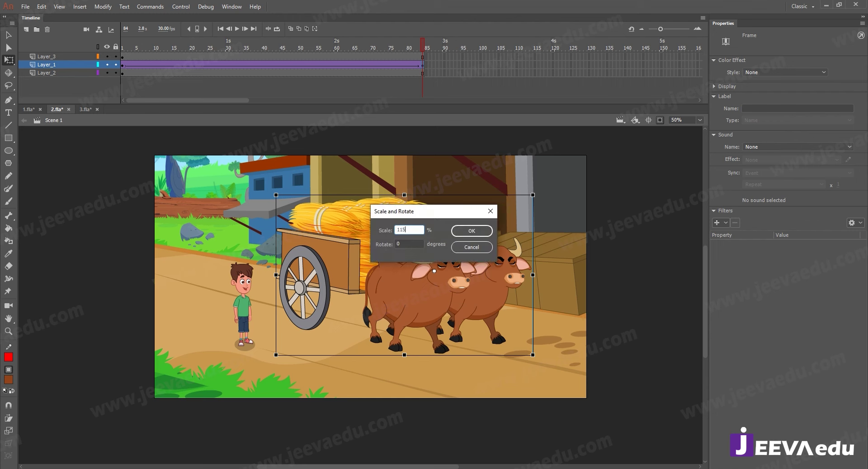
{"action": "key", "text": "Return"}
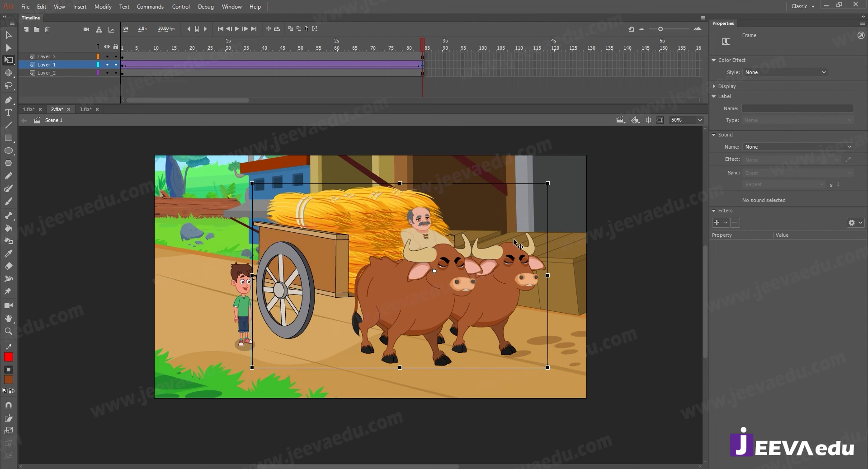
{"action": "left_click_drag", "start_coordinate": [574, 313], "coordinate": [639, 326]}
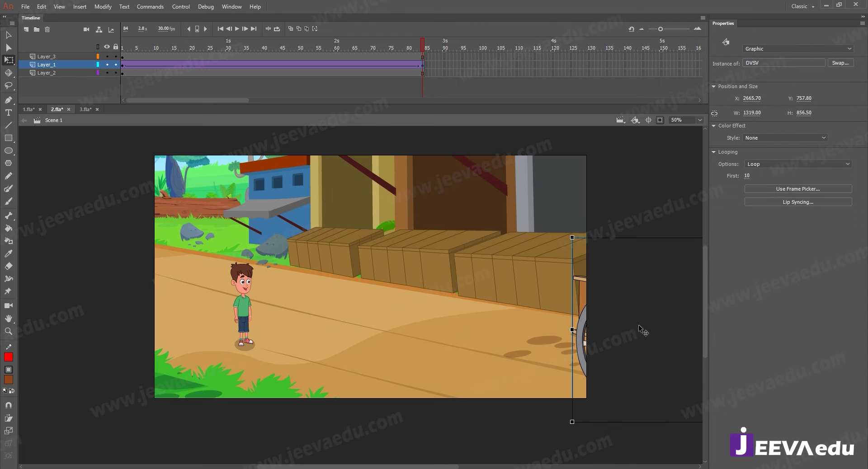
Preview the movie and, at frame 1, move the cart farther along the road to about X 1357, Y 545
{"action": "key", "text": "ctrl+Return"}
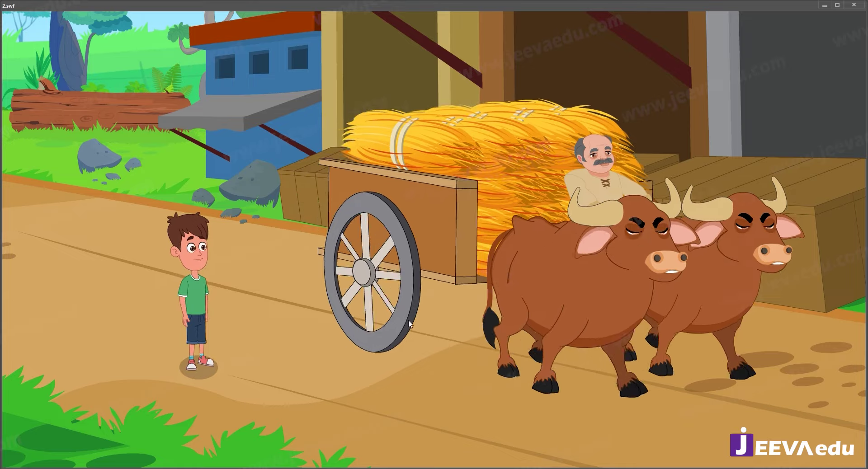
{"action": "left_click", "coordinate": [850, 8]}
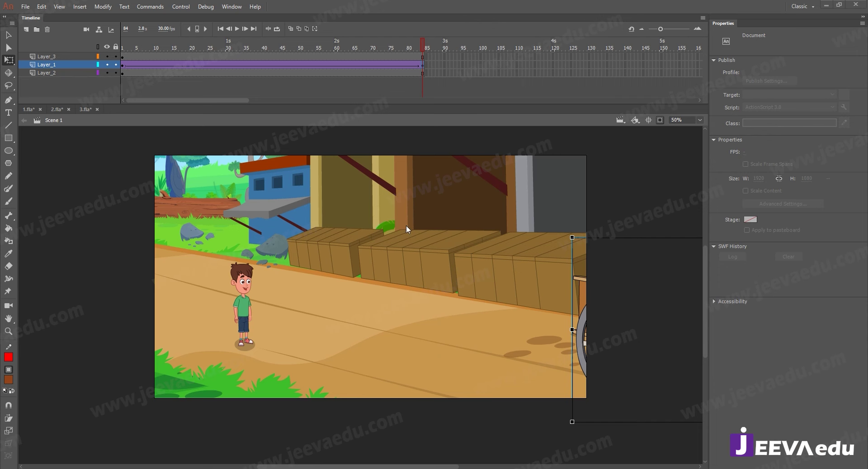
{"action": "left_click", "coordinate": [123, 65]}
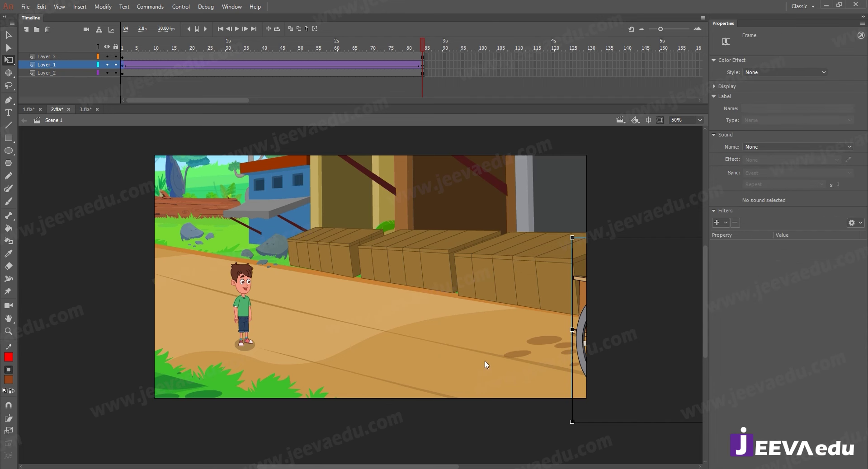
{"action": "left_click", "coordinate": [87, 110]}
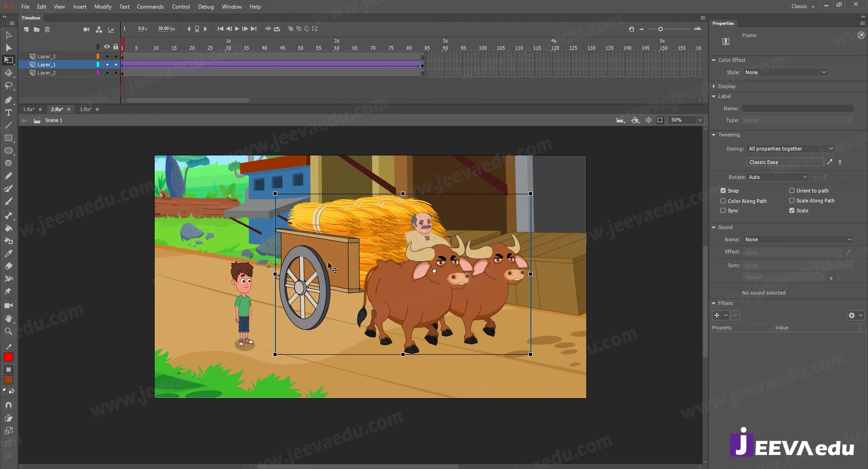
{"action": "left_click_drag", "start_coordinate": [334, 296], "coordinate": [344, 305]}
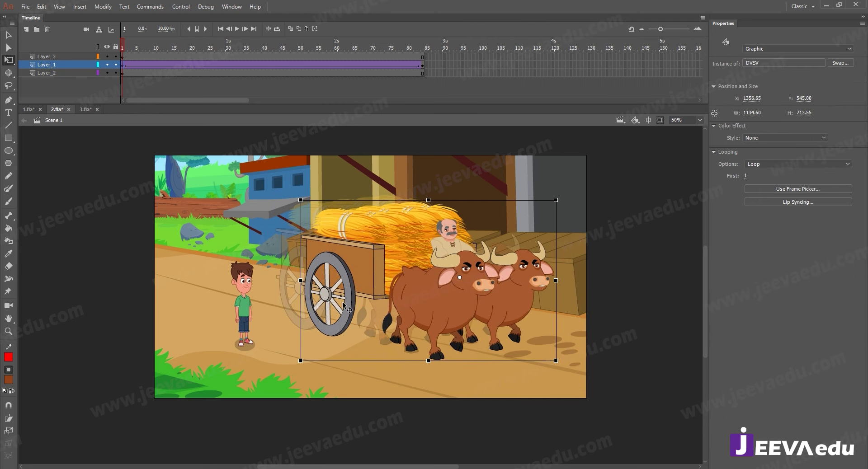
At frame 84, show the off-stage content, enlarge the cart to about 1582 × 1027 and move it to about X 2867, Y 778
{"action": "left_click", "coordinate": [421, 66]}
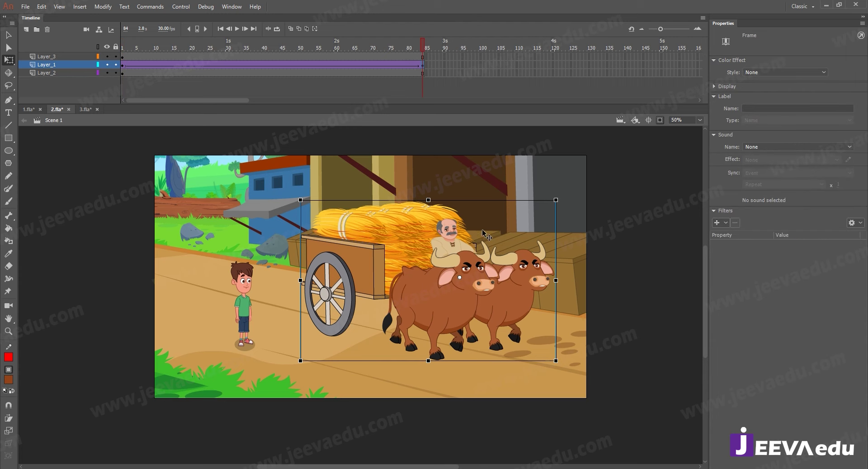
{"action": "left_click_drag", "start_coordinate": [484, 233], "coordinate": [689, 252]}
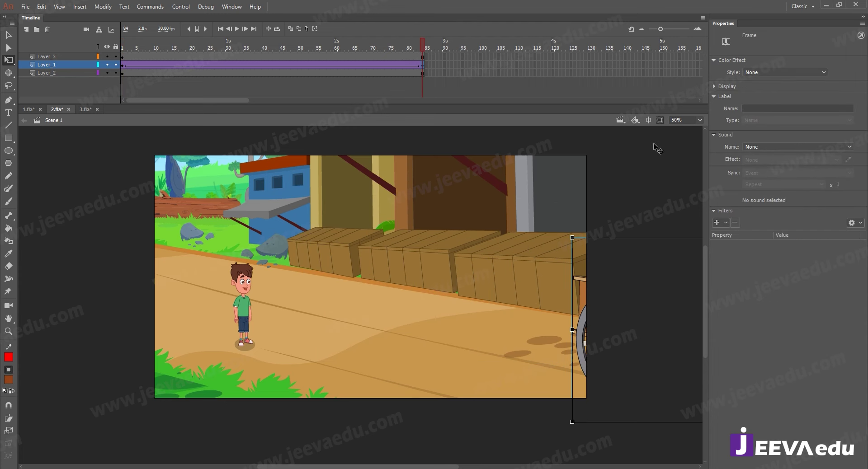
{"action": "left_click", "coordinate": [660, 120]}
{"action": "left_click", "coordinate": [574, 298]}
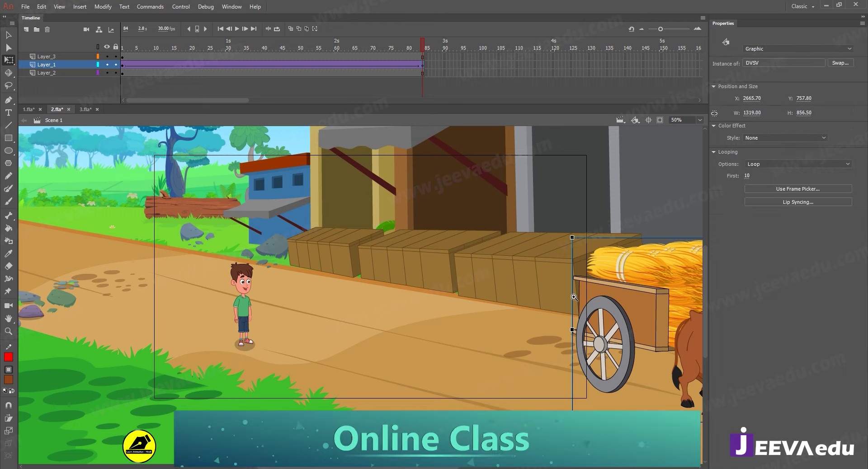
{"action": "key", "text": "z"}
{"action": "left_click", "coordinate": [574, 297], "text": "alt"}
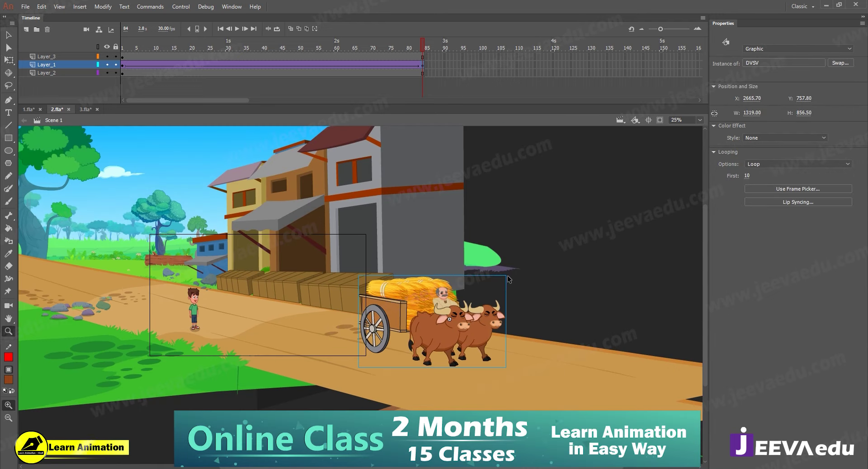
{"action": "key", "text": "q"}
{"action": "left_click_drag", "start_coordinate": [524, 258], "coordinate": [519, 261]}
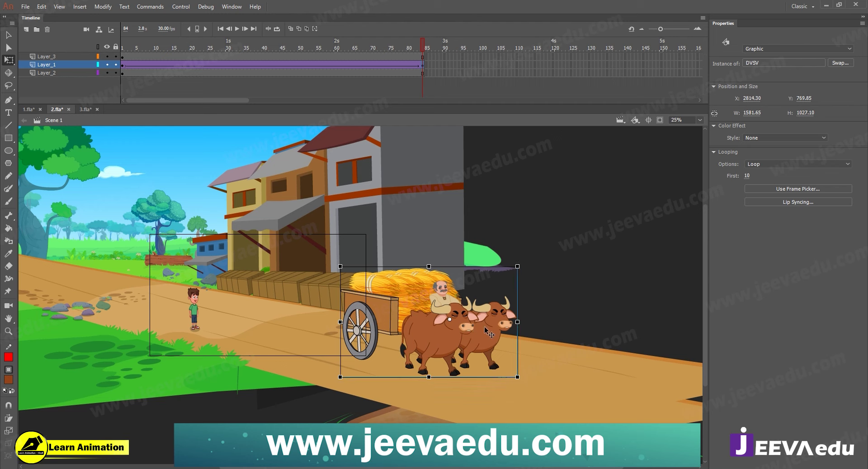
{"action": "left_click_drag", "start_coordinate": [466, 328], "coordinate": [488, 330]}
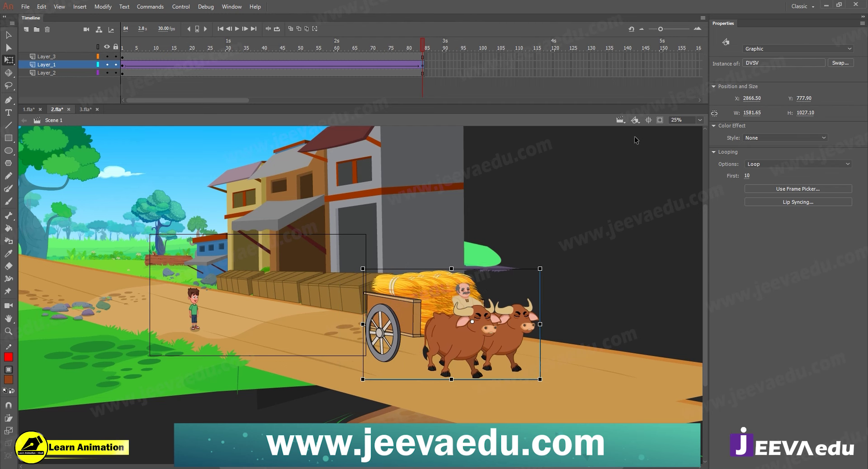
Clip the content outside the stage, play the cart animation from frame 1 and test the movie
{"action": "left_click", "coordinate": [659, 121]}
{"action": "key", "text": "z"}
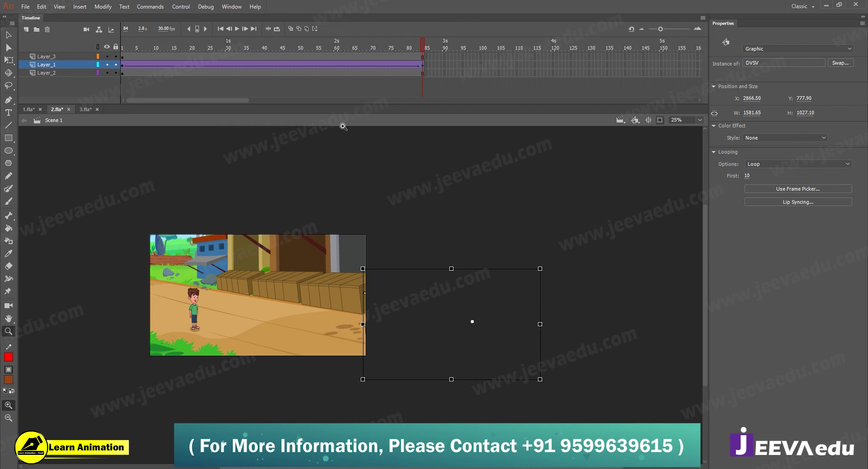
{"action": "left_click_drag", "start_coordinate": [325, 45], "coordinate": [107, 64]}
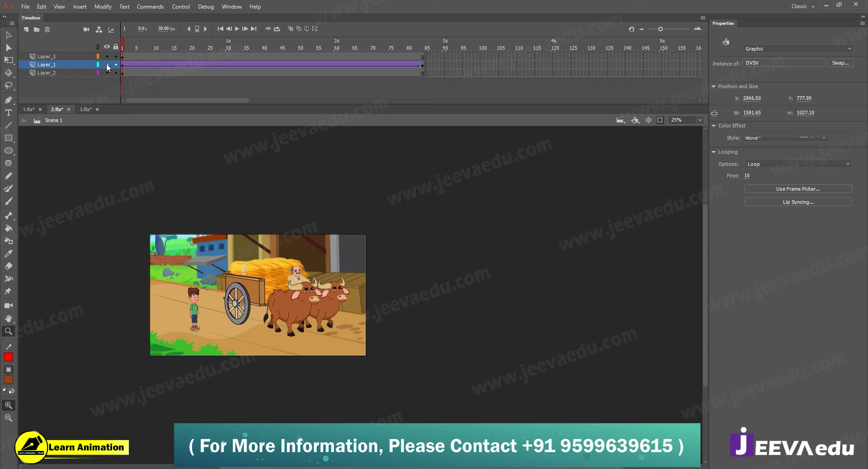
{"action": "key", "text": "Return"}
{"action": "left_click", "coordinate": [369, 82]}
{"action": "key", "text": "ctrl+Return"}
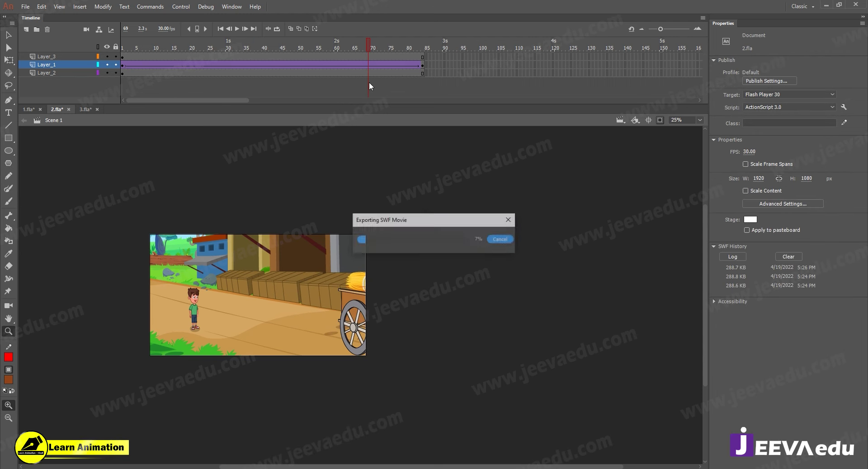